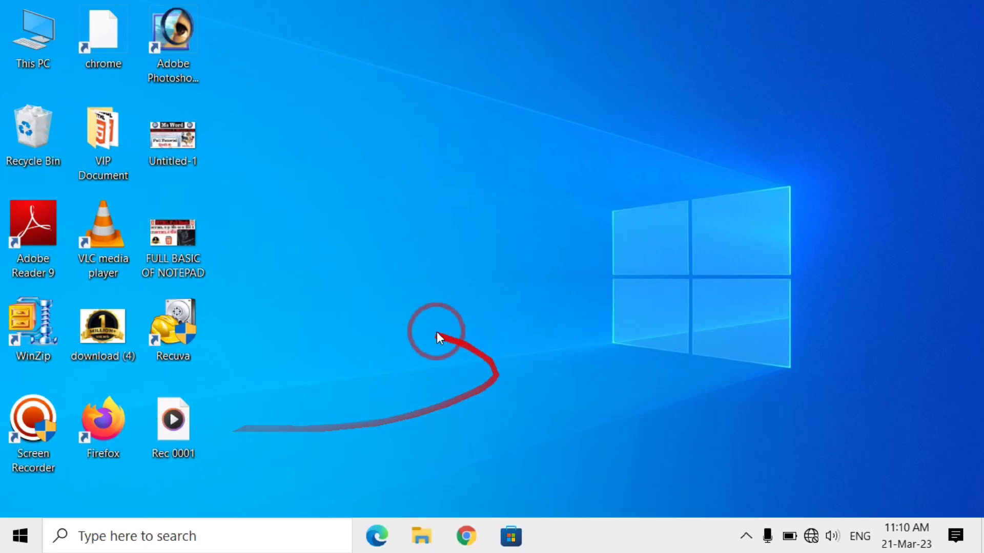
Refresh the desktop five times from its right-click menu
{"action": "right_click", "coordinate": [485, 228]}
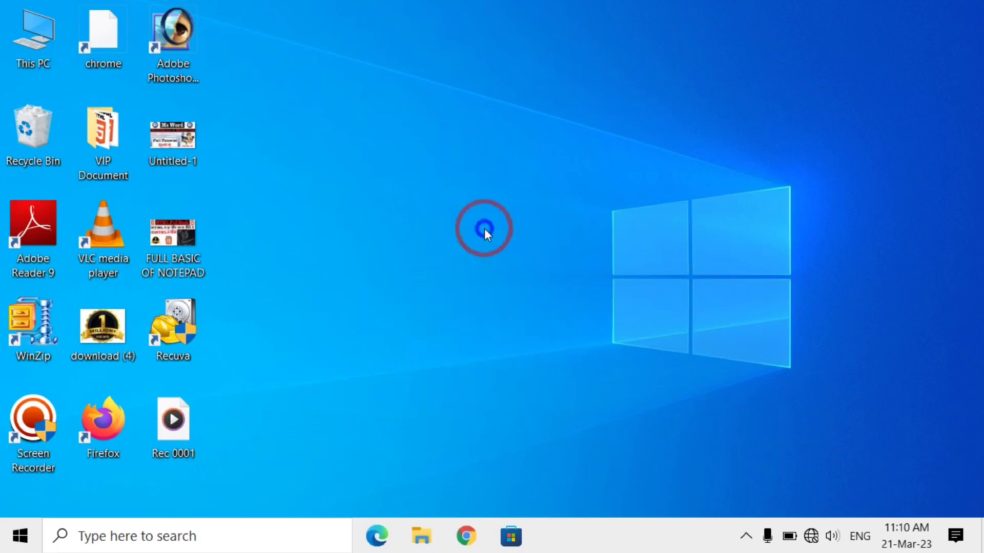
{"action": "left_click", "coordinate": [530, 285]}
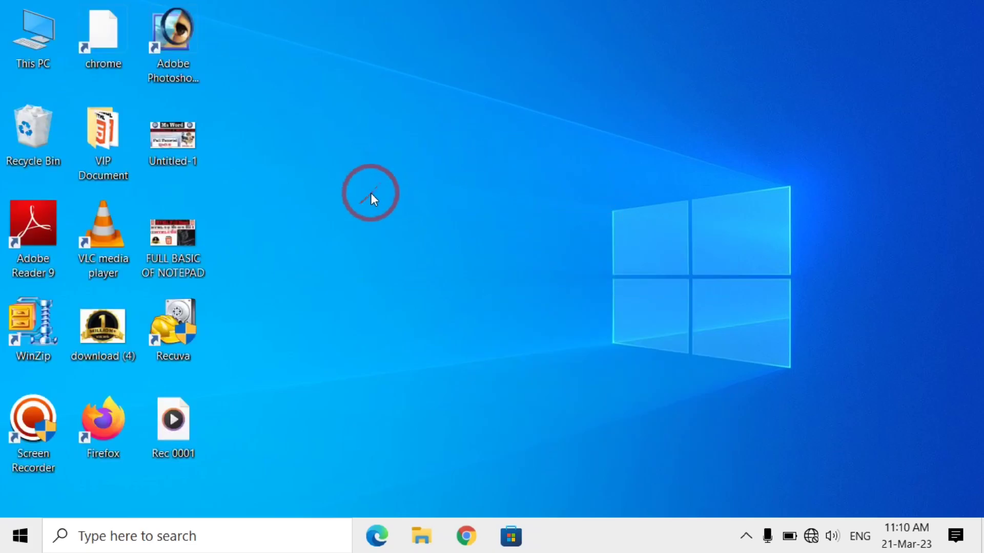
{"action": "right_click", "coordinate": [513, 152]}
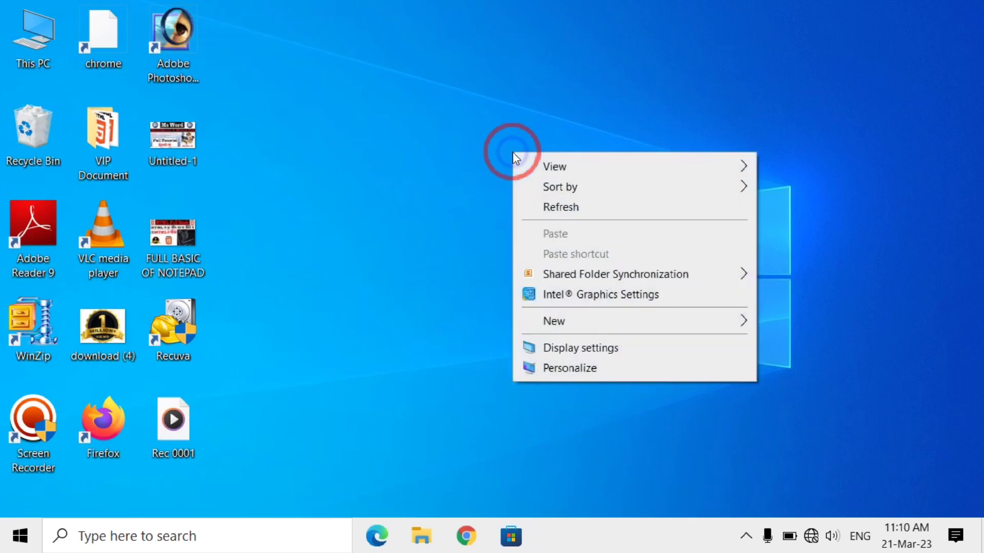
{"action": "left_click", "coordinate": [546, 204]}
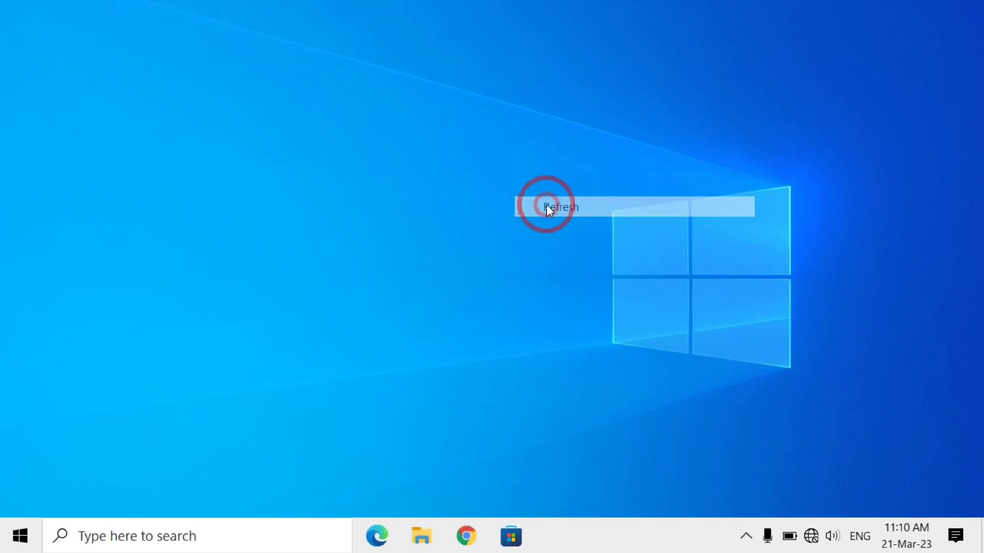
{"action": "right_click", "coordinate": [463, 164]}
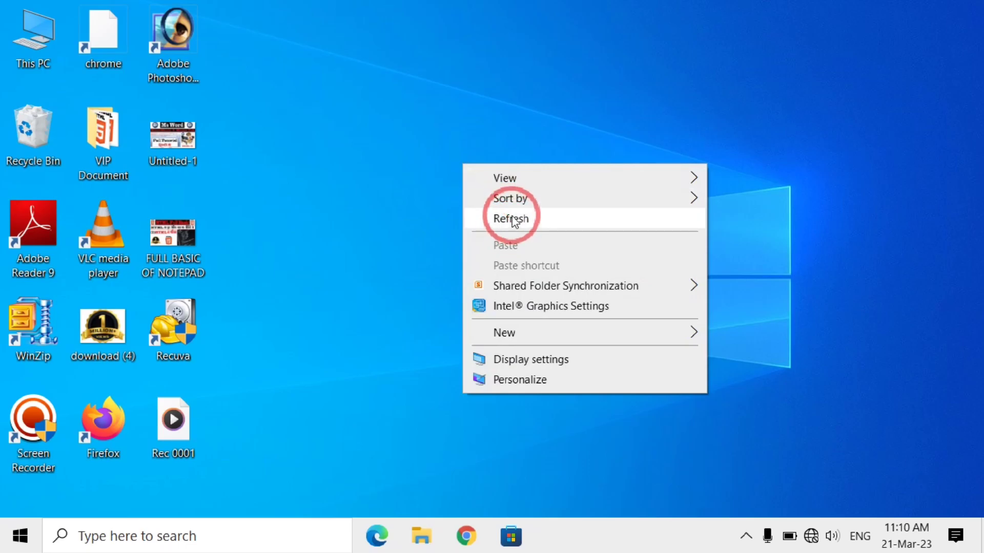
{"action": "left_click", "coordinate": [512, 220]}
{"action": "right_click", "coordinate": [479, 157]}
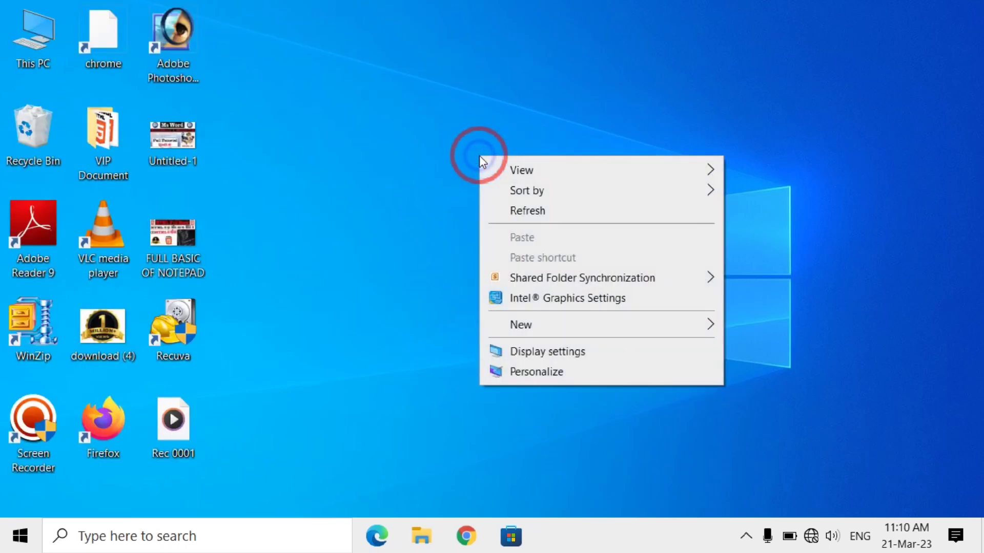
{"action": "left_click", "coordinate": [517, 211]}
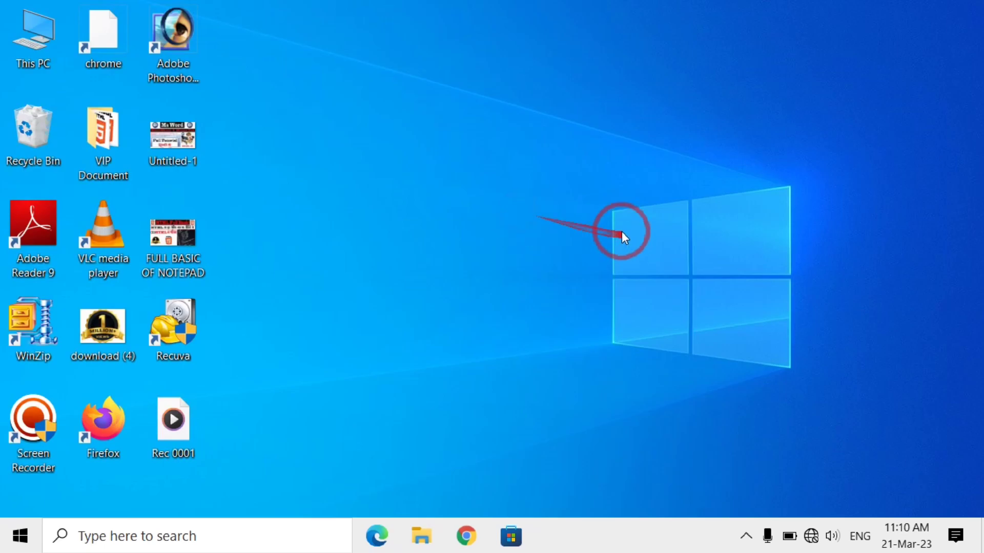
{"action": "right_click", "coordinate": [459, 146]}
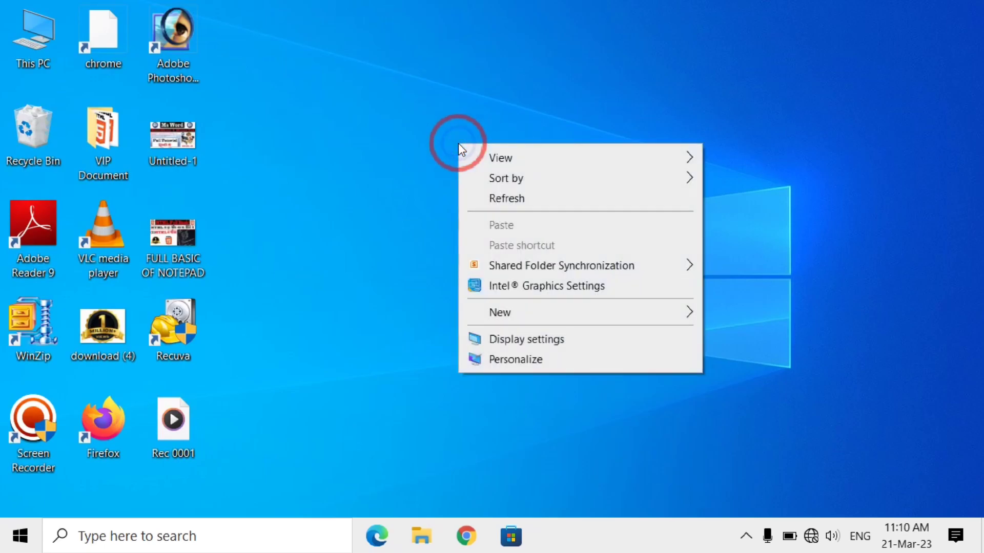
{"action": "left_click", "coordinate": [512, 202]}
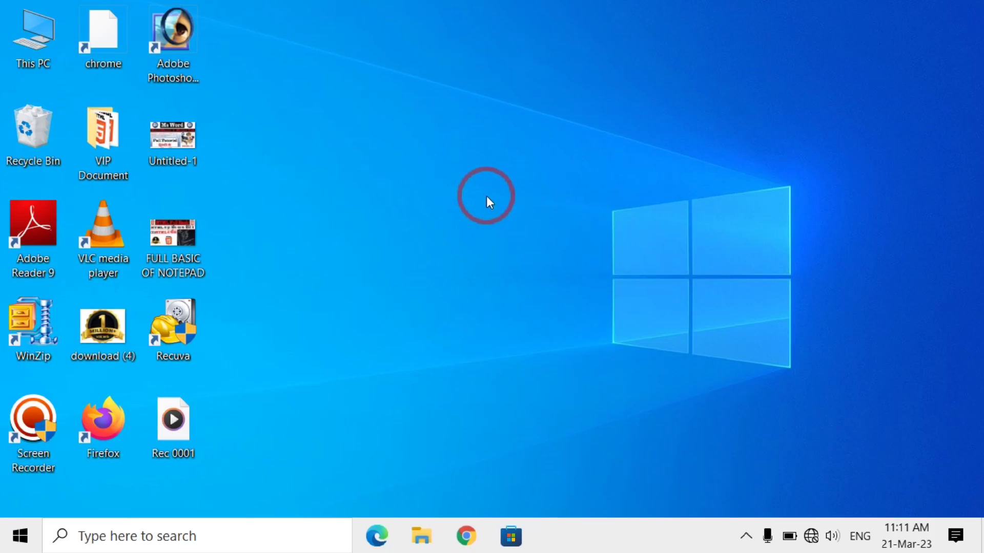
Start Microsoft Word 2010 by running winword from a centred Run dialog
{"action": "key", "text": "super+r"}
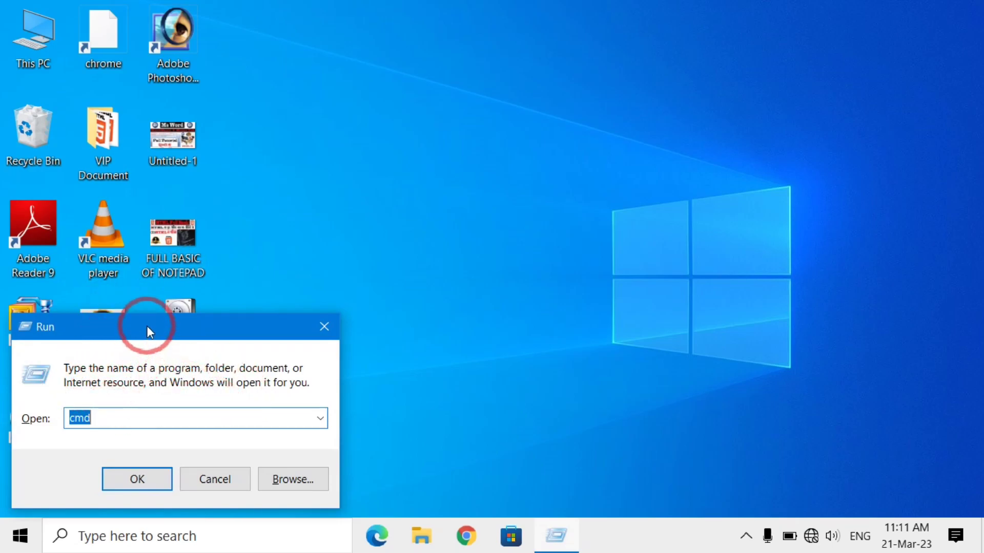
{"action": "left_click_drag", "start_coordinate": [147, 329], "coordinate": [417, 257]}
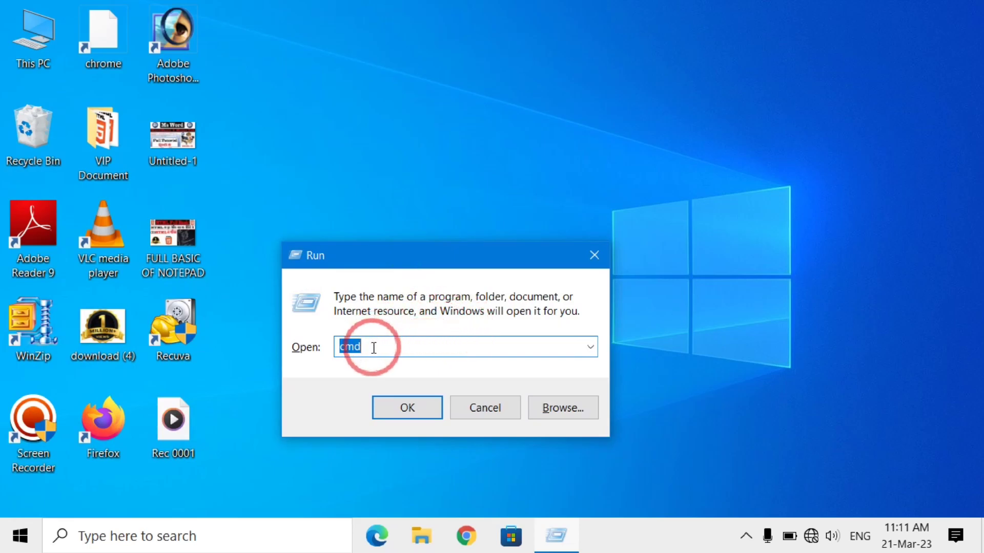
{"action": "type", "text": "winwor"}
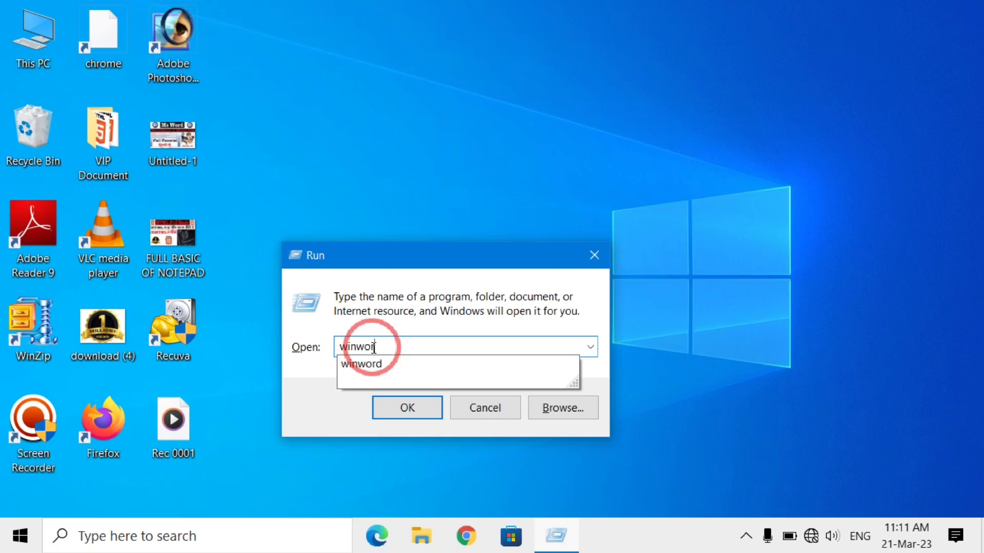
{"action": "type", "text": "d"}
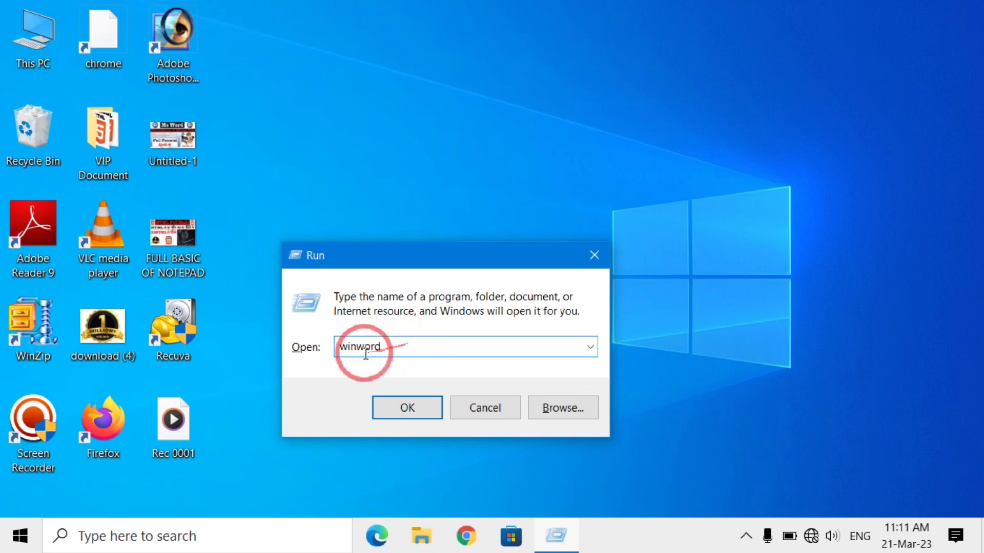
{"action": "left_click", "coordinate": [404, 405]}
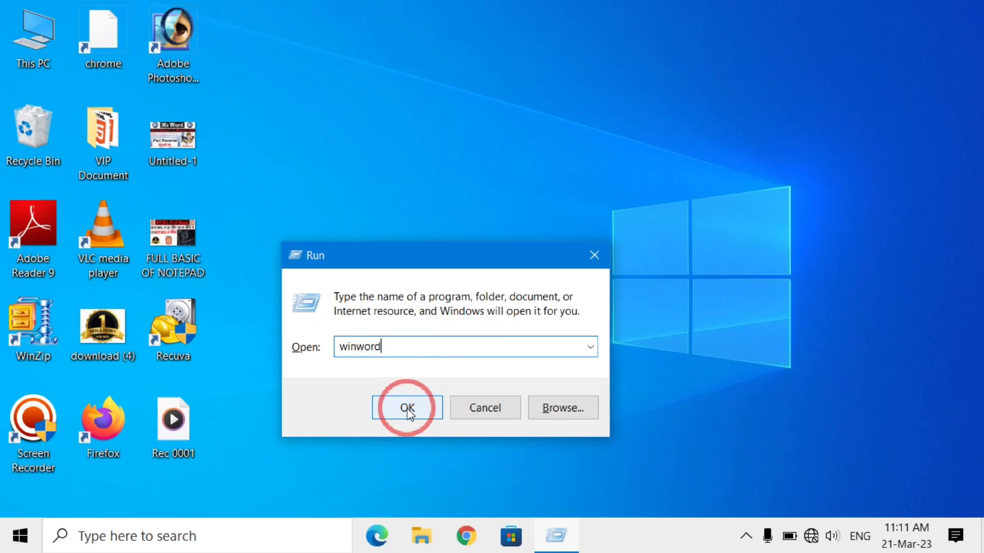
{"action": "left_click", "coordinate": [407, 410]}
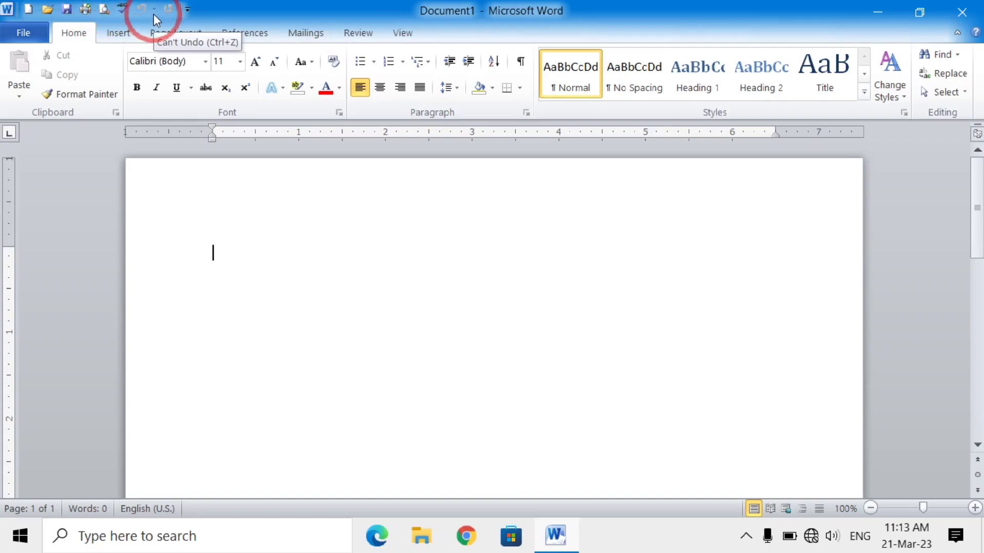
Add the E-mail shortcut to the Quick Access Toolbar, then remove it again
{"action": "left_click", "coordinate": [188, 9]}
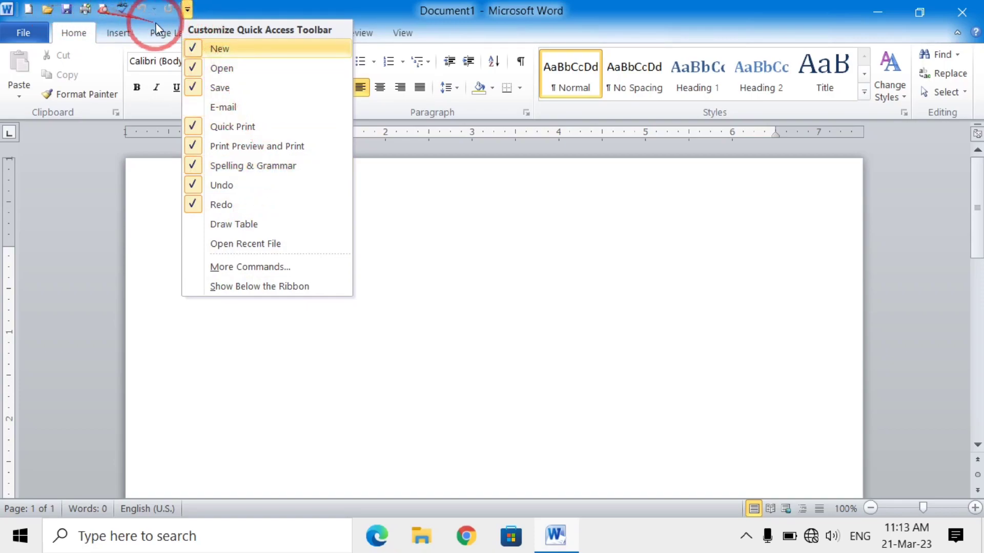
{"action": "left_click", "coordinate": [200, 106]}
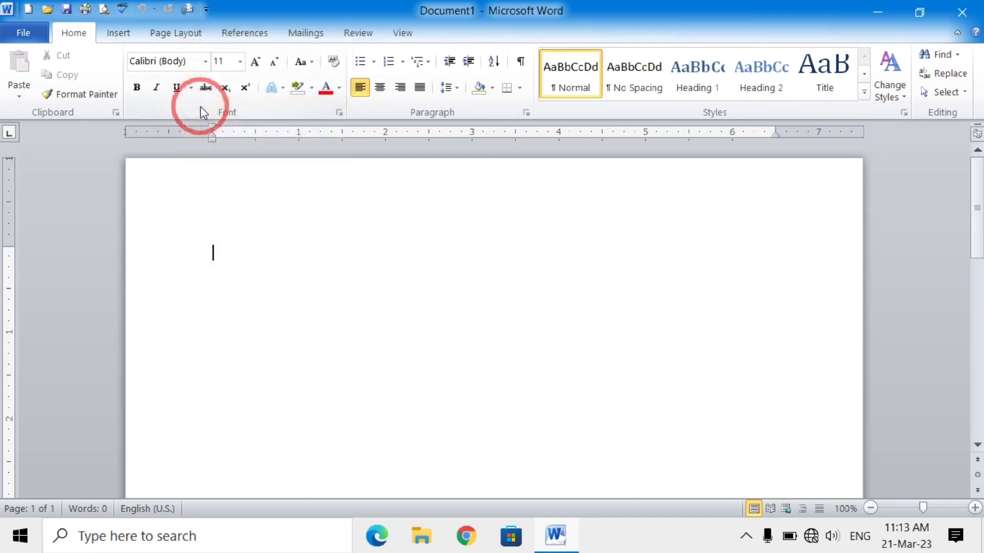
{"action": "left_click", "coordinate": [205, 10]}
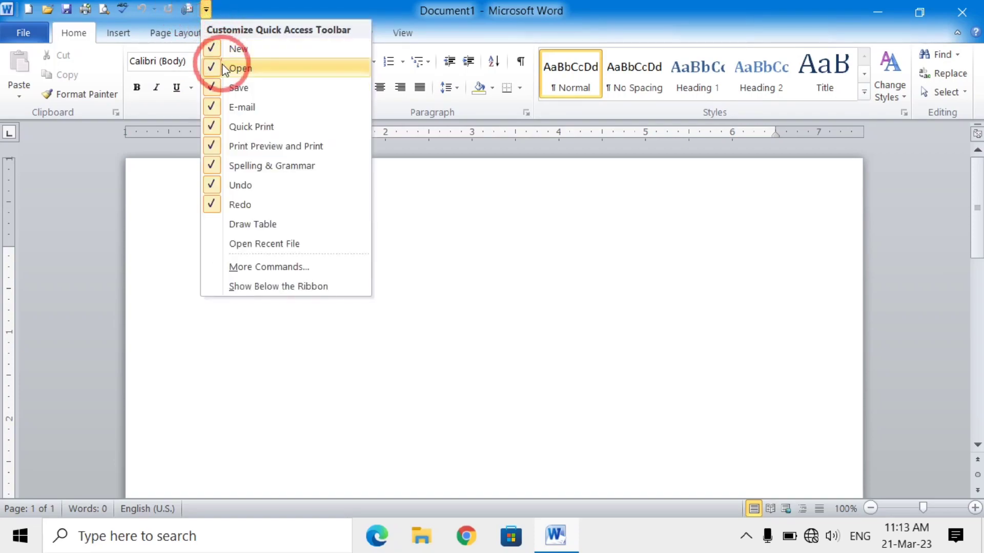
{"action": "left_click", "coordinate": [235, 108]}
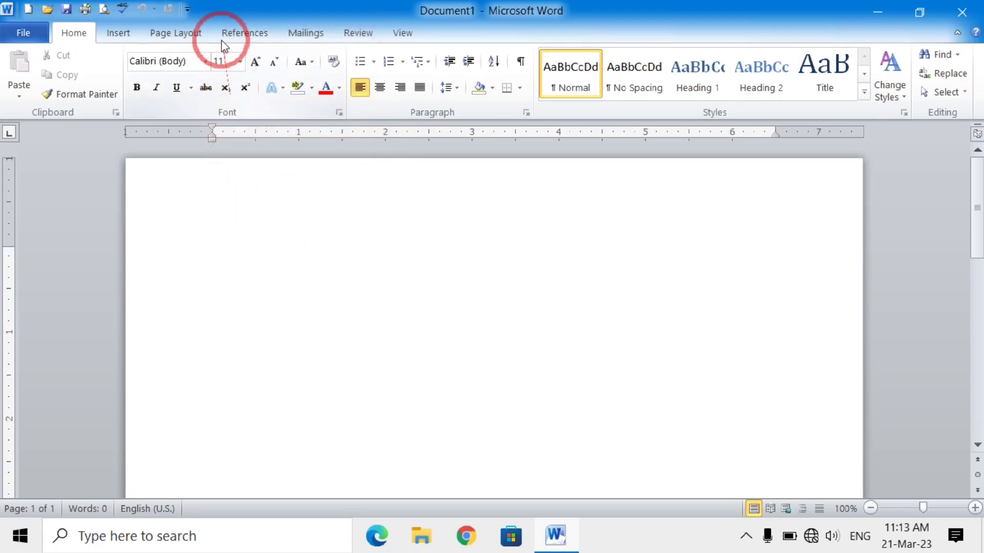
Remove Quick Print and Print Preview and Print from the Quick Access Toolbar
{"action": "left_click", "coordinate": [187, 9]}
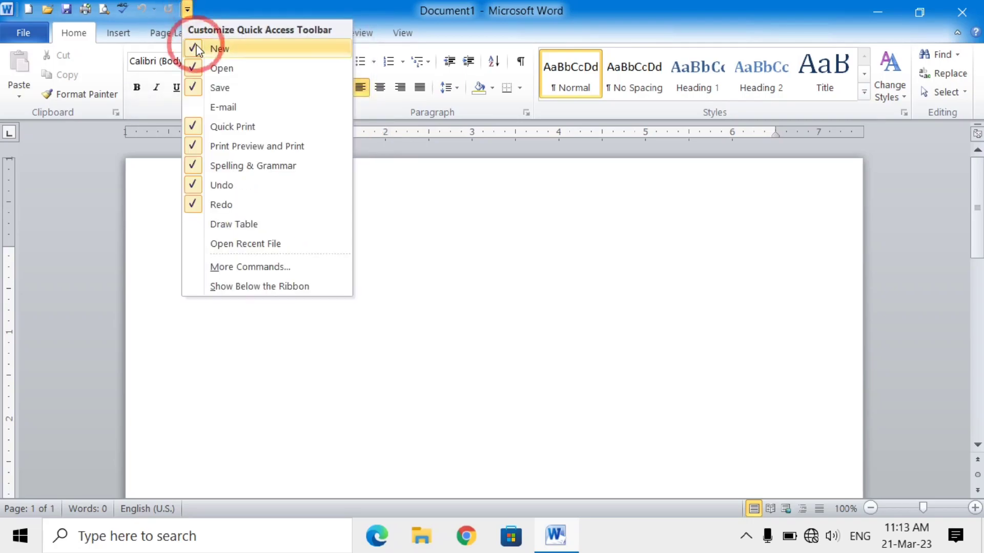
{"action": "left_click", "coordinate": [196, 128]}
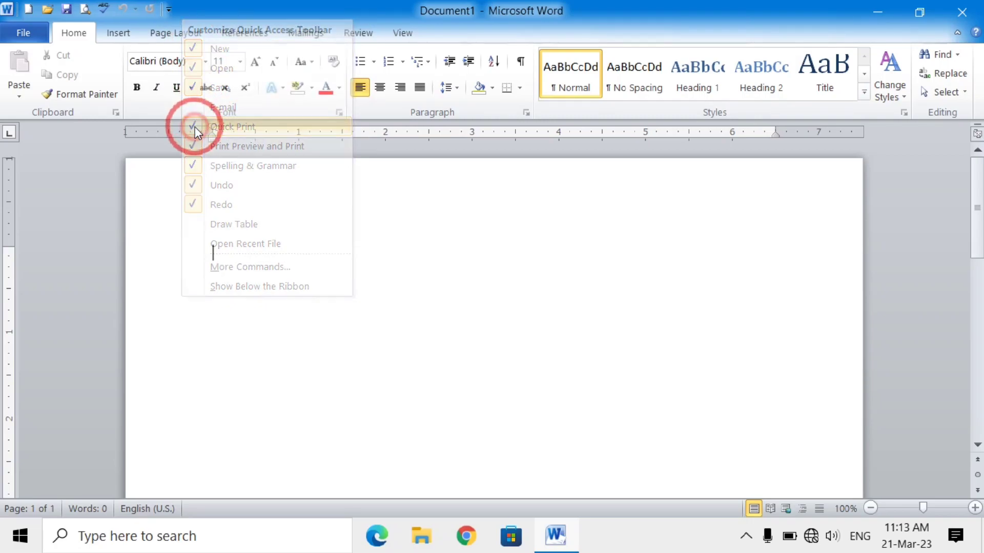
{"action": "left_click", "coordinate": [168, 11]}
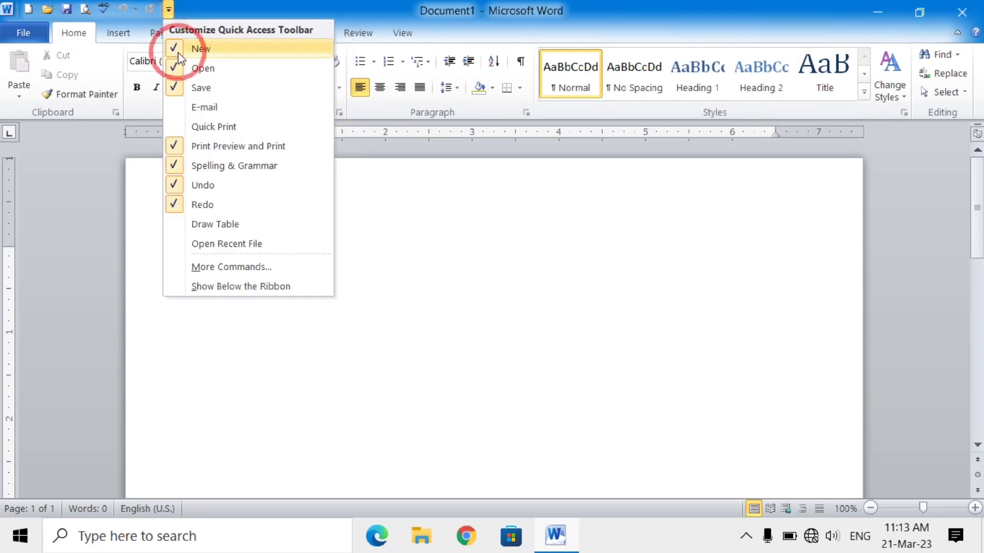
{"action": "left_click", "coordinate": [176, 149]}
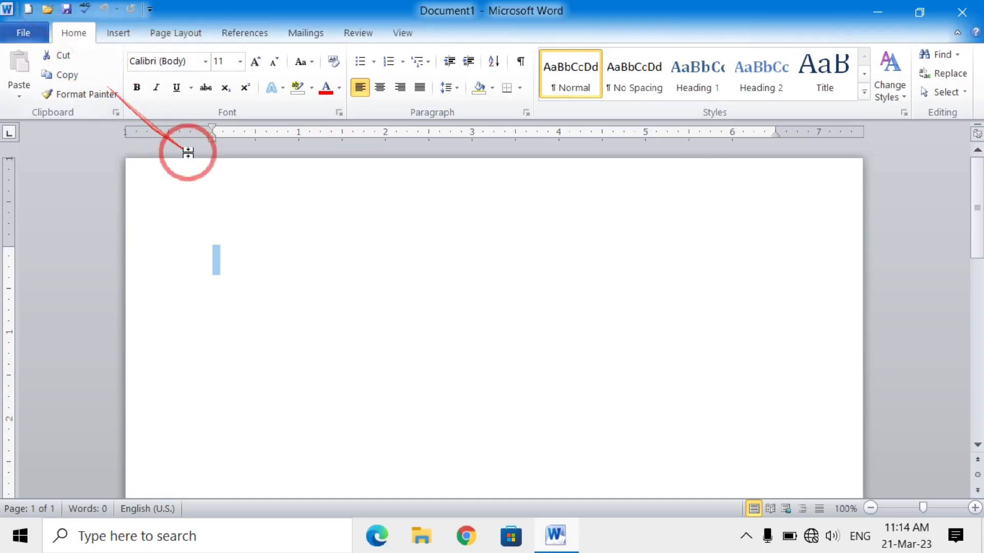
Create a new blank Document2 with the Quick Access Toolbar's New button
{"action": "left_click", "coordinate": [269, 233]}
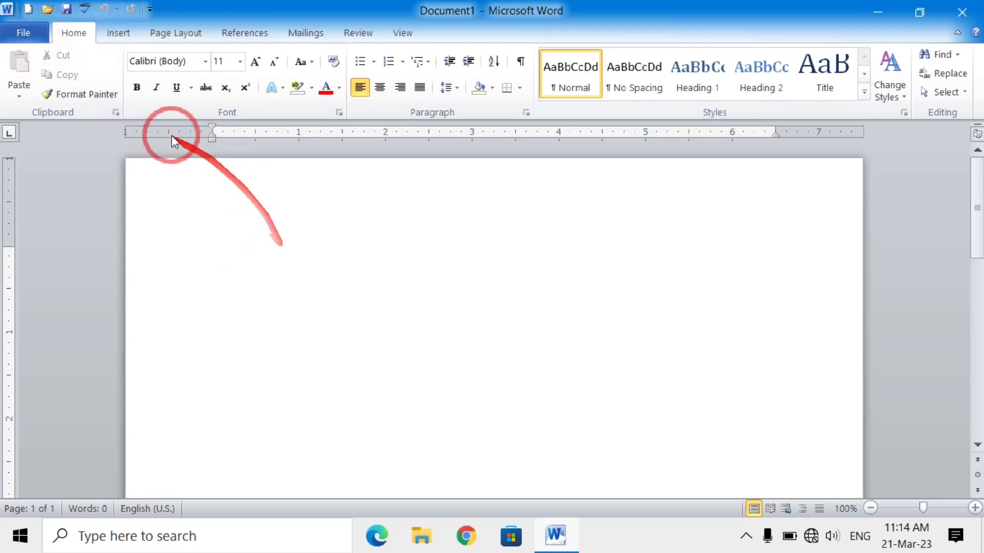
{"action": "left_click", "coordinate": [28, 11]}
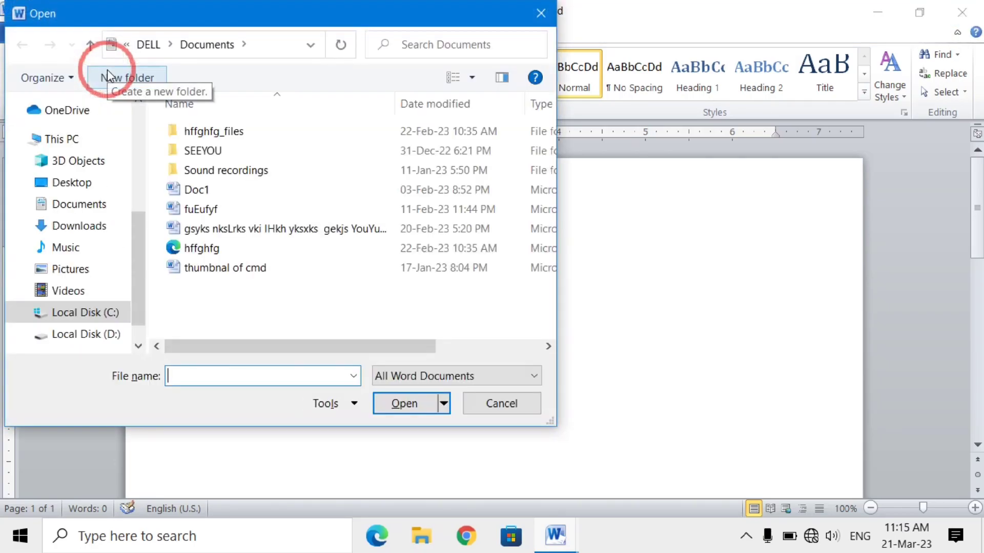
Open Doc1 from the Documents folder to display its purple WordArt
{"action": "left_click", "coordinate": [199, 193]}
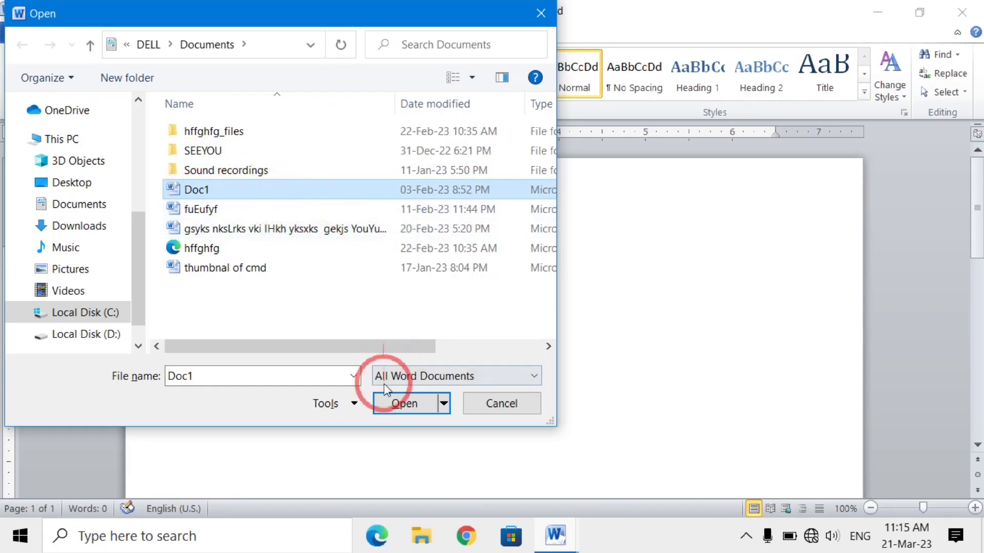
{"action": "left_click", "coordinate": [404, 405]}
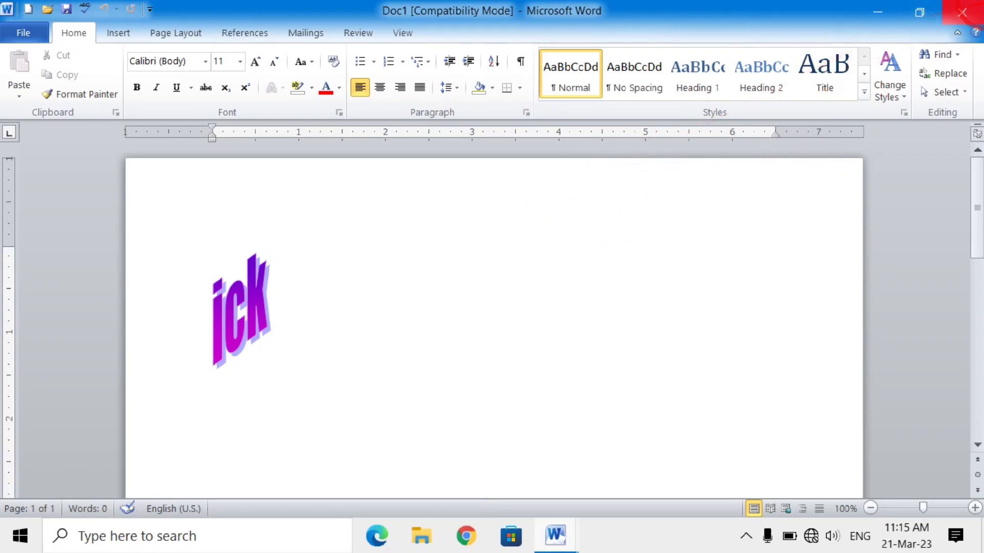
Close Doc1 and enter the lines 'Gfhfghfghfgh' and 'gfghfgghg' in Document2
{"action": "left_click", "coordinate": [962, 13]}
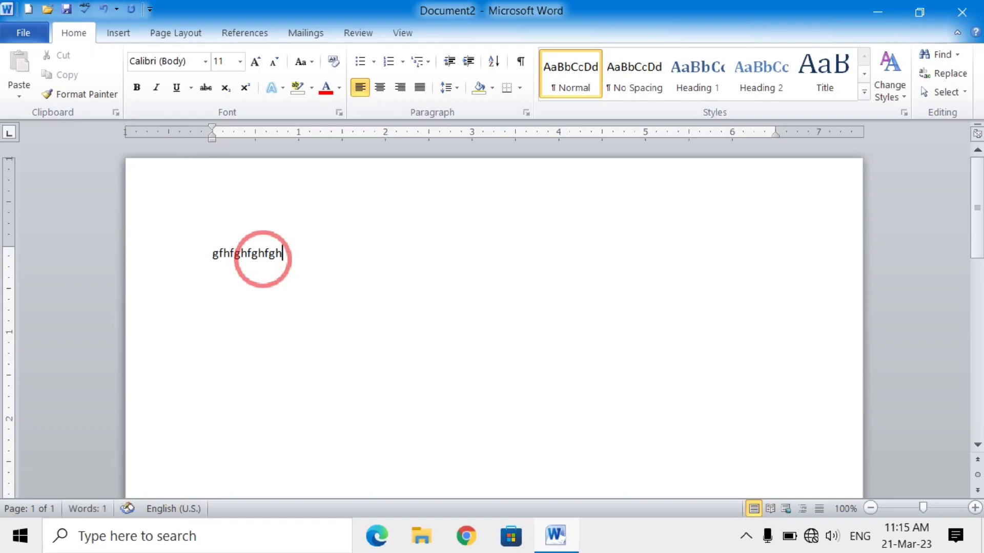
{"action": "key", "text": "Return"}
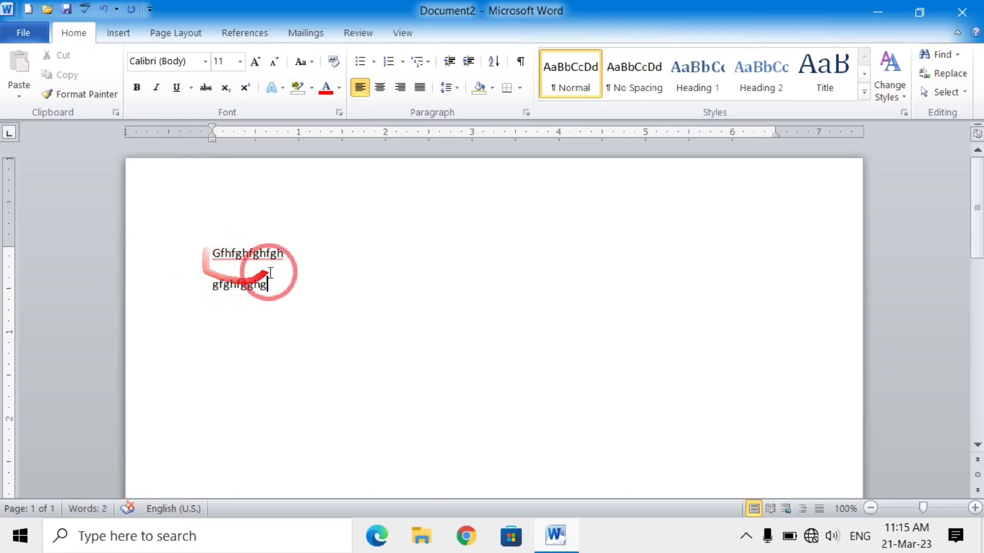
{"action": "left_click", "coordinate": [116, 34]}
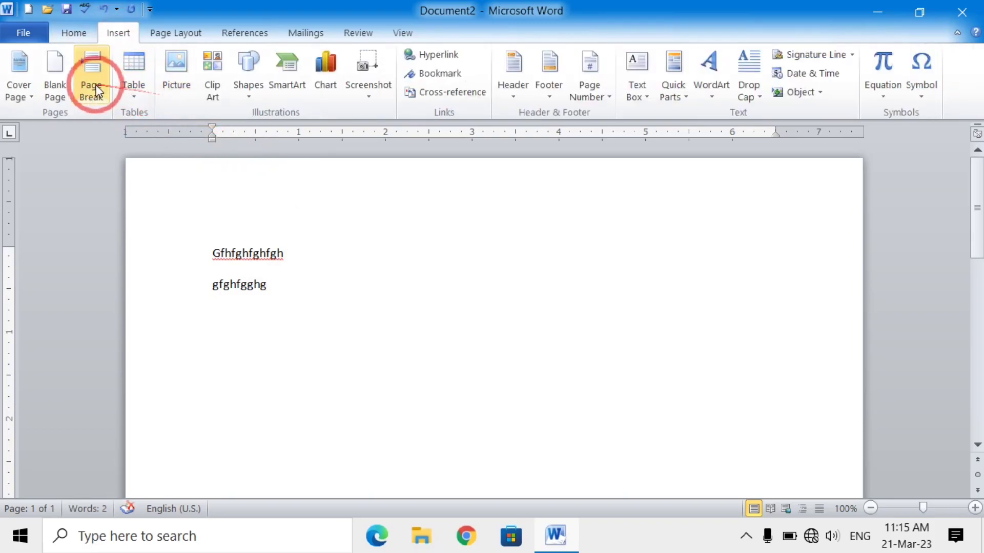
Draw a rectangle beside the text, give it the solid black Abc style, and start saving
{"action": "left_click", "coordinate": [247, 98]}
{"action": "left_click", "coordinate": [293, 130]}
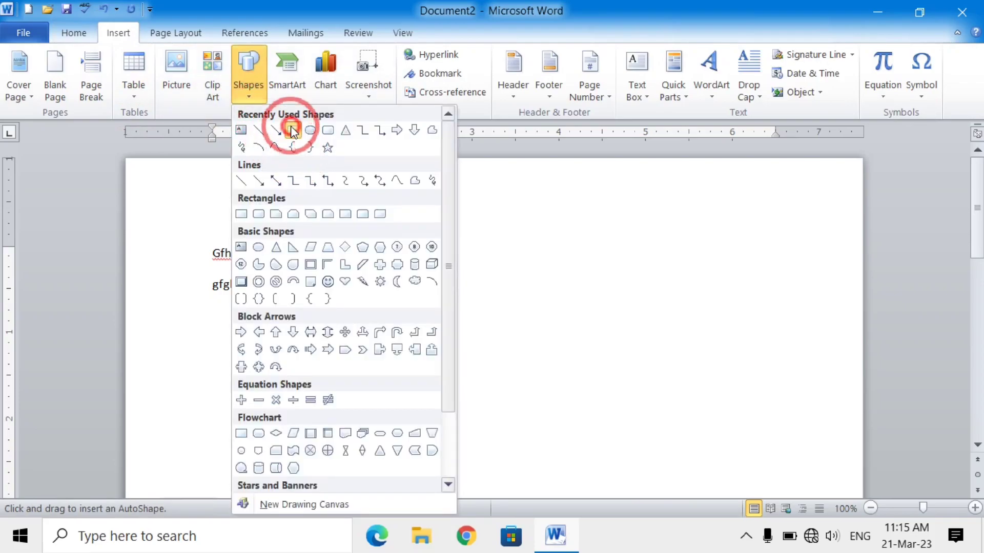
{"action": "mouse_move", "coordinate": [384, 228]}
{"action": "left_mouse_down"}
{"action": "mouse_move", "coordinate": [509, 283]}
{"action": "mouse_move", "coordinate": [566, 338]}
{"action": "left_mouse_up"}
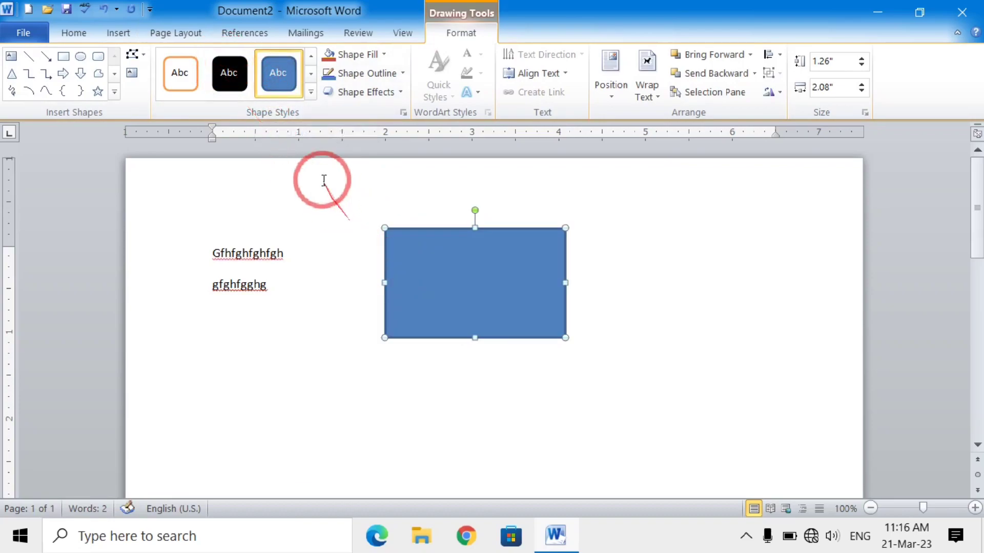
{"action": "left_click", "coordinate": [231, 81]}
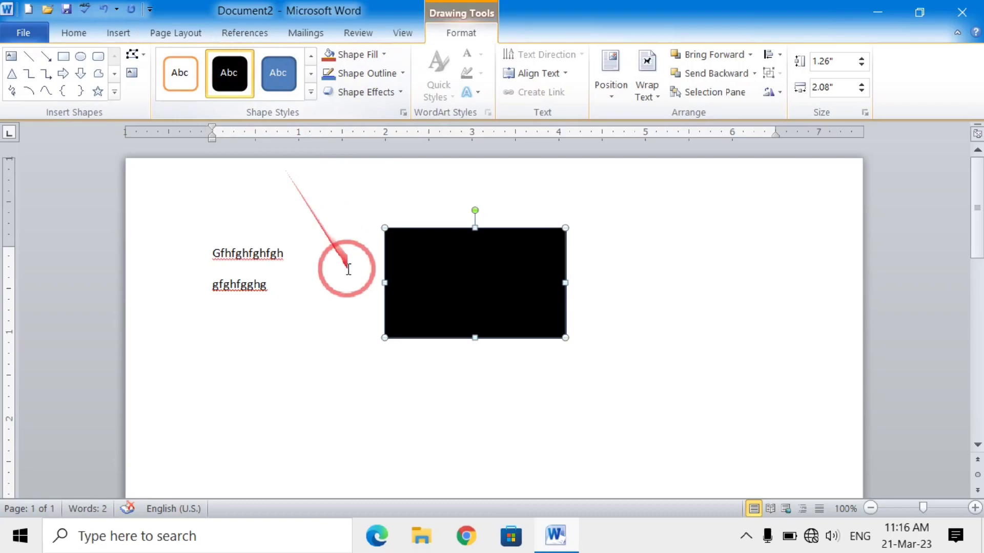
{"action": "left_click", "coordinate": [325, 362]}
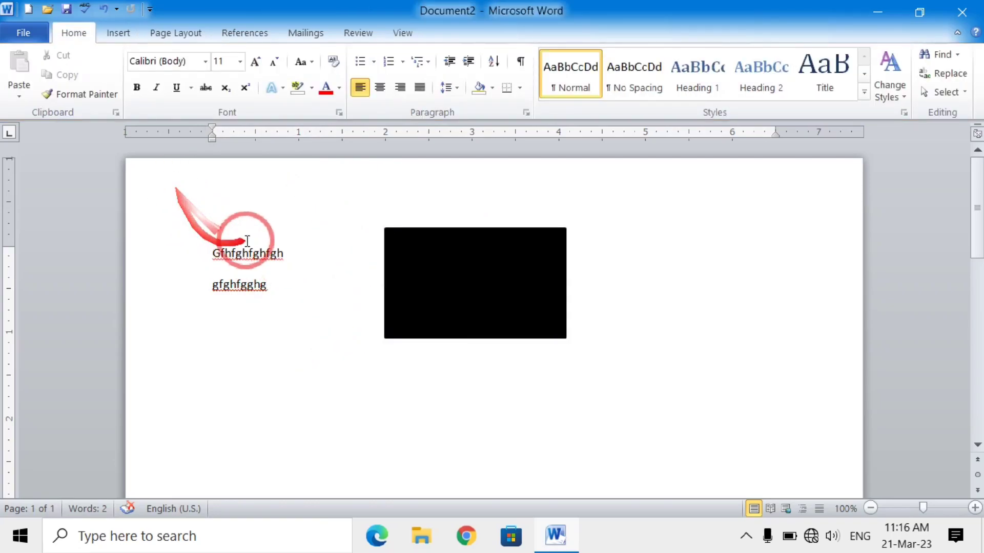
{"action": "left_click", "coordinate": [65, 11]}
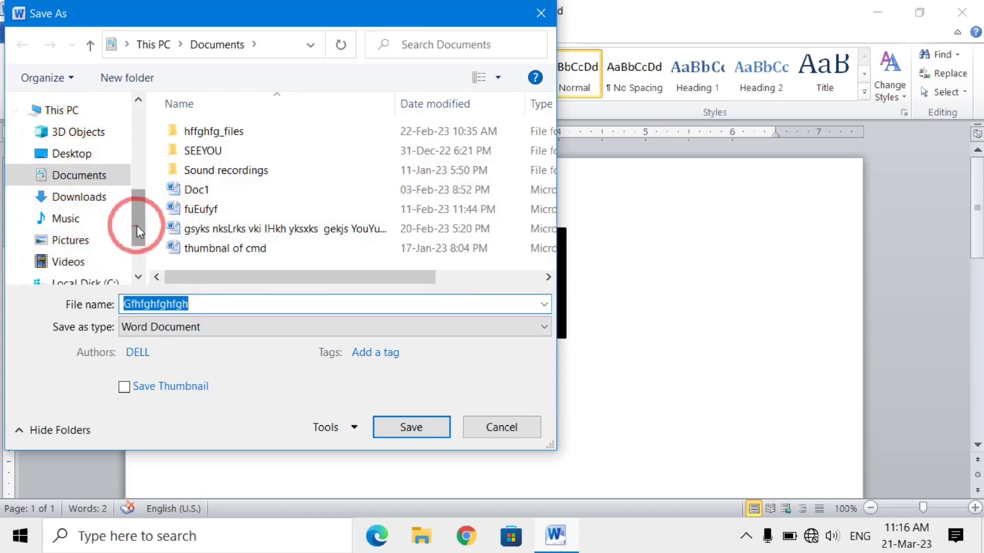
{"action": "left_click_drag", "start_coordinate": [137, 225], "coordinate": [146, 146]}
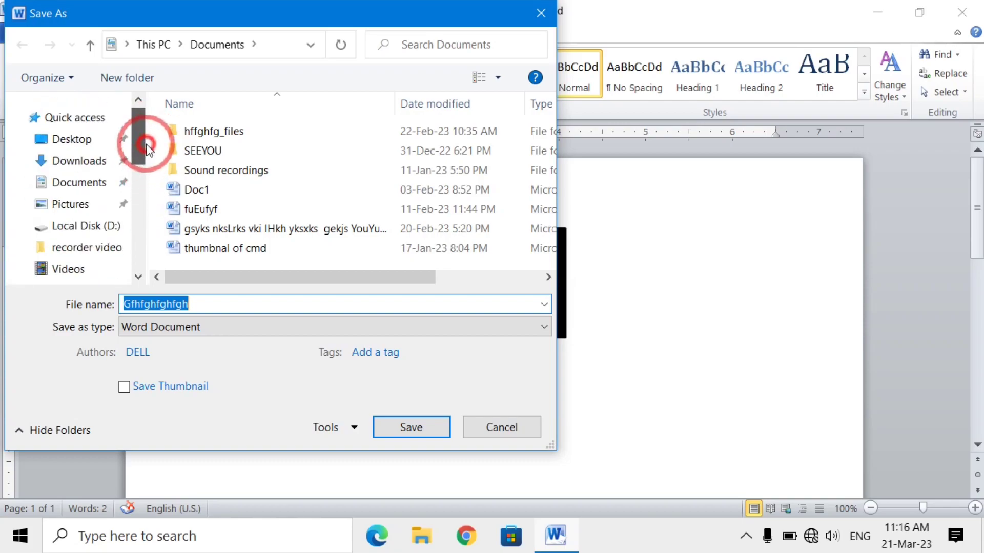
Save the document to the Desktop as Word Document named 'word'
{"action": "left_click", "coordinate": [63, 145]}
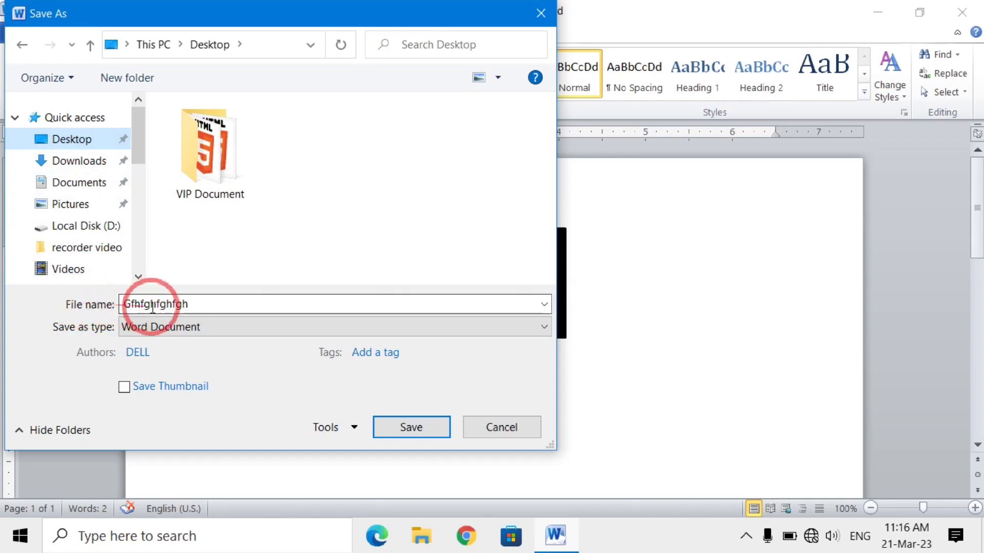
{"action": "double_click", "coordinate": [201, 304]}
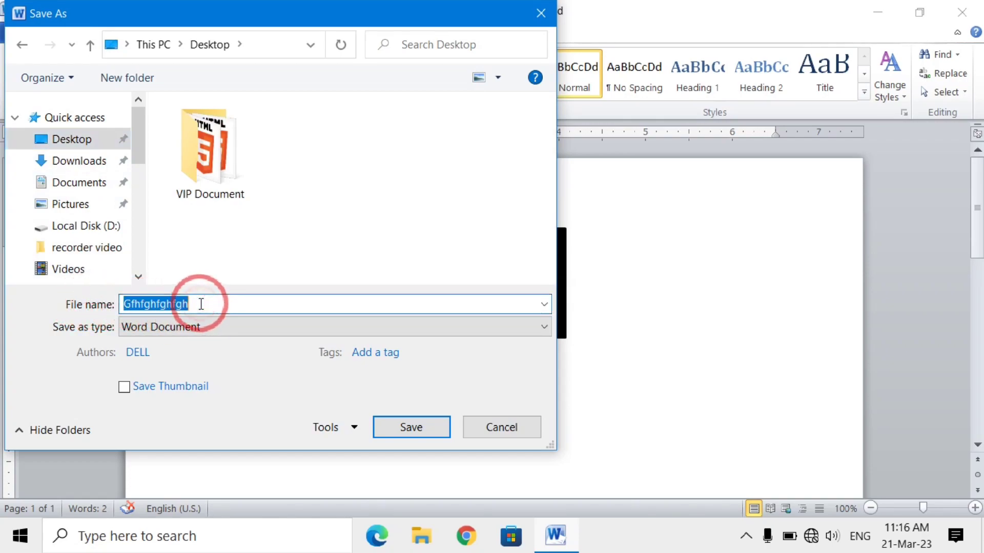
{"action": "key", "text": "BackSpace"}
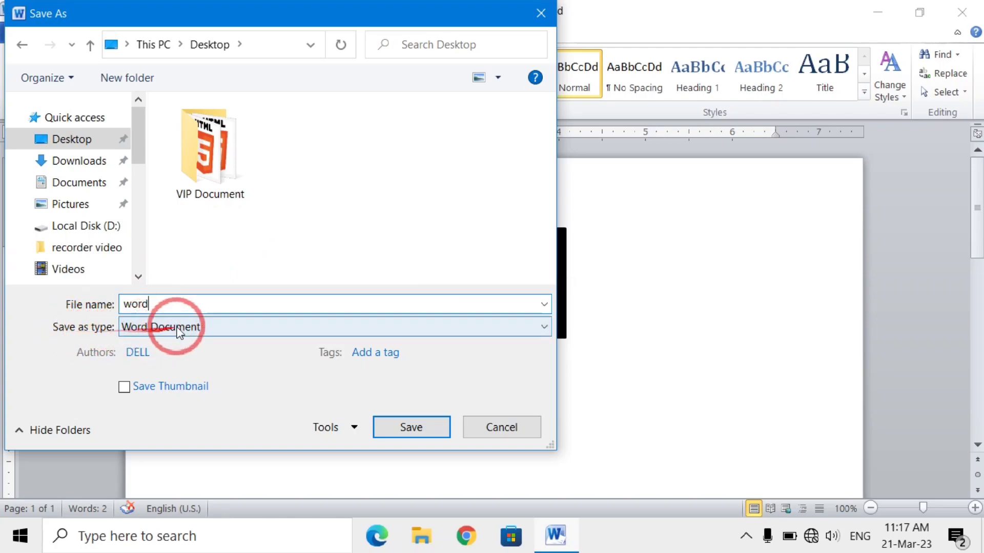
{"action": "left_click", "coordinate": [545, 329]}
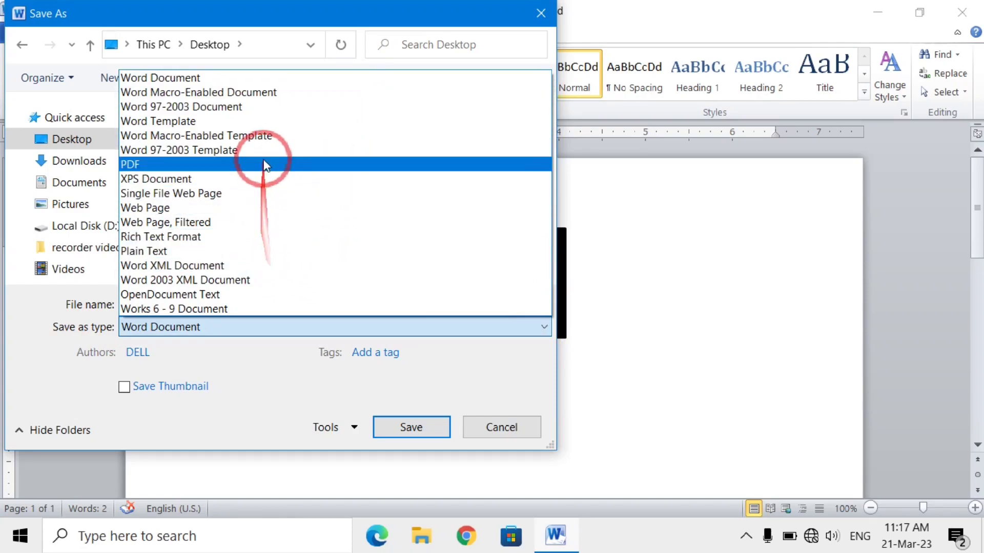
{"action": "left_click", "coordinate": [248, 80]}
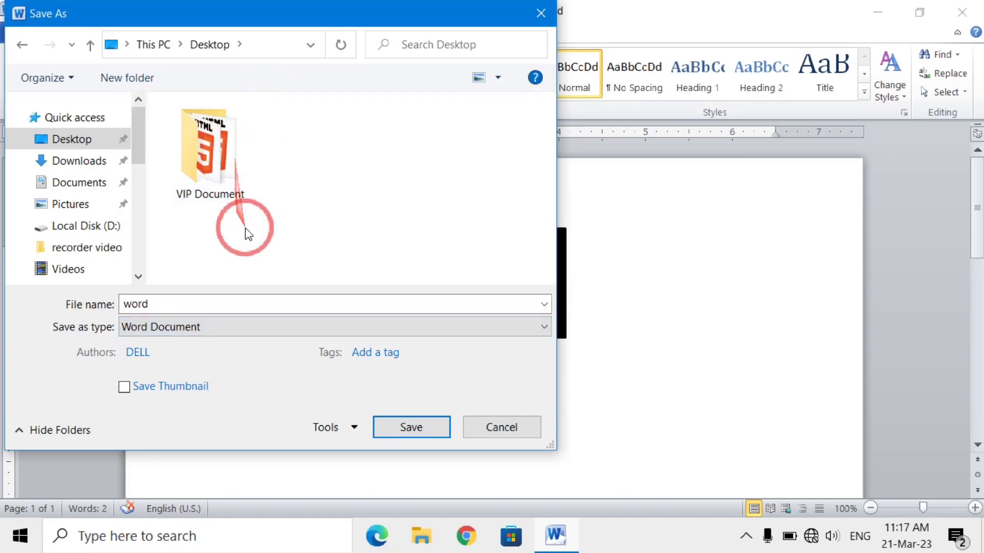
{"action": "left_click", "coordinate": [411, 427]}
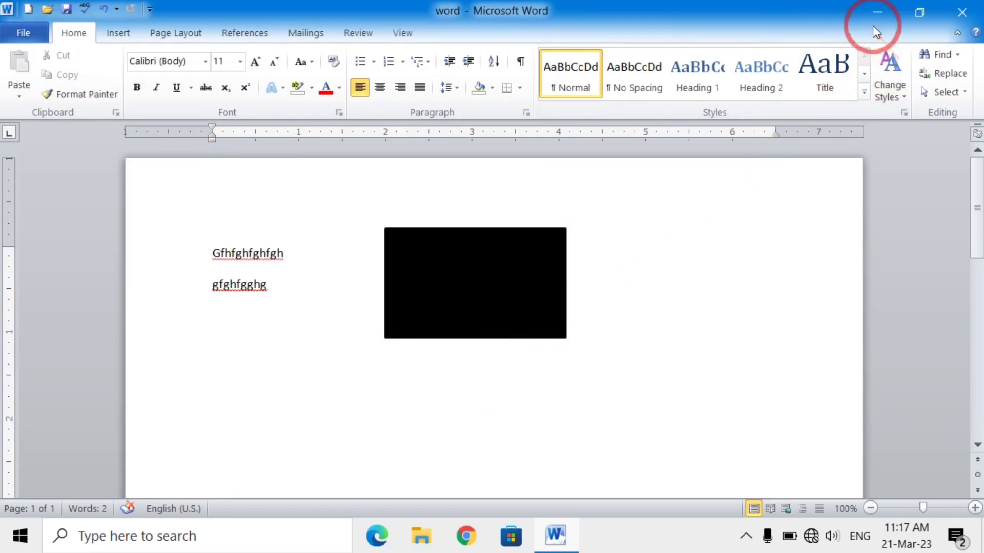
{"action": "left_click", "coordinate": [876, 11]}
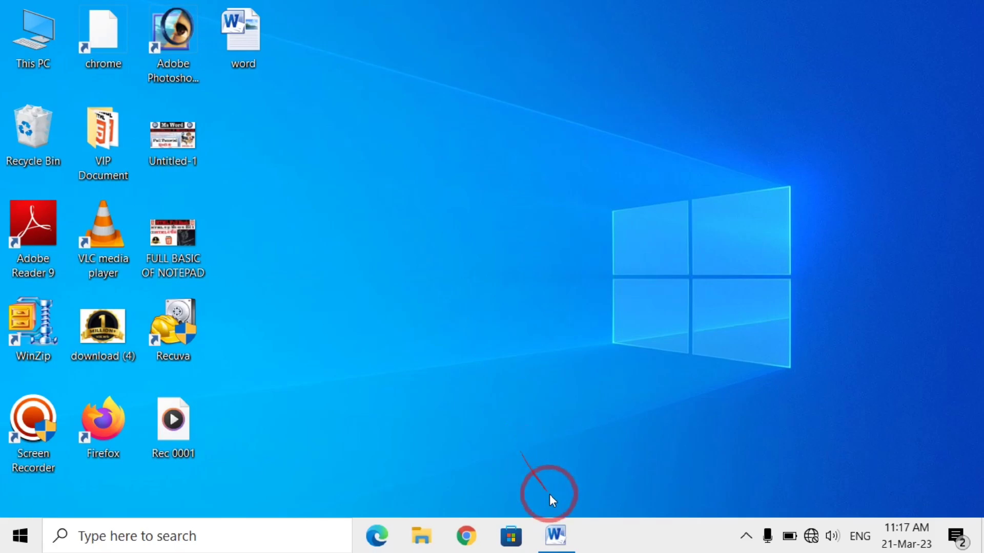
{"action": "left_click", "coordinate": [556, 536]}
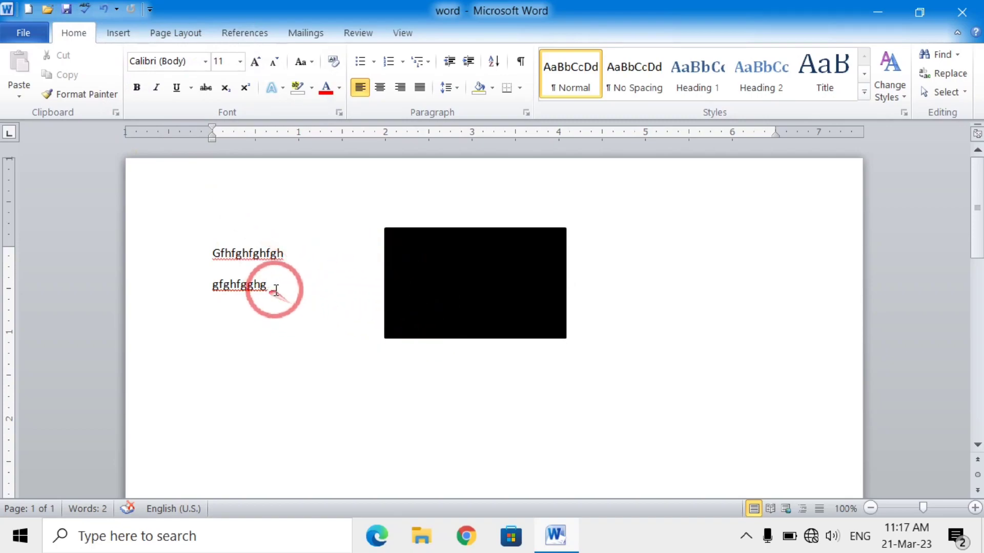
Undo the rectangle and typed lines, then generate three sample paragraphs with =rand()
{"action": "key", "text": "ctrl+z"}
{"action": "key", "text": "ctrl+z"}
{"action": "key", "text": "ctrl+z"}
{"action": "key", "text": "ctrl+z"}
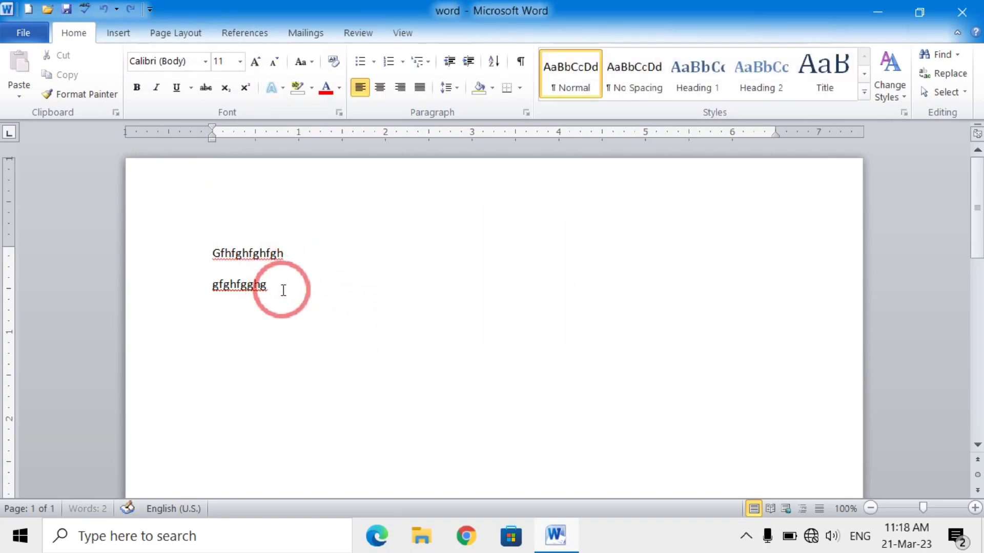
{"action": "key", "text": "ctrl+z"}
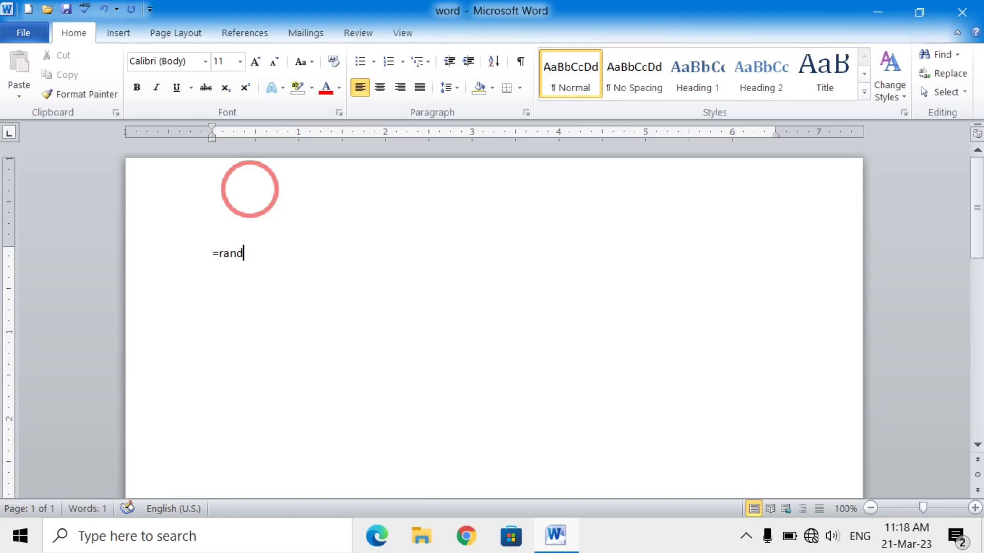
{"action": "key", "text": "Return"}
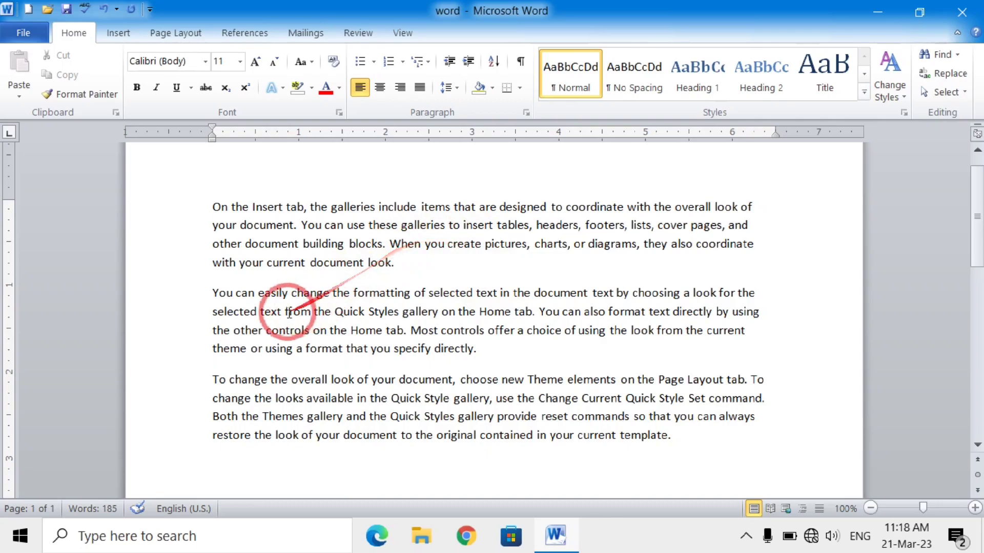
Change 'that', 'selected' and 'text' to the misspellings 'thet', 'selectad' and 'taxt'
{"action": "left_click", "coordinate": [471, 208]}
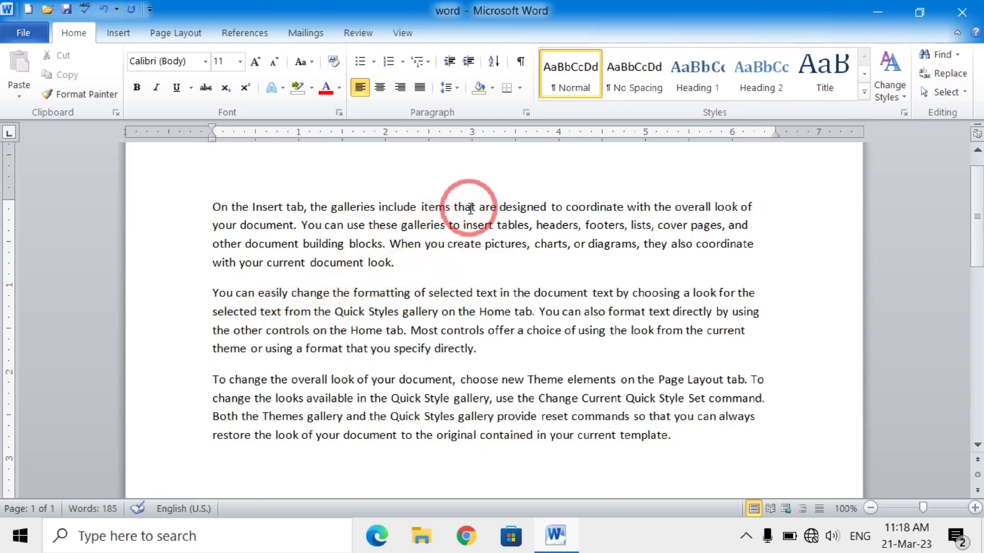
{"action": "key", "text": "BackSpace"}
{"action": "type", "text": "e"}
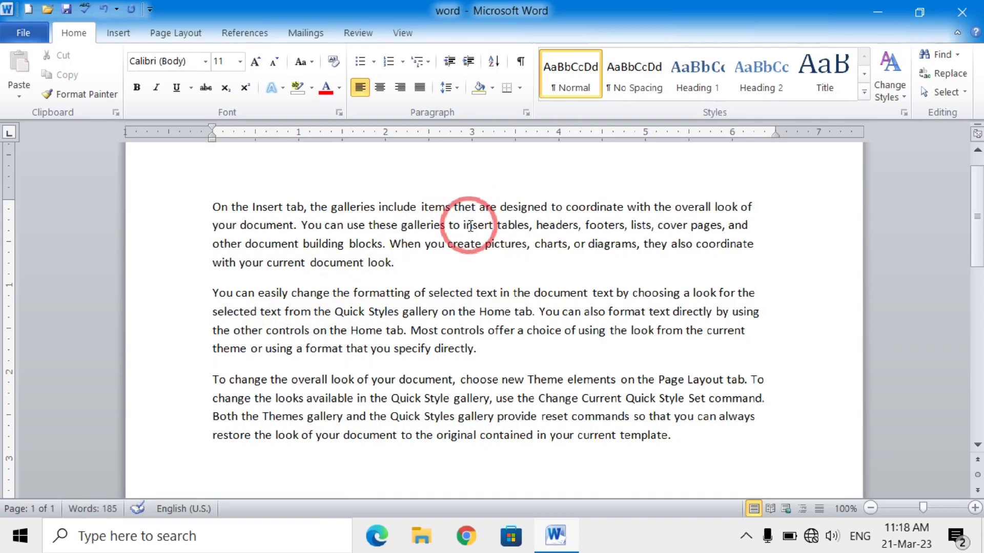
{"action": "left_click", "coordinate": [464, 293]}
{"action": "key", "text": "BackSpace"}
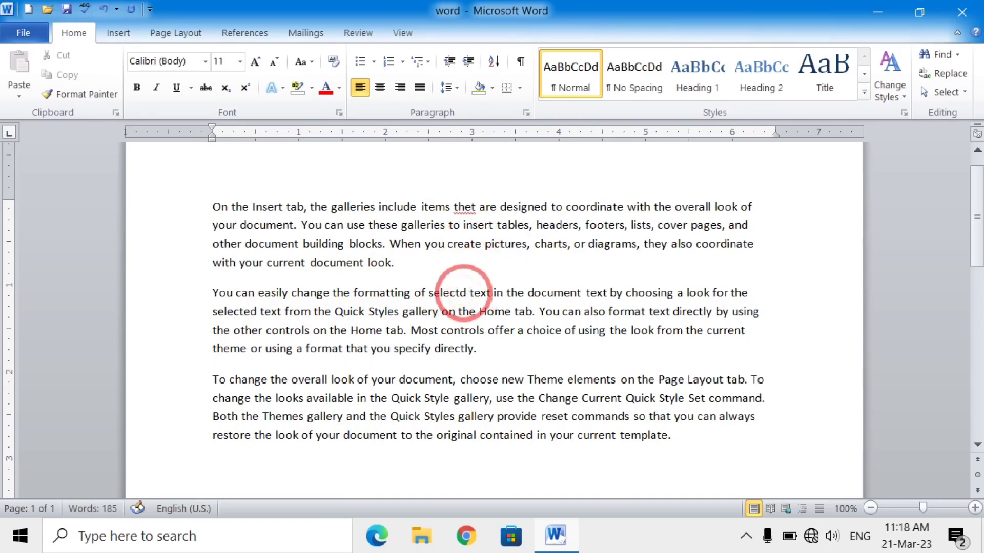
{"action": "type", "text": "a"}
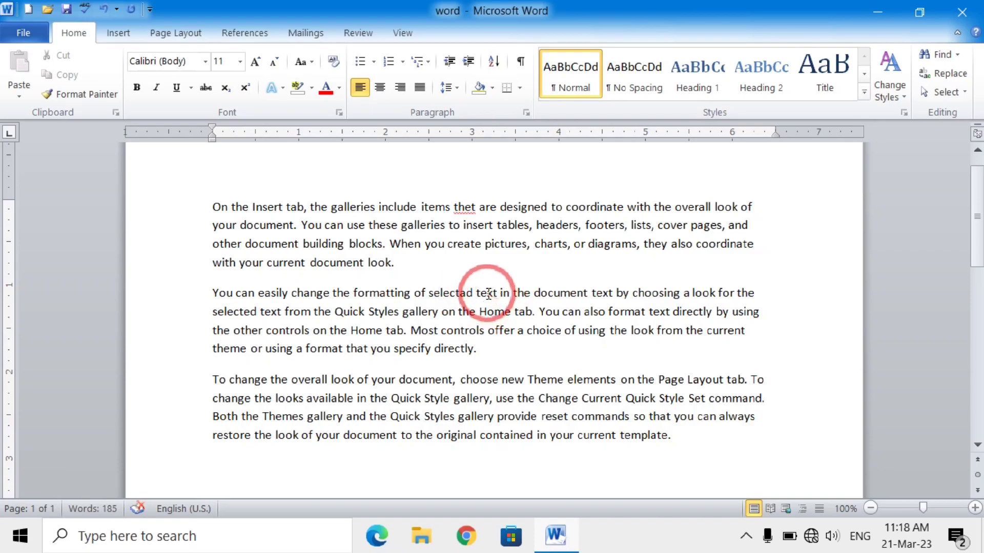
{"action": "left_click", "coordinate": [487, 293]}
{"action": "key", "text": "BackSpace"}
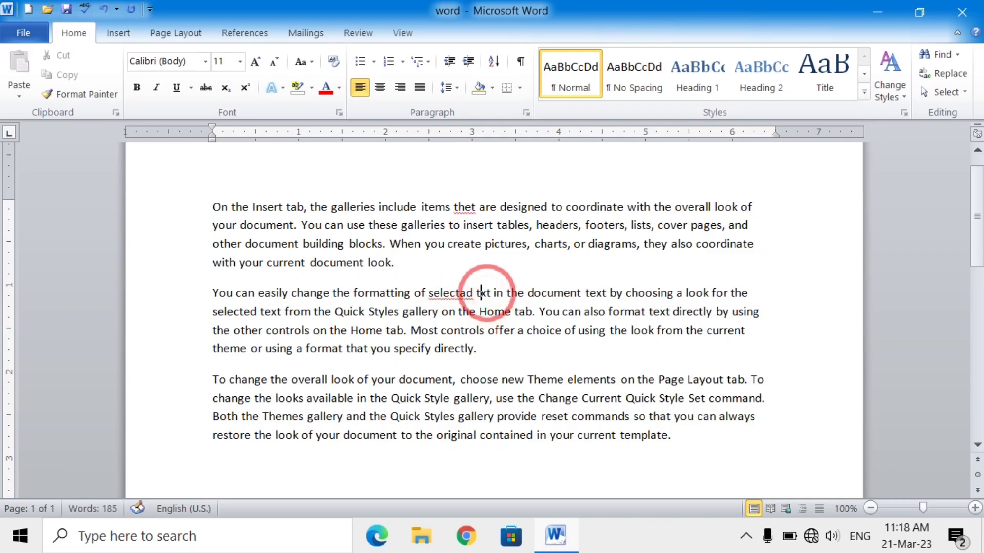
{"action": "type", "text": "a"}
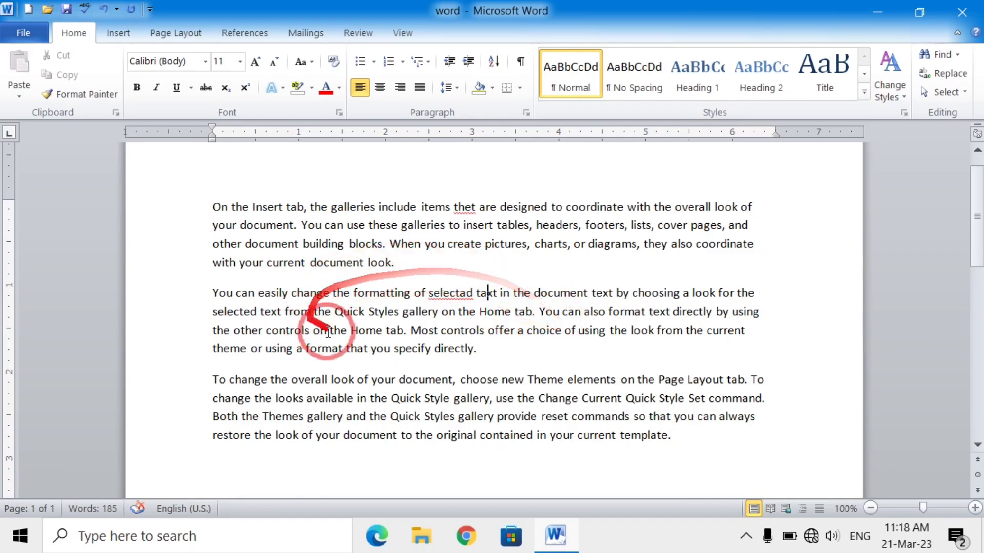
{"action": "left_click", "coordinate": [325, 297]}
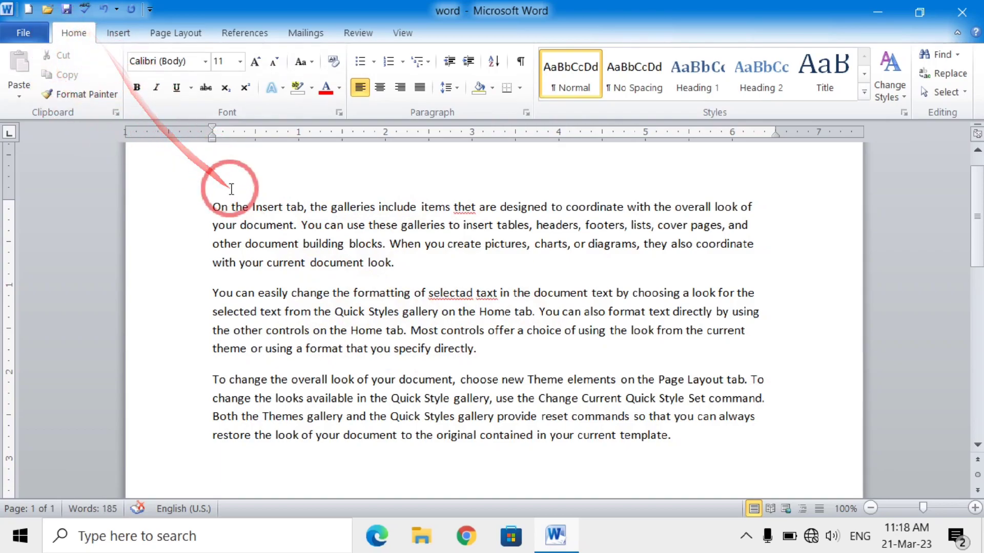
Run the F7 spelling check, changing selectad, taxt and thet to selected, text and that
{"action": "key", "text": "F7"}
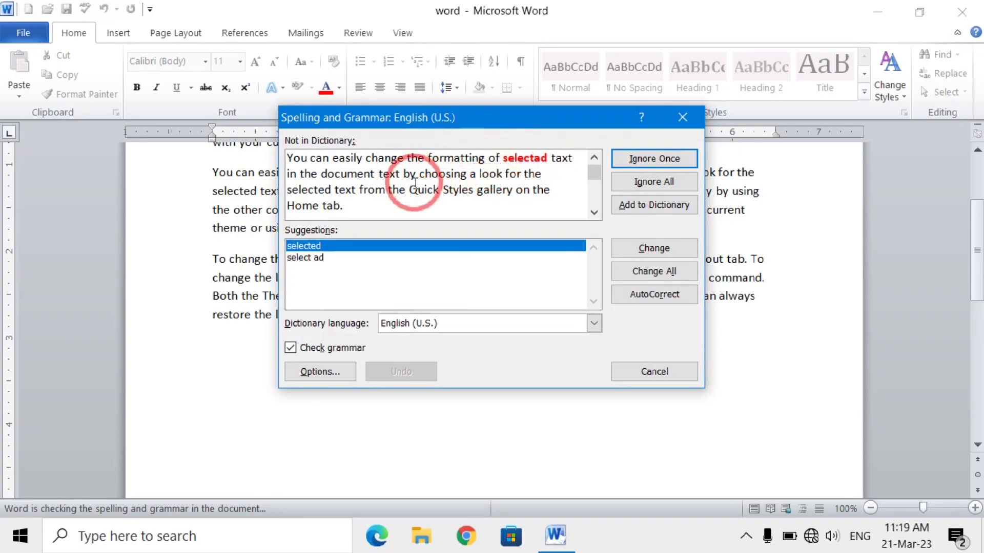
{"action": "left_click", "coordinate": [547, 159]}
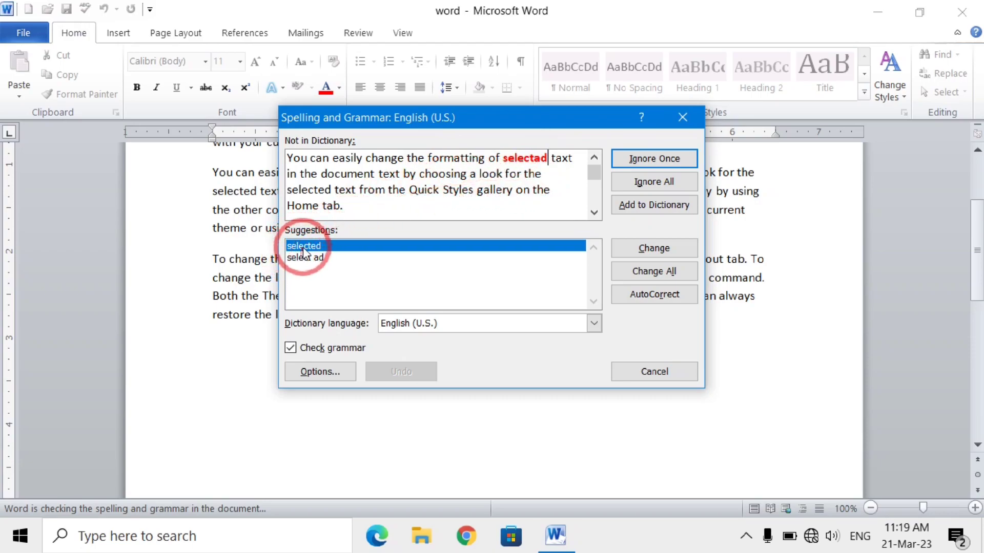
{"action": "left_click", "coordinate": [326, 248]}
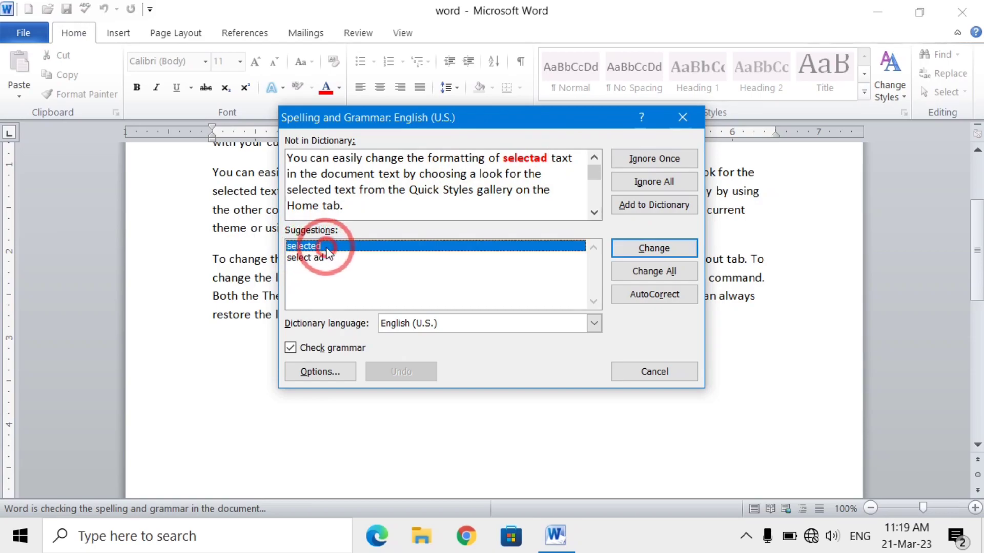
{"action": "left_click", "coordinate": [654, 251]}
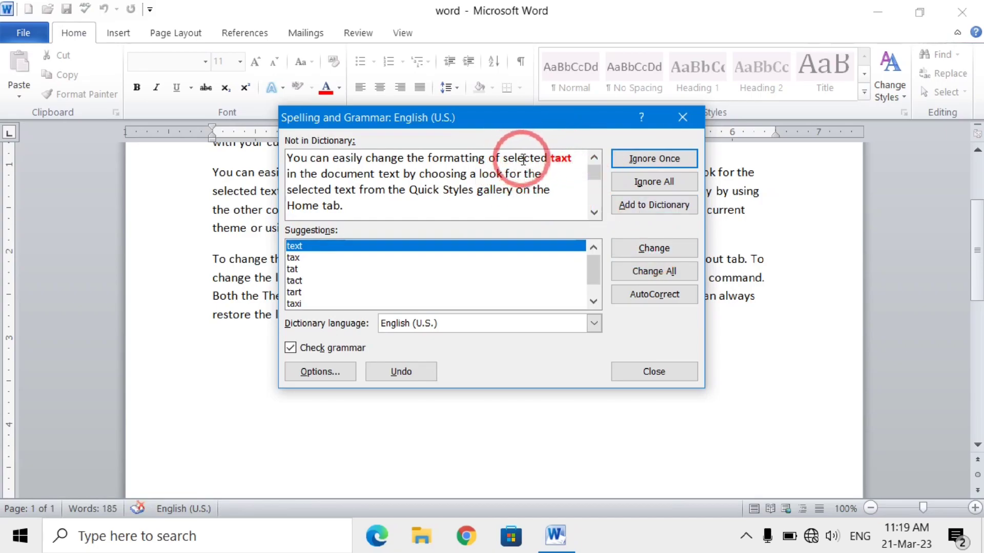
{"action": "left_click", "coordinate": [328, 251]}
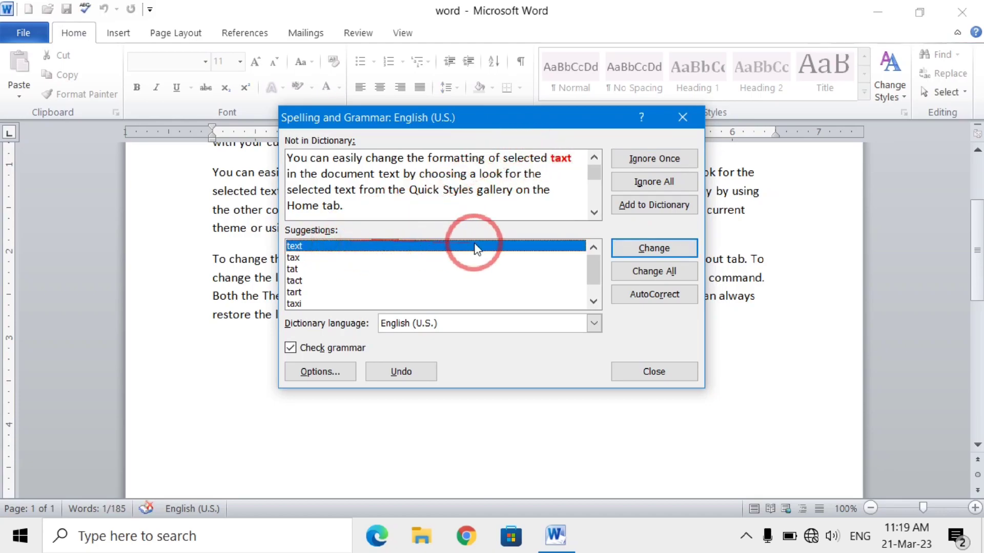
{"action": "left_click", "coordinate": [652, 249]}
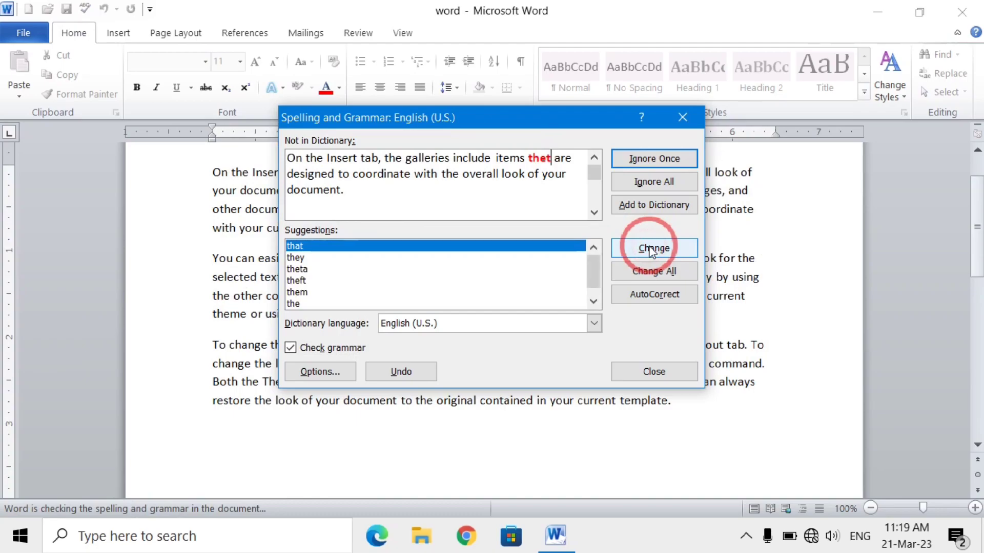
{"action": "left_click", "coordinate": [326, 250]}
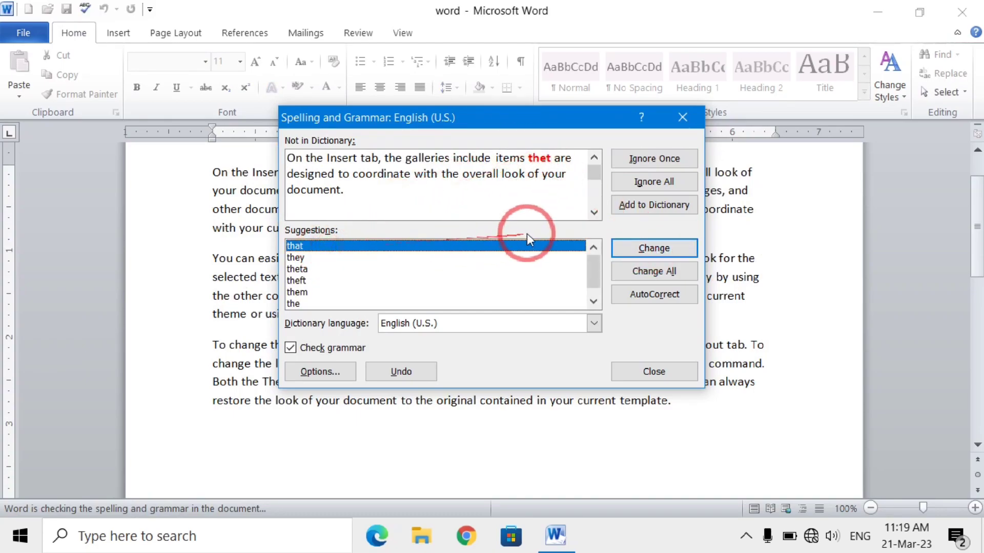
{"action": "left_click", "coordinate": [622, 247]}
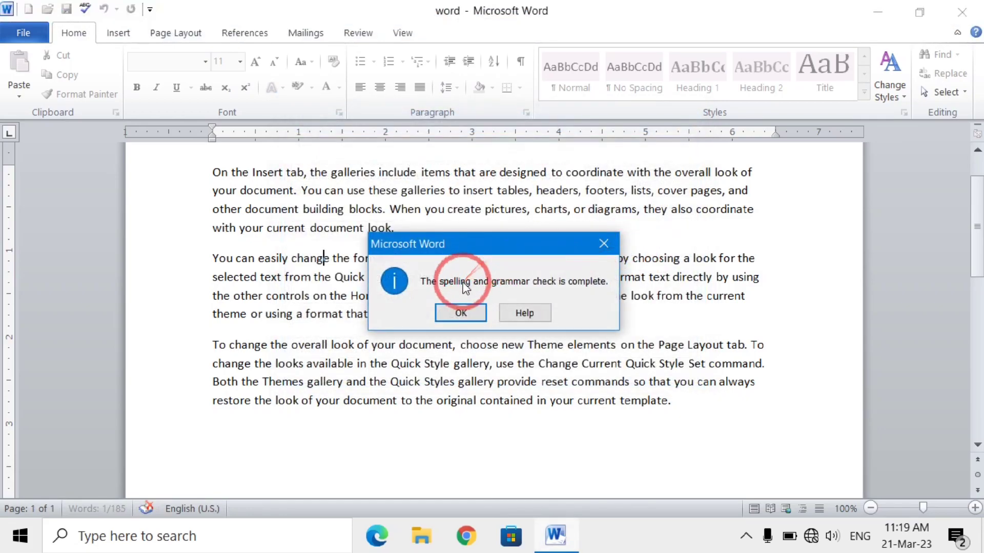
{"action": "left_click", "coordinate": [459, 314]}
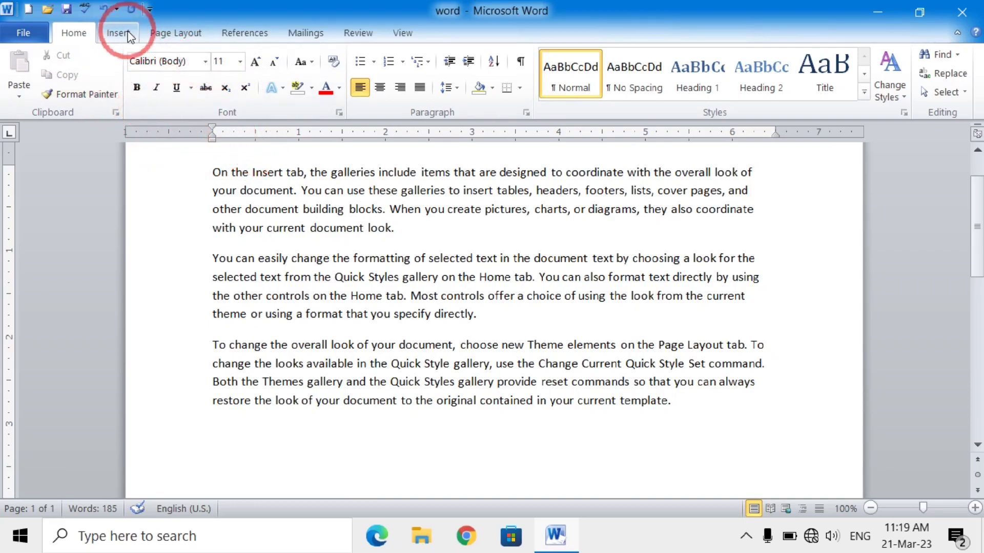
Undo the last three spelling corrections from the Quick Access Toolbar
{"action": "left_click", "coordinate": [102, 11]}
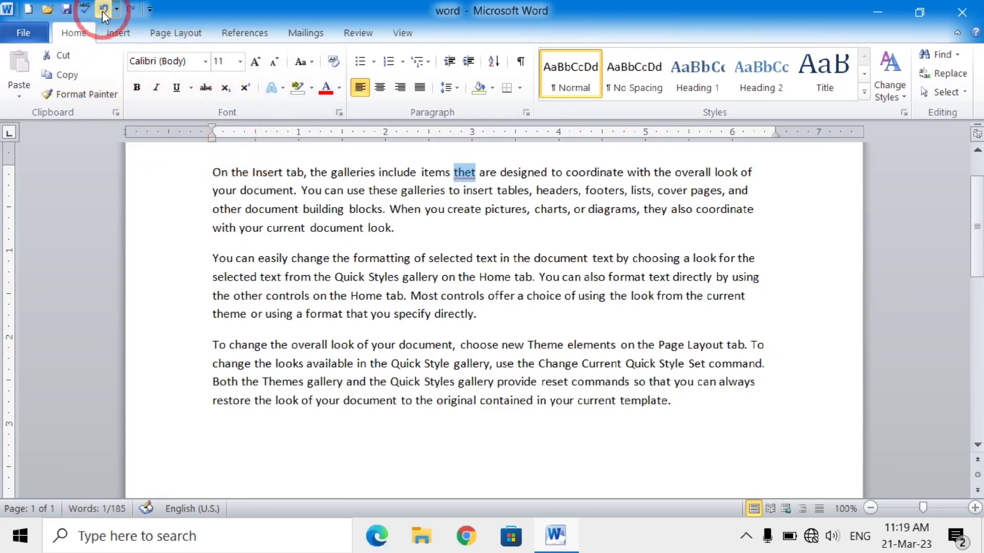
{"action": "left_click", "coordinate": [103, 11]}
{"action": "left_click", "coordinate": [102, 11]}
Redo the changes so 'that', 'selected' and 'text' are spelled correctly again
{"action": "key", "text": "ctrl+y"}
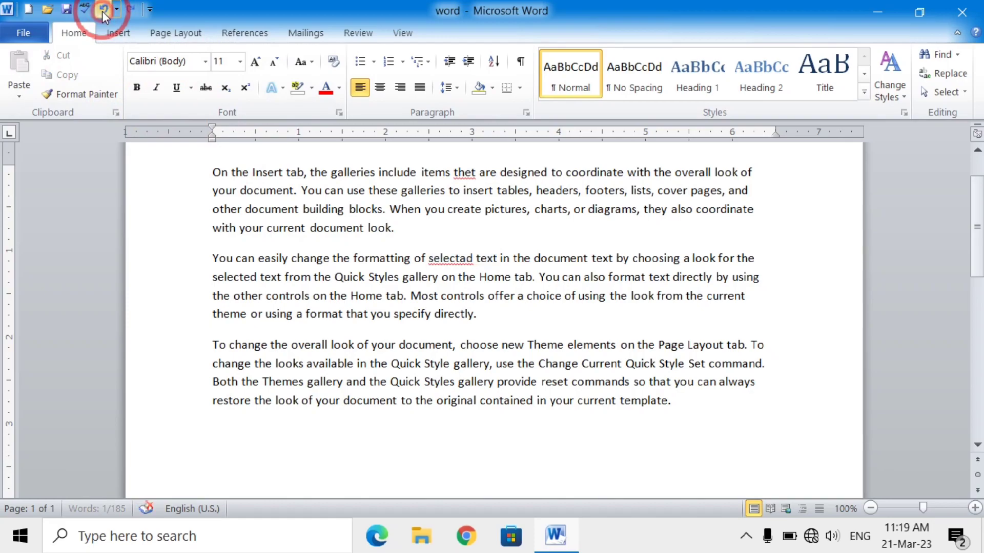
{"action": "key", "text": "ctrl+y"}
{"action": "key", "text": "ctrl+y"}
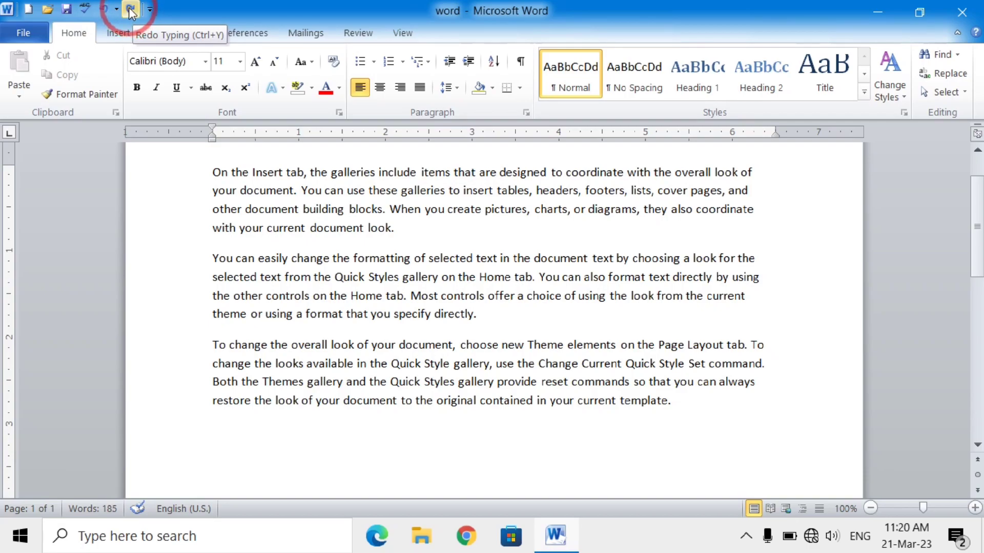
{"action": "left_click", "coordinate": [130, 10]}
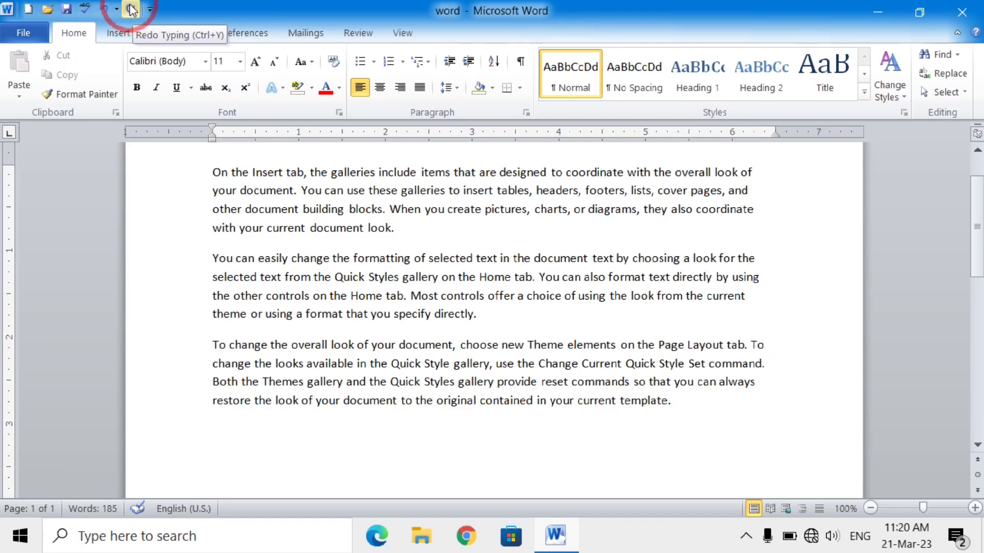
{"action": "left_click", "coordinate": [130, 10]}
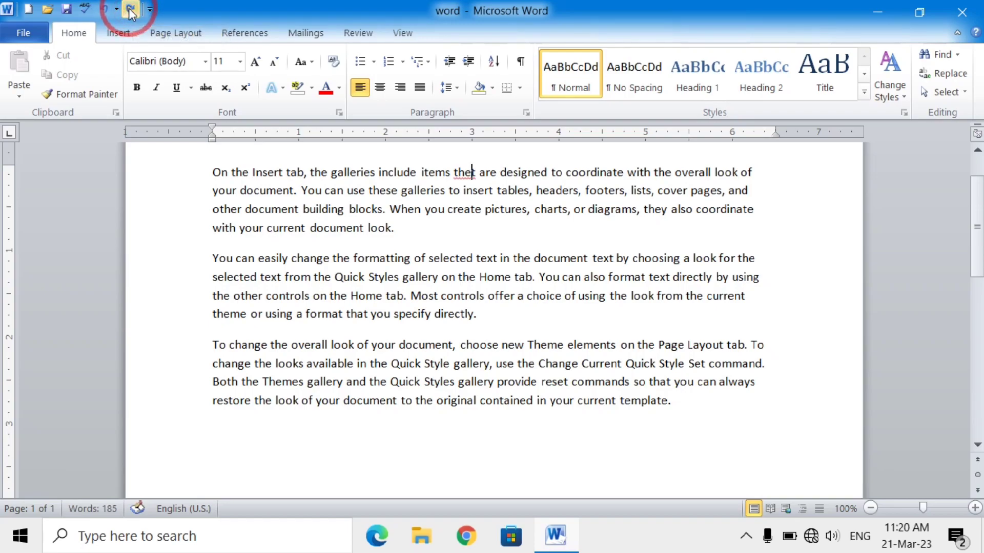
{"action": "left_click", "coordinate": [130, 10]}
{"action": "left_click", "coordinate": [130, 9]}
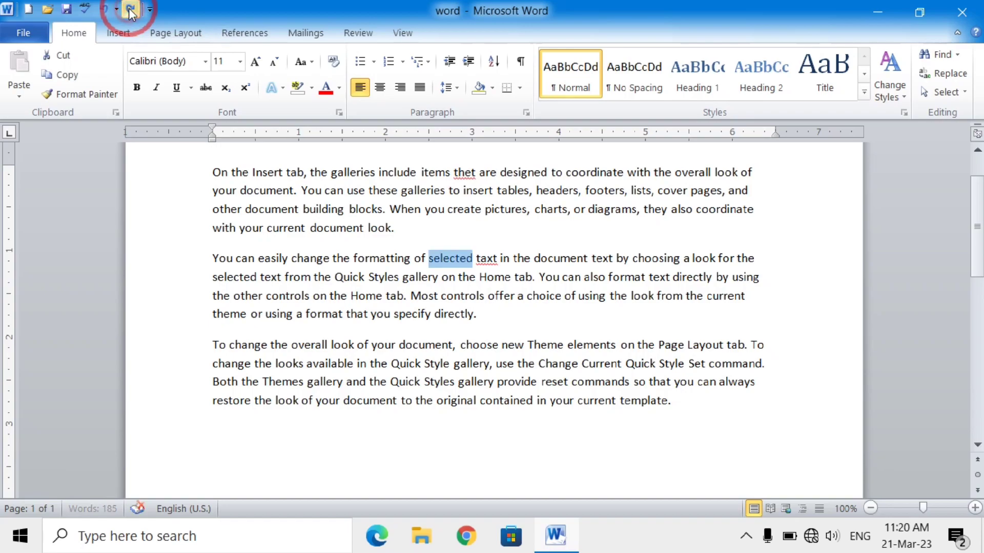
{"action": "left_click", "coordinate": [130, 10]}
{"action": "left_click", "coordinate": [130, 10]}
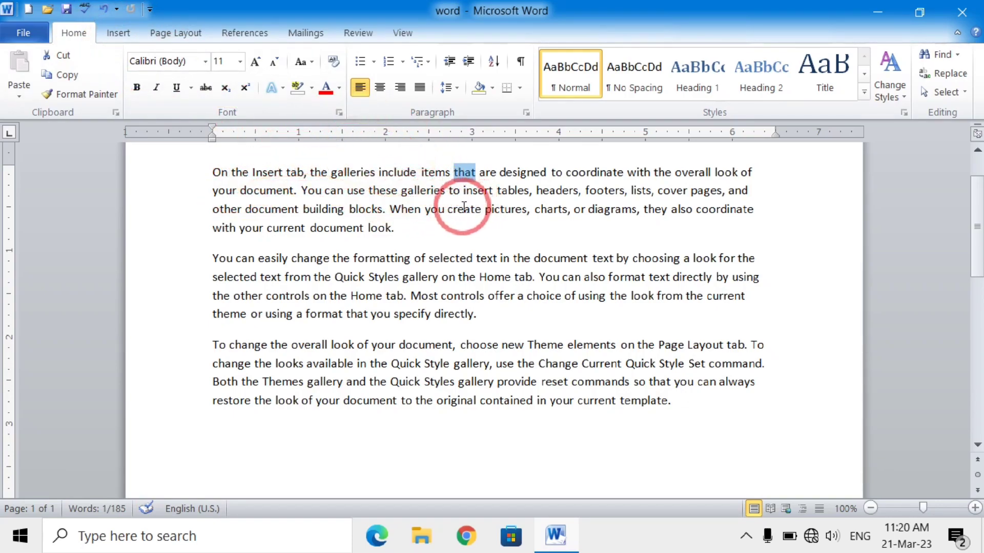
Minimize Word, restore it from the taskbar, then show the desktop with Windows+D
{"action": "left_click", "coordinate": [343, 281]}
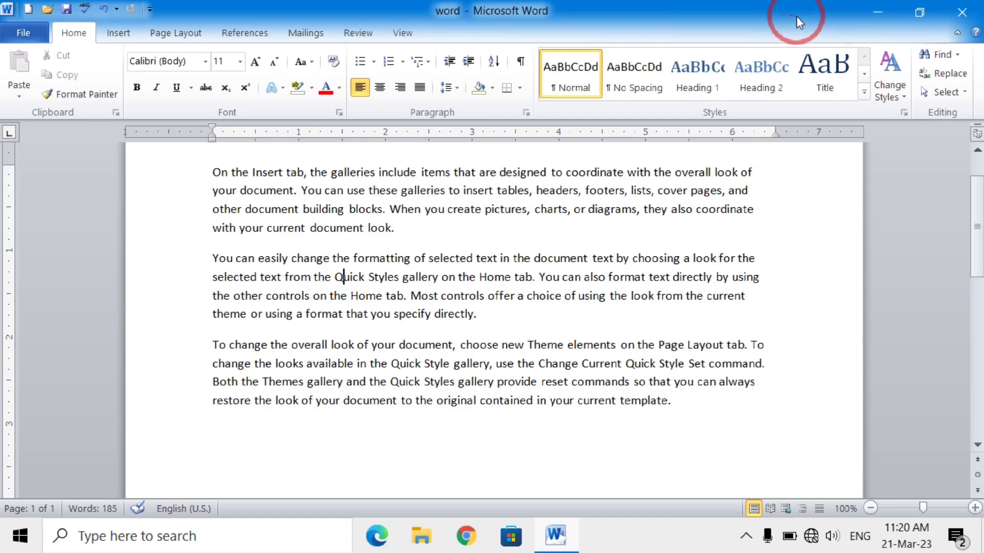
{"action": "left_click", "coordinate": [876, 14]}
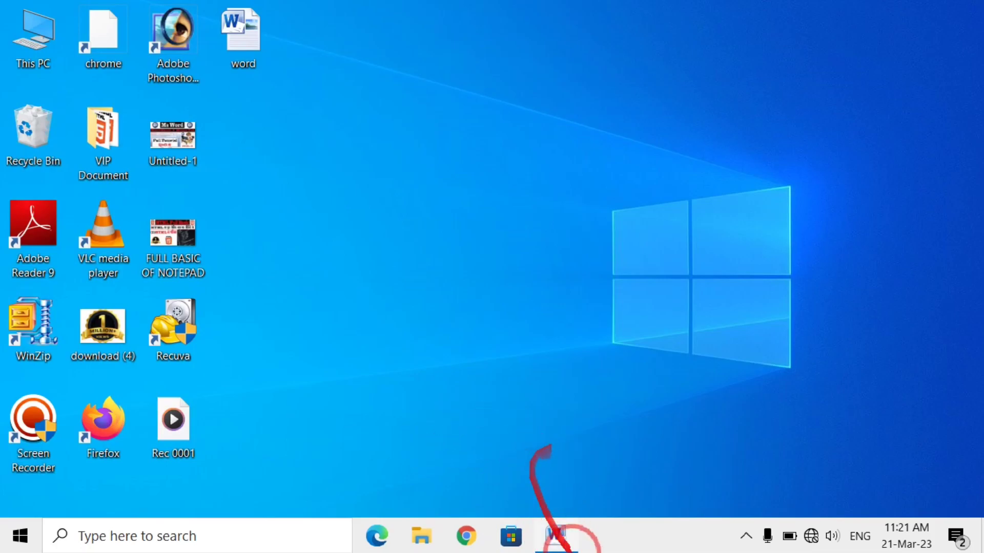
{"action": "left_click", "coordinate": [557, 537]}
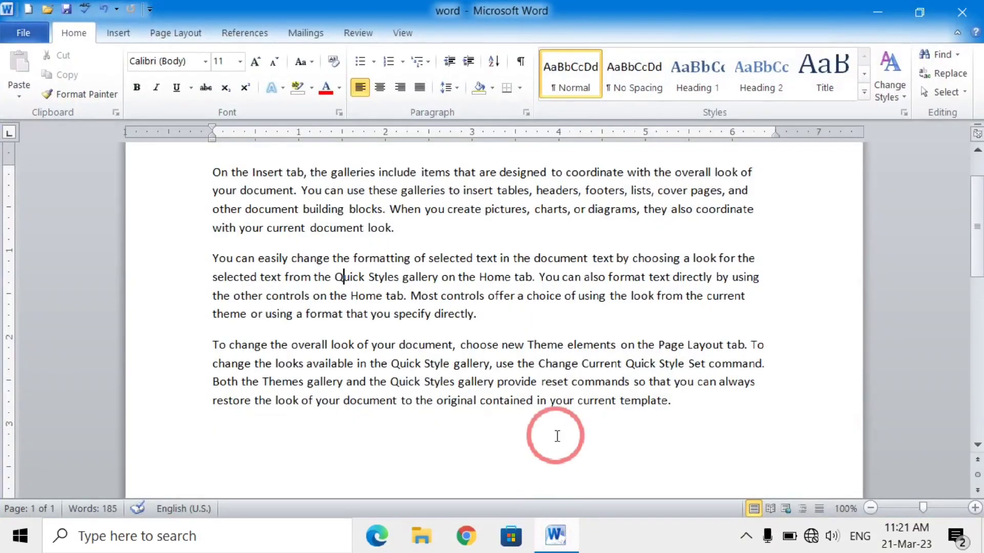
{"action": "key", "text": "super+d"}
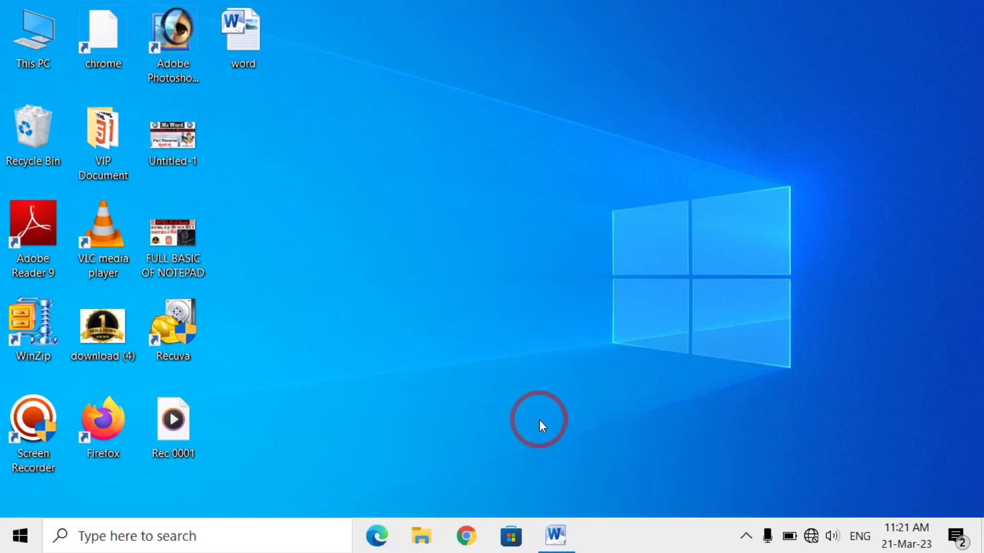
Bring the Word window back and toggle Restore Down and Maximize twice, ending maximized
{"action": "key", "text": "alt+Tab"}
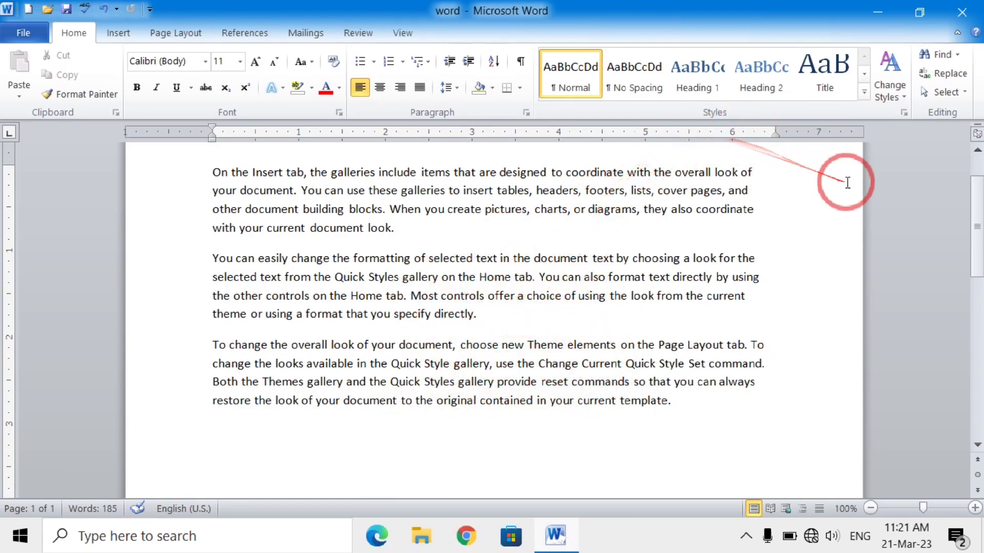
{"action": "left_click", "coordinate": [920, 14]}
{"action": "left_click", "coordinate": [779, 128]}
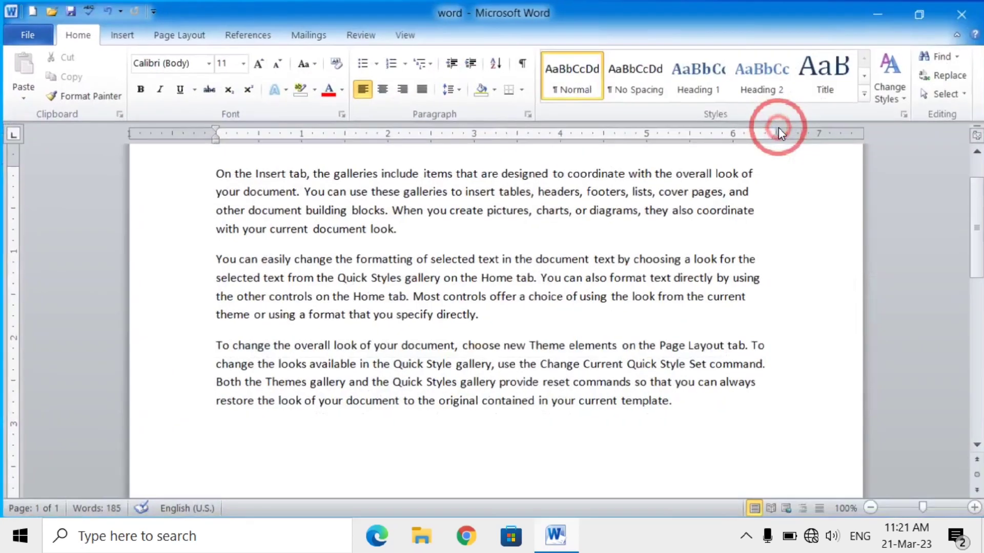
{"action": "left_click", "coordinate": [920, 14]}
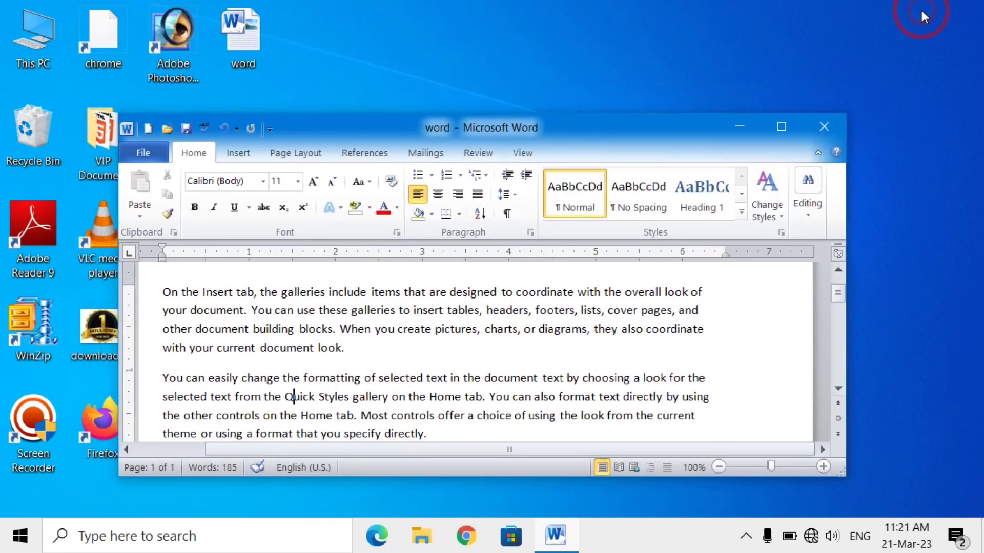
{"action": "left_click", "coordinate": [780, 128]}
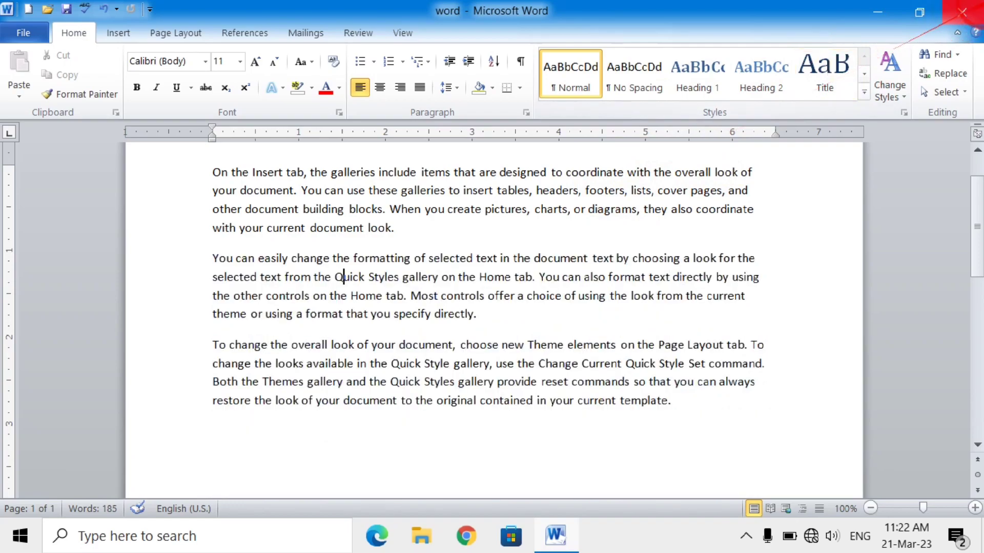
Close Word, choosing Don't Save for the document's changes
{"action": "left_click", "coordinate": [953, 11]}
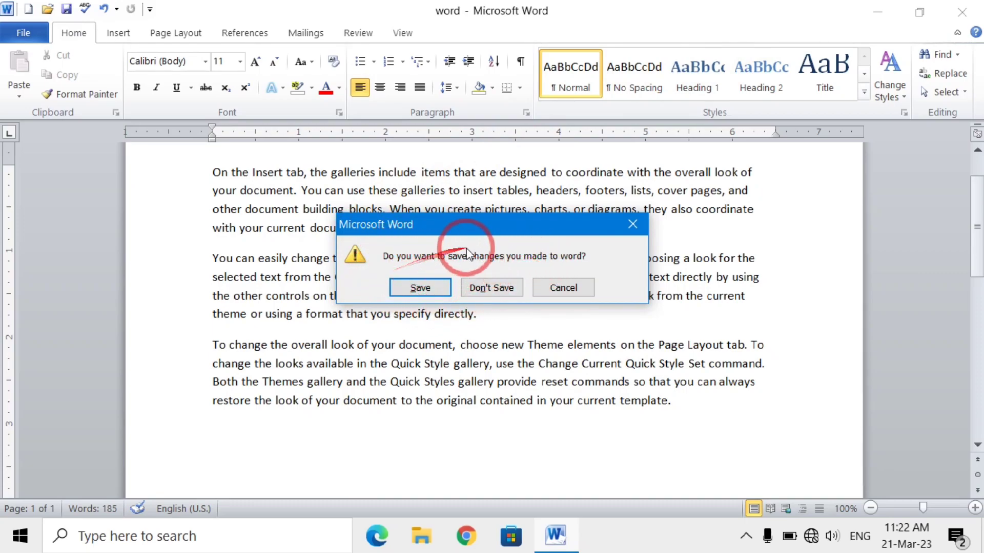
{"action": "left_click", "coordinate": [491, 285]}
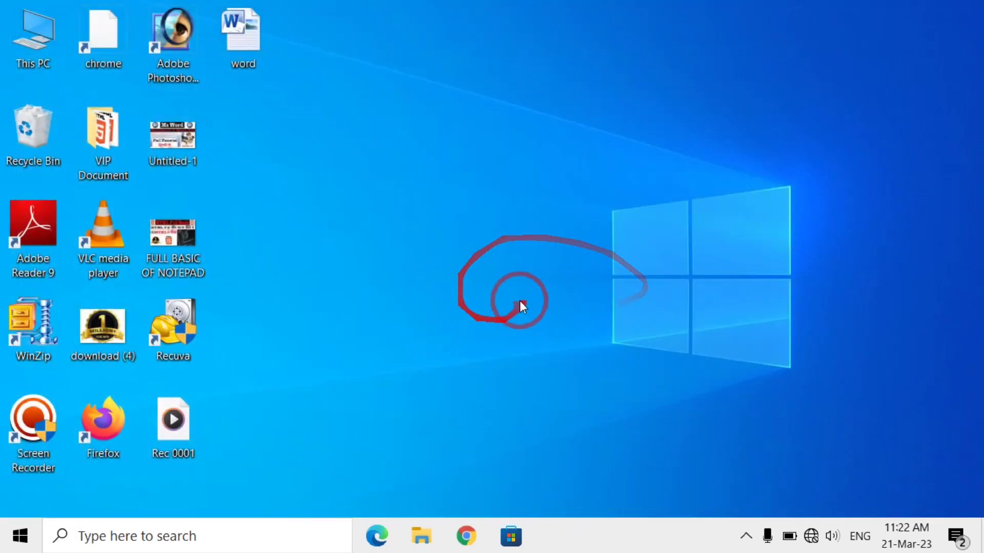
Launch winword from the Run box and fill the blank page with =rand() sample text
{"action": "key", "text": "super+r"}
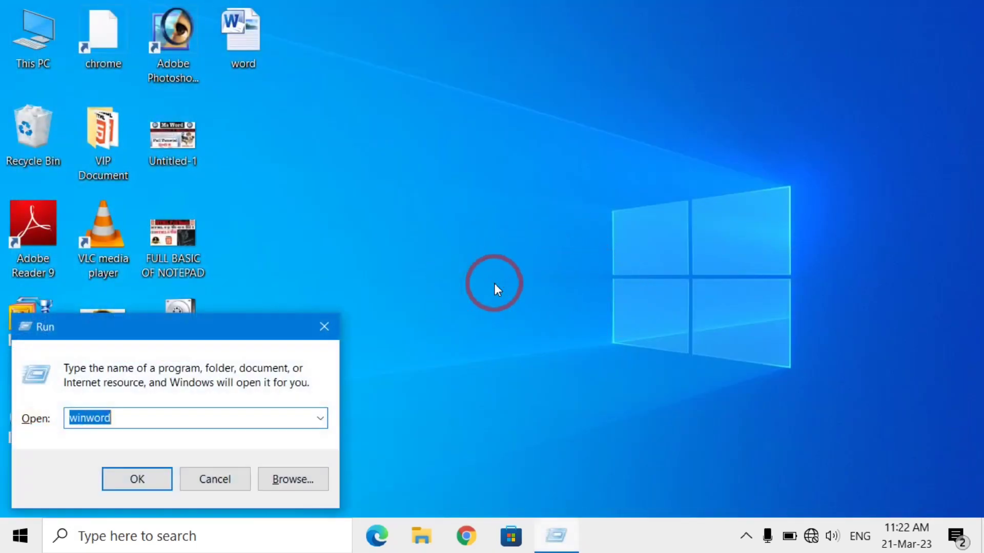
{"action": "key", "text": "Return"}
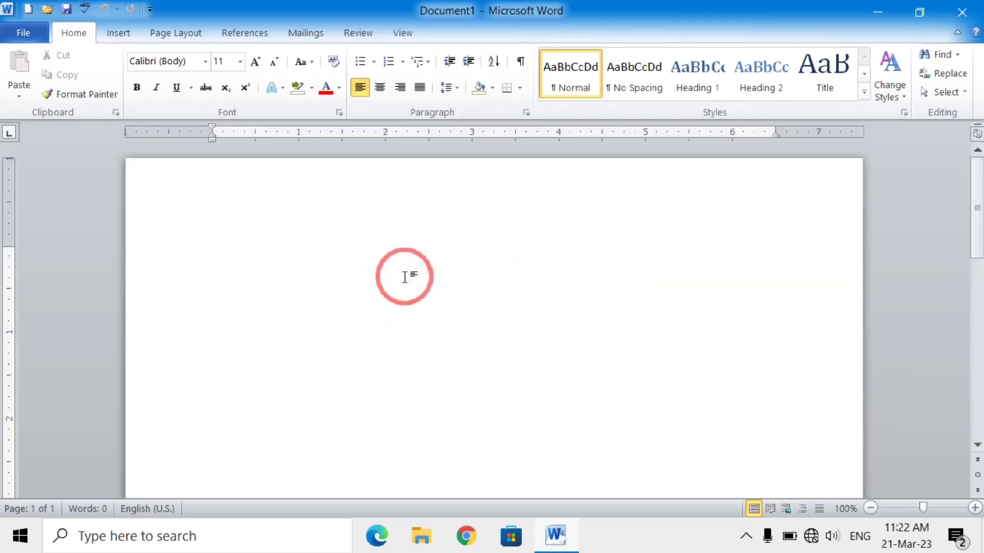
{"action": "type", "text": "=rand"}
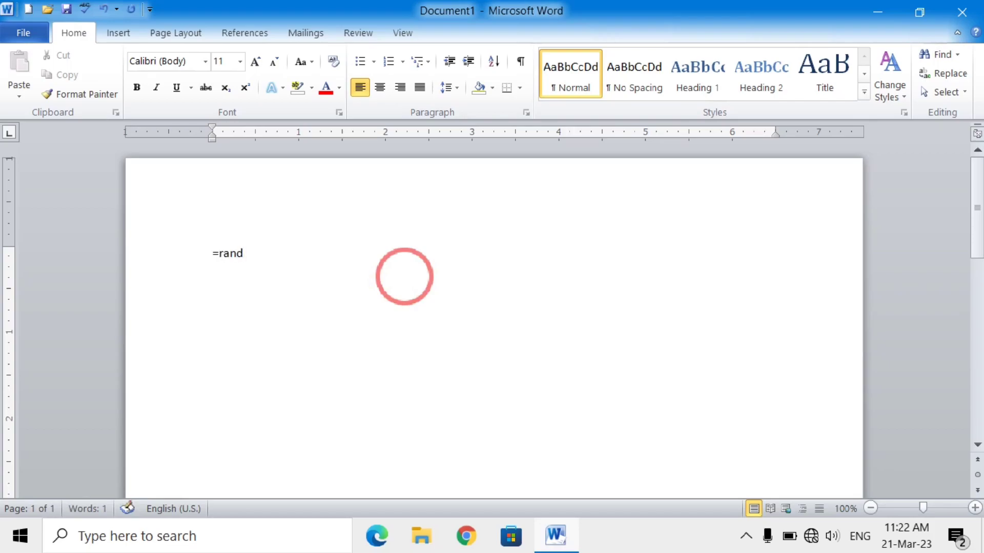
{"action": "type", "text": "()"}
{"action": "key", "text": "Return"}
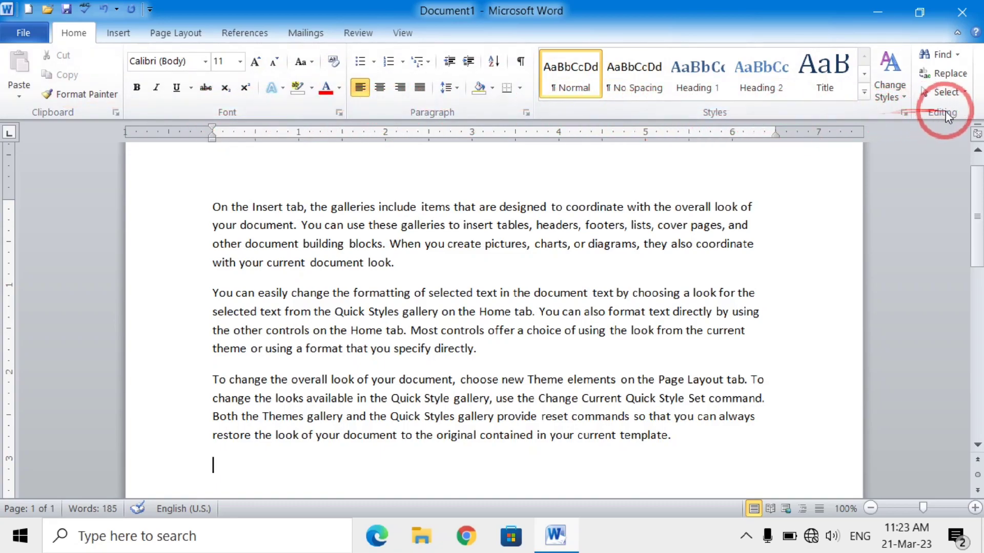
{"action": "left_click", "coordinate": [115, 32]}
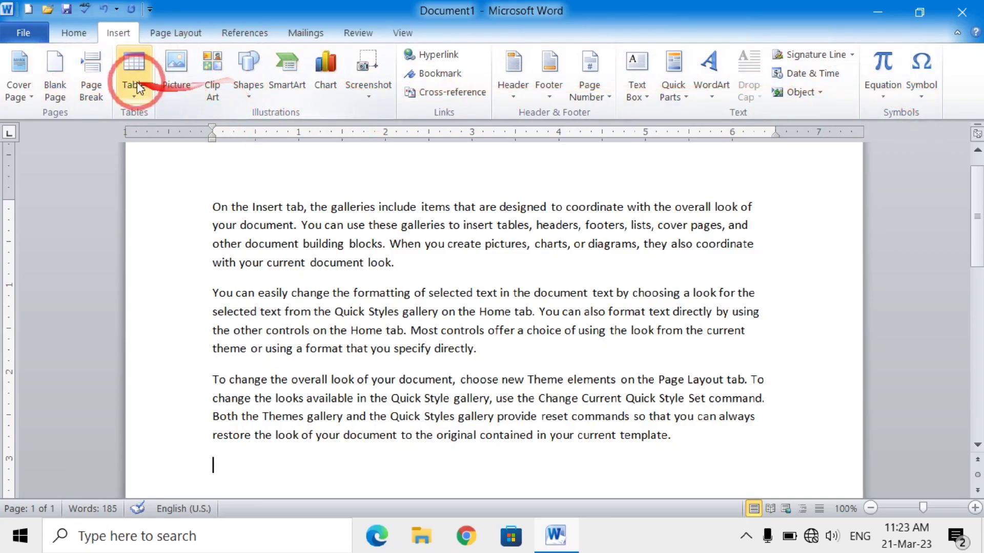
{"action": "left_click", "coordinate": [175, 34]}
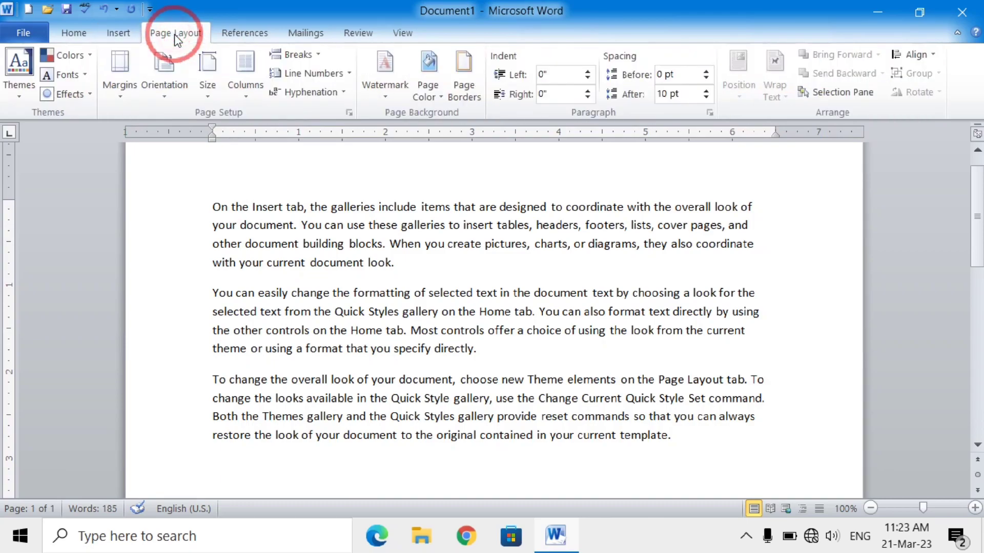
{"action": "left_click", "coordinate": [241, 33]}
{"action": "left_click", "coordinate": [313, 34]}
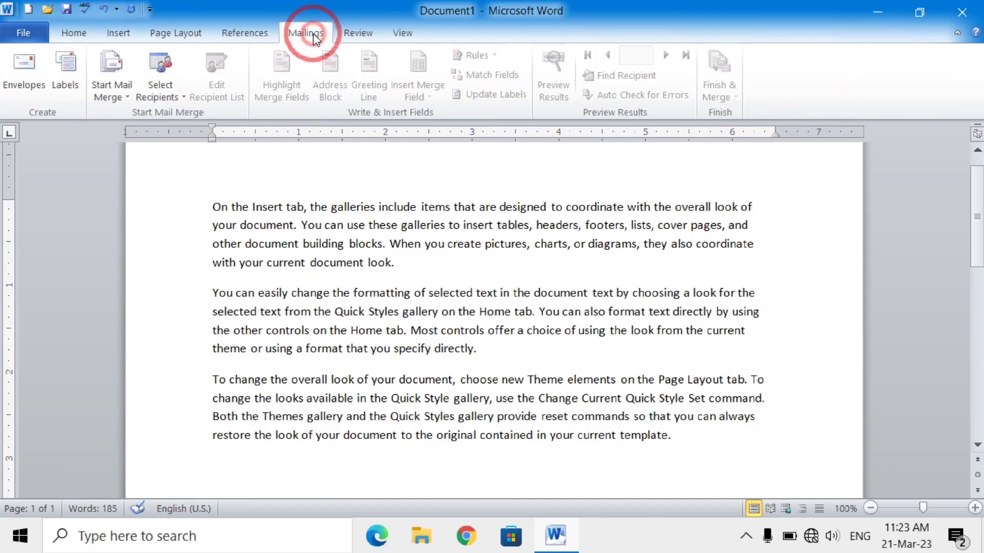
{"action": "left_click", "coordinate": [353, 35]}
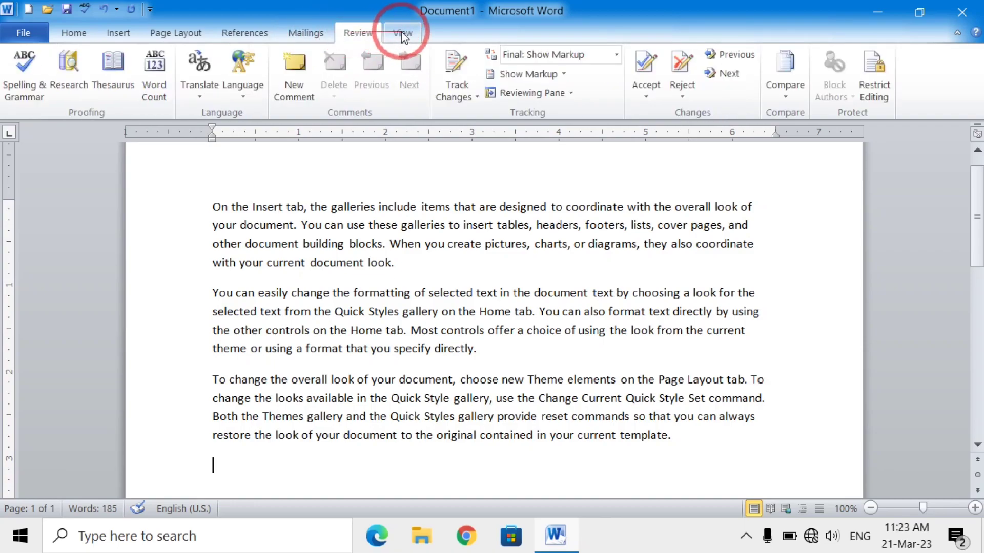
{"action": "left_click", "coordinate": [402, 34]}
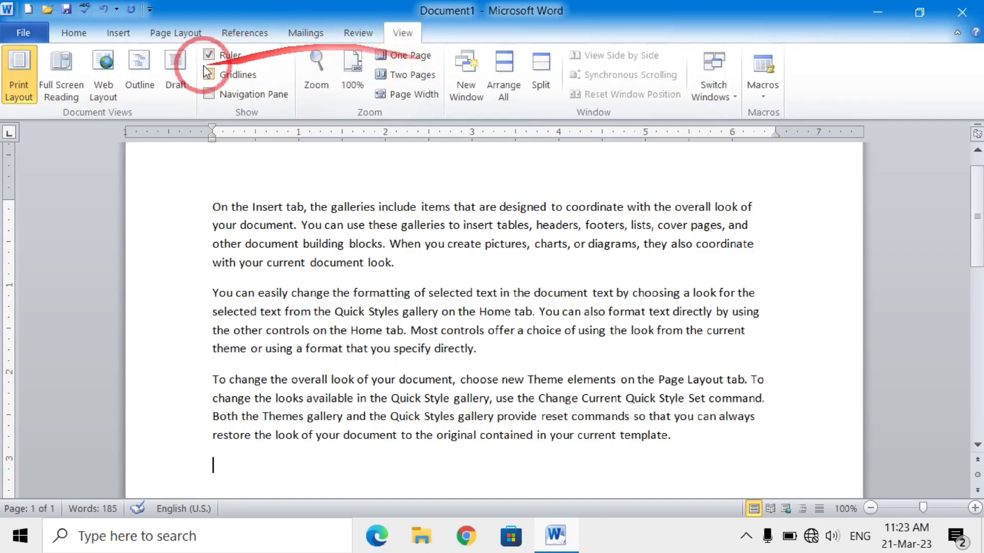
{"action": "left_click", "coordinate": [74, 33]}
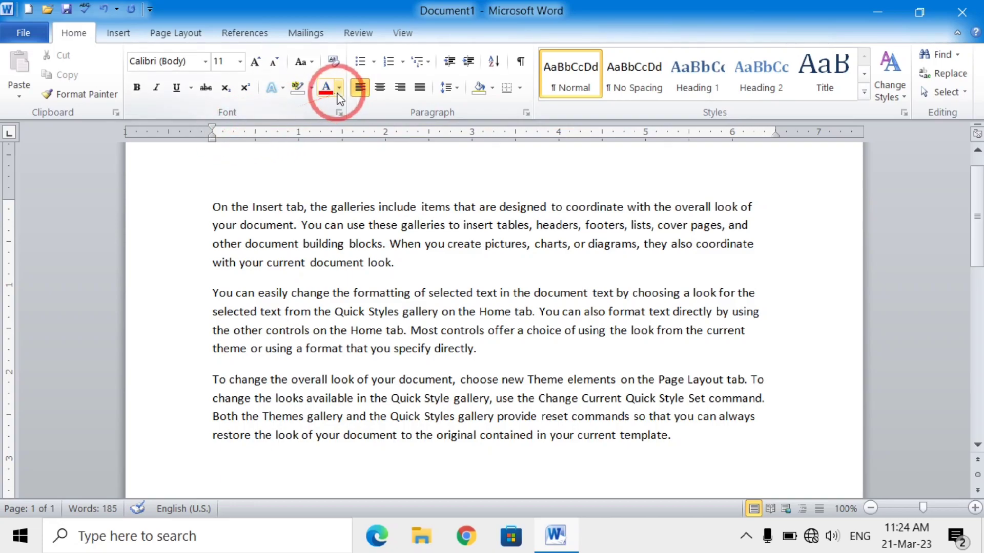
{"action": "left_click", "coordinate": [402, 37]}
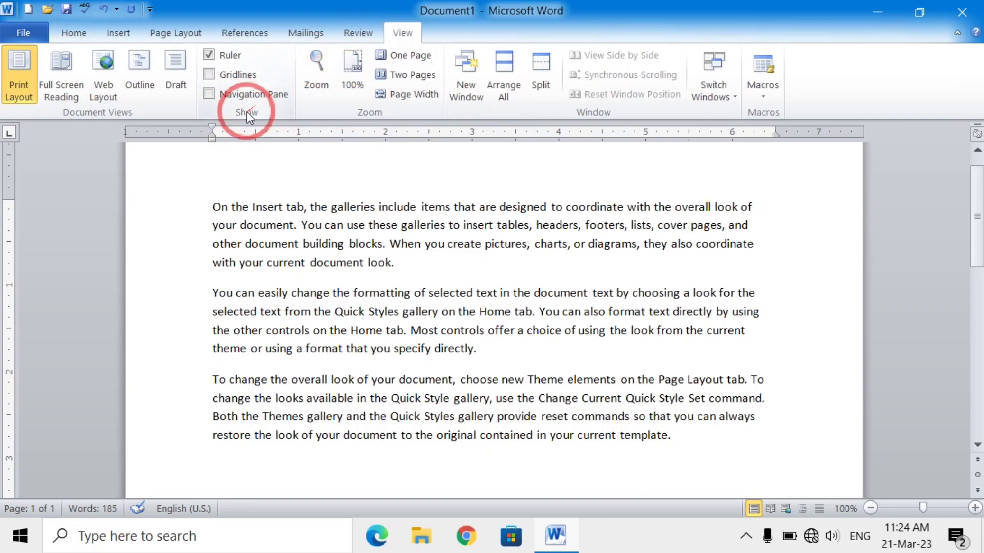
{"action": "left_click", "coordinate": [209, 55]}
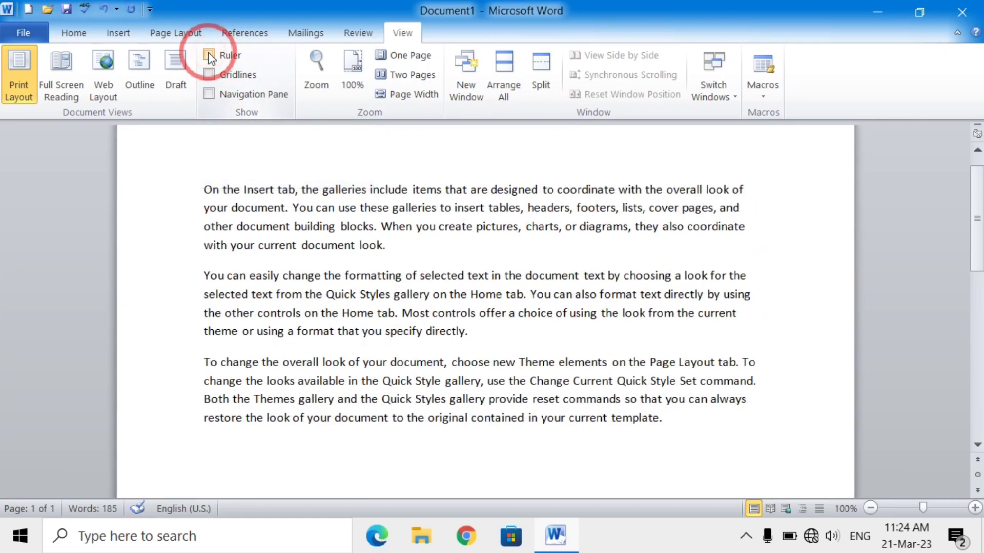
{"action": "left_click", "coordinate": [209, 55]}
{"action": "left_click", "coordinate": [209, 55]}
{"action": "left_click", "coordinate": [209, 55]}
{"action": "left_click", "coordinate": [209, 56]}
{"action": "left_click", "coordinate": [210, 57]}
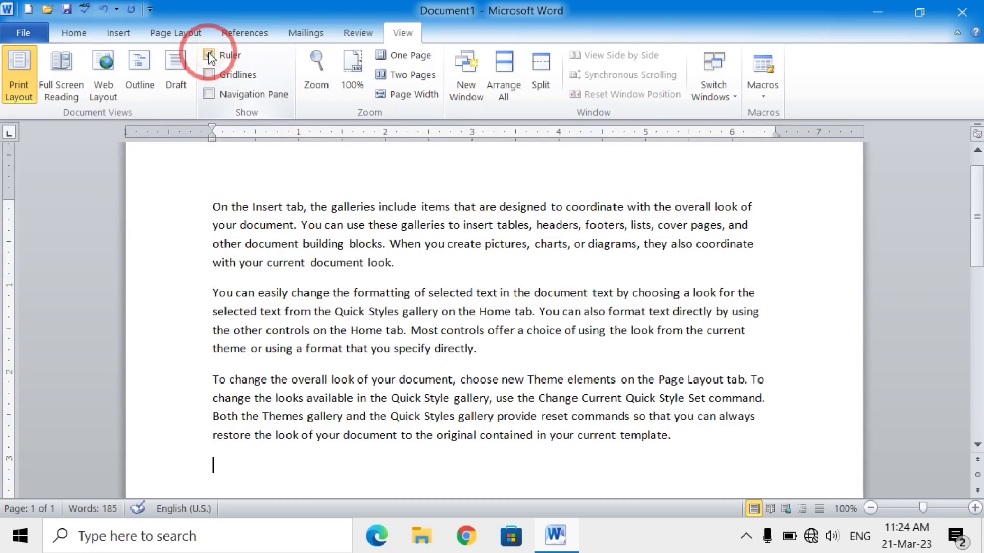
{"action": "left_click", "coordinate": [71, 34]}
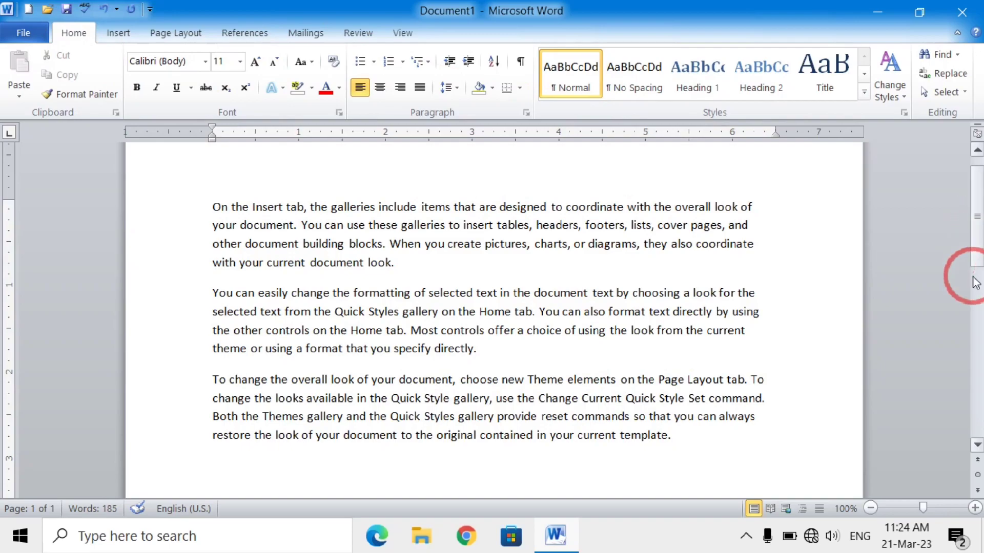
Zoom in, then drag the scrollbars back to the opening paragraphs
{"action": "left_click", "coordinate": [975, 508]}
{"action": "left_click", "coordinate": [975, 508]}
{"action": "left_click", "coordinate": [975, 508]}
{"action": "left_click", "coordinate": [974, 508]}
{"action": "left_click", "coordinate": [975, 508]}
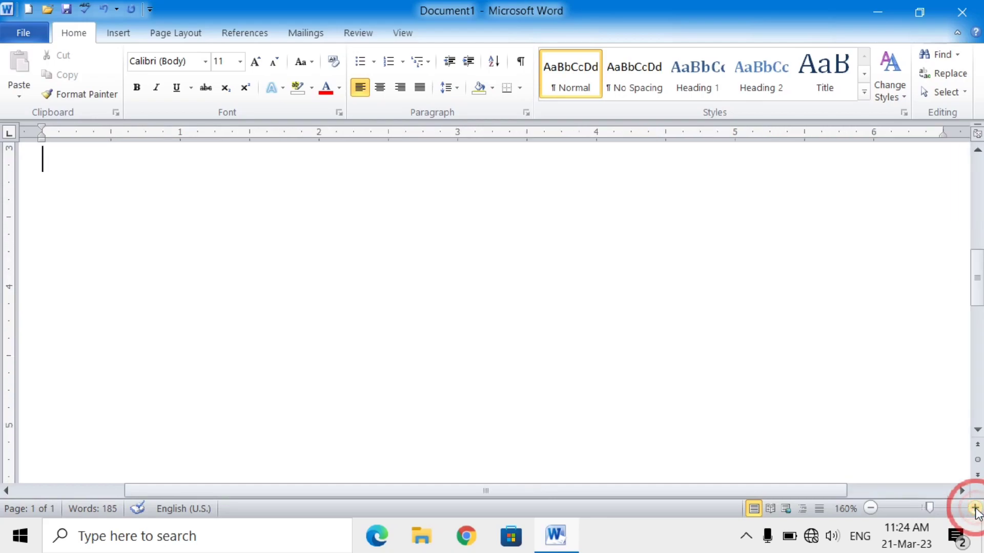
{"action": "left_click", "coordinate": [975, 508]}
{"action": "left_click", "coordinate": [975, 508]}
{"action": "left_click", "coordinate": [975, 508]}
{"action": "left_click", "coordinate": [975, 507]}
{"action": "left_click", "coordinate": [975, 507]}
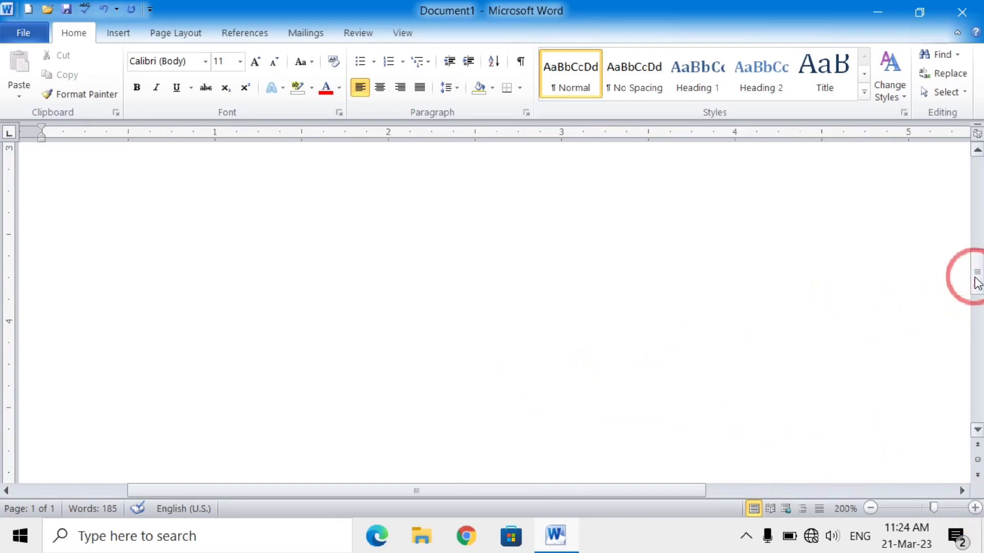
{"action": "left_click_drag", "start_coordinate": [977, 282], "coordinate": [976, 286]}
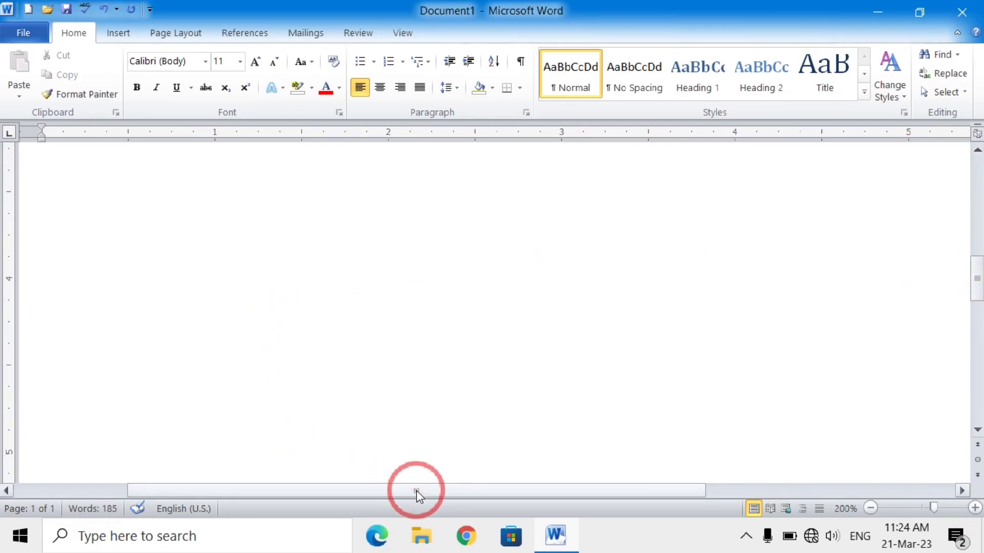
{"action": "mouse_move", "coordinate": [416, 490]}
{"action": "left_mouse_down"}
{"action": "mouse_move", "coordinate": [663, 475]}
{"action": "mouse_move", "coordinate": [243, 484]}
{"action": "mouse_move", "coordinate": [325, 476]}
{"action": "mouse_move", "coordinate": [402, 496]}
{"action": "left_mouse_up"}
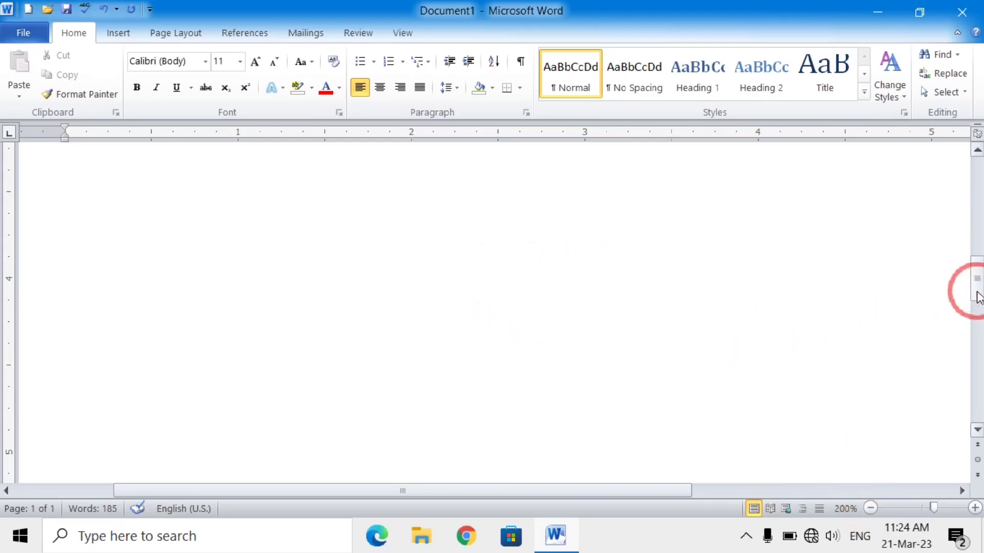
{"action": "left_click_drag", "start_coordinate": [979, 296], "coordinate": [979, 215]}
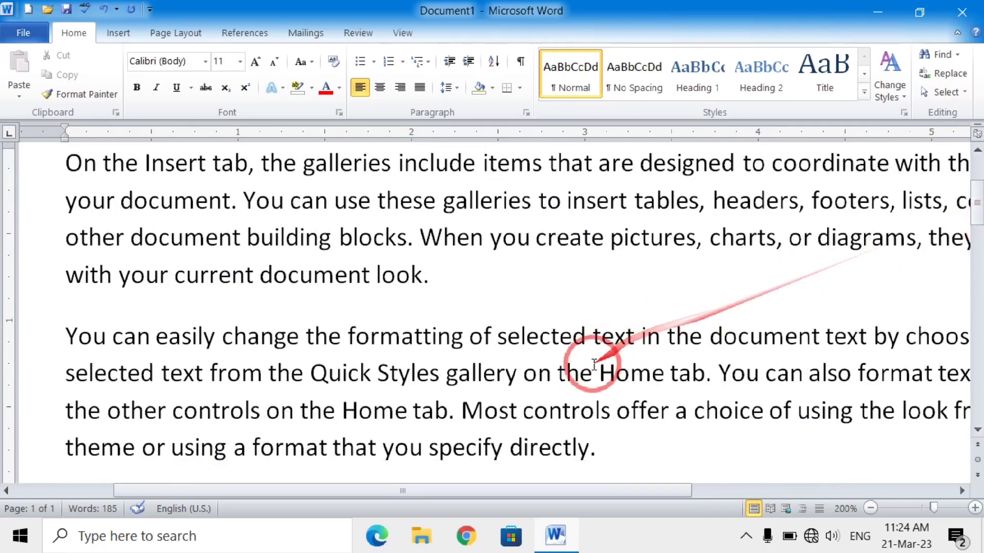
{"action": "mouse_move", "coordinate": [404, 490]}
{"action": "left_mouse_down"}
{"action": "mouse_move", "coordinate": [559, 464]}
{"action": "mouse_move", "coordinate": [407, 489]}
{"action": "left_mouse_up"}
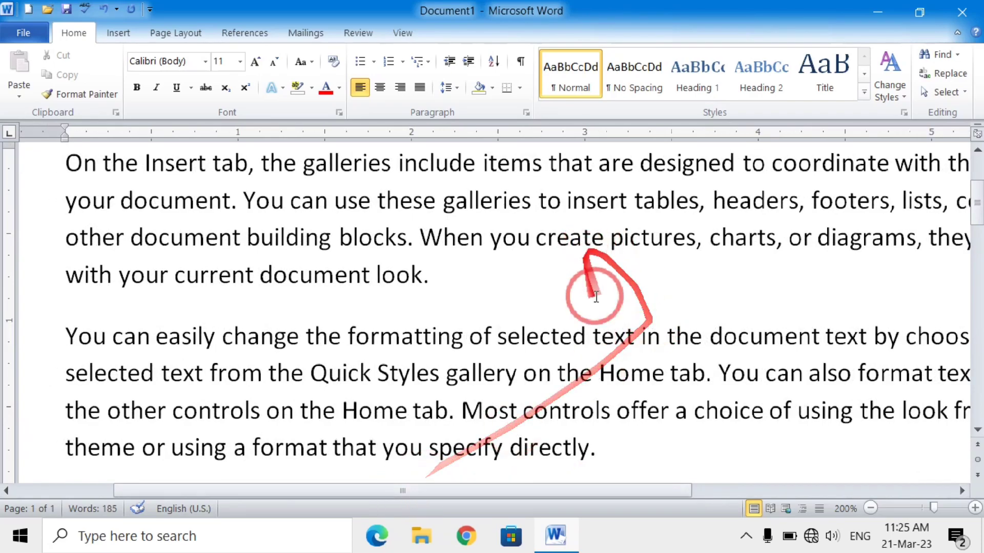
Zoom out four steps to 160% so whole lines are readable
{"action": "left_click", "coordinate": [871, 509]}
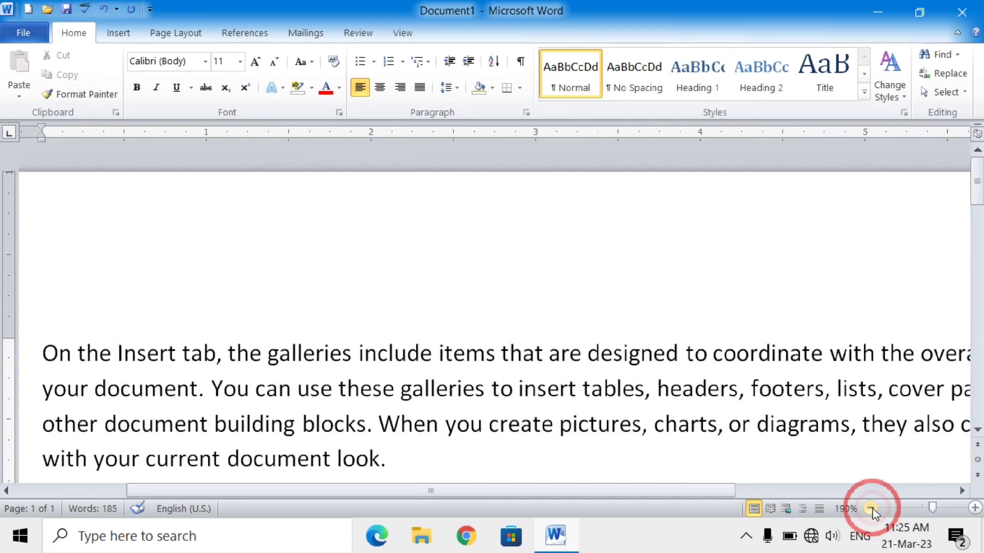
{"action": "left_click", "coordinate": [870, 509]}
{"action": "left_click", "coordinate": [871, 508]}
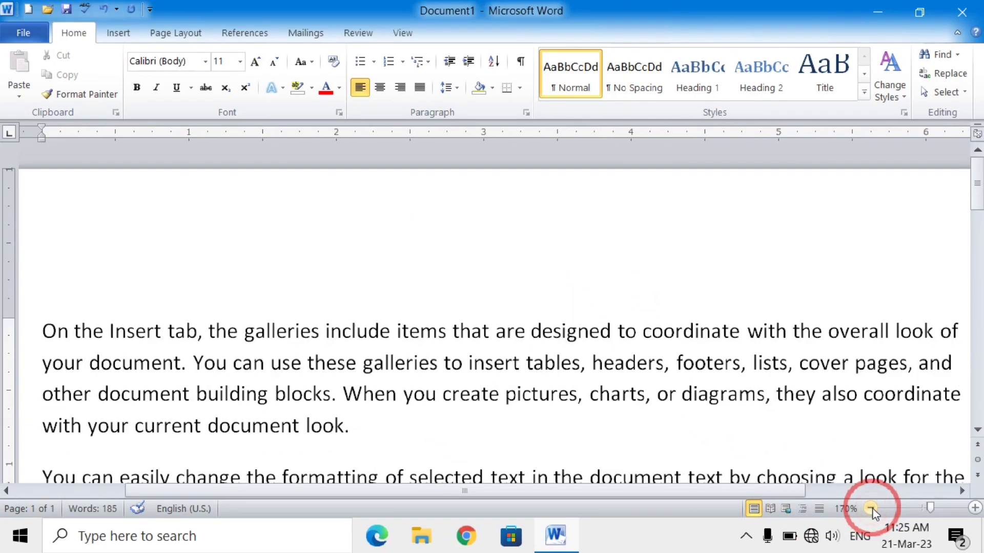
{"action": "left_click", "coordinate": [871, 509]}
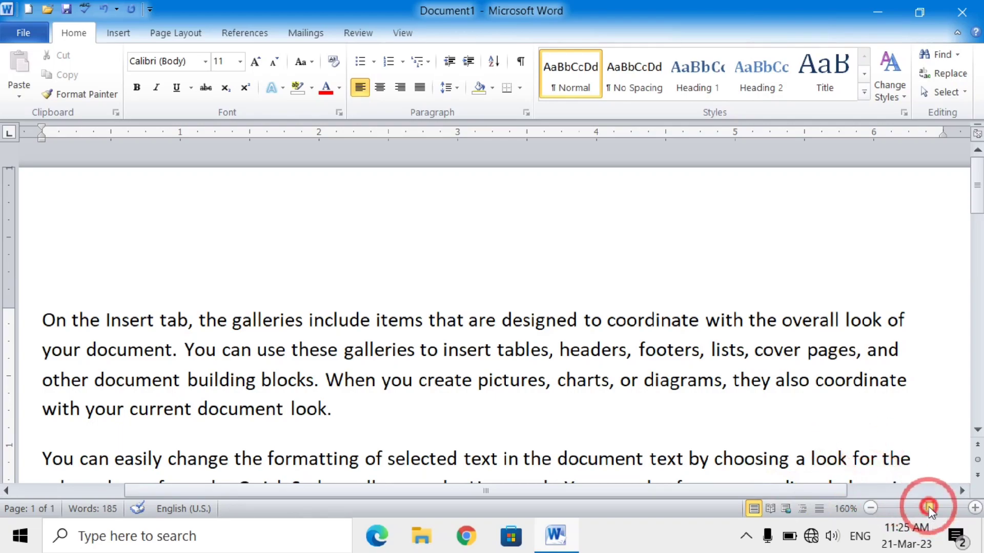
Add blank lines below the last paragraph and type filler 'rtyrtytryrtyrtyr' on page 2
{"action": "left_click_drag", "start_coordinate": [929, 506], "coordinate": [909, 509]}
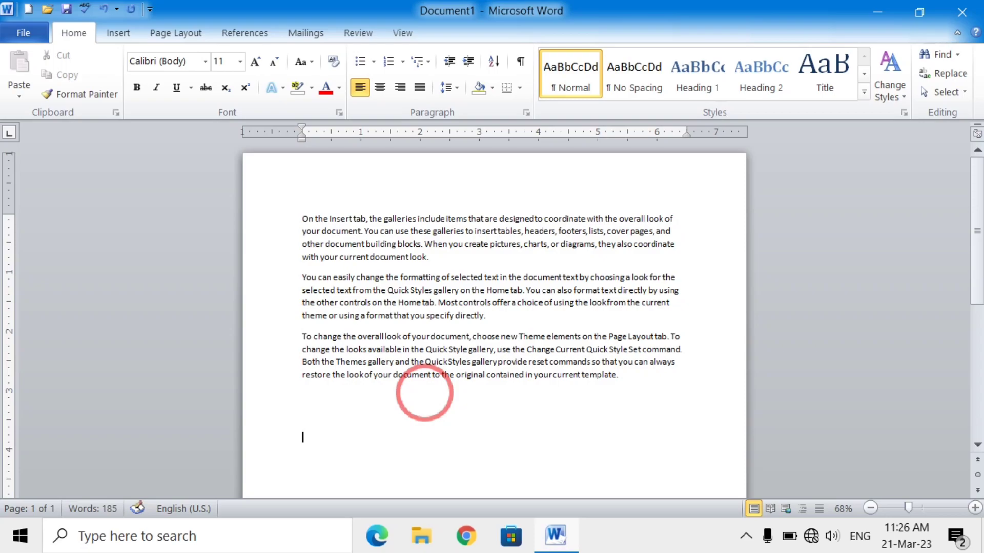
{"action": "key", "text": "Return"}
{"action": "key", "text": "Return"}
{"action": "key", "text": "Return"}
{"action": "key", "text": "Return"}
{"action": "key", "text": "Return"}
{"action": "key", "text": "Return"}
{"action": "key", "text": "Return"}
{"action": "key", "text": "Return"}
{"action": "key", "text": "Return"}
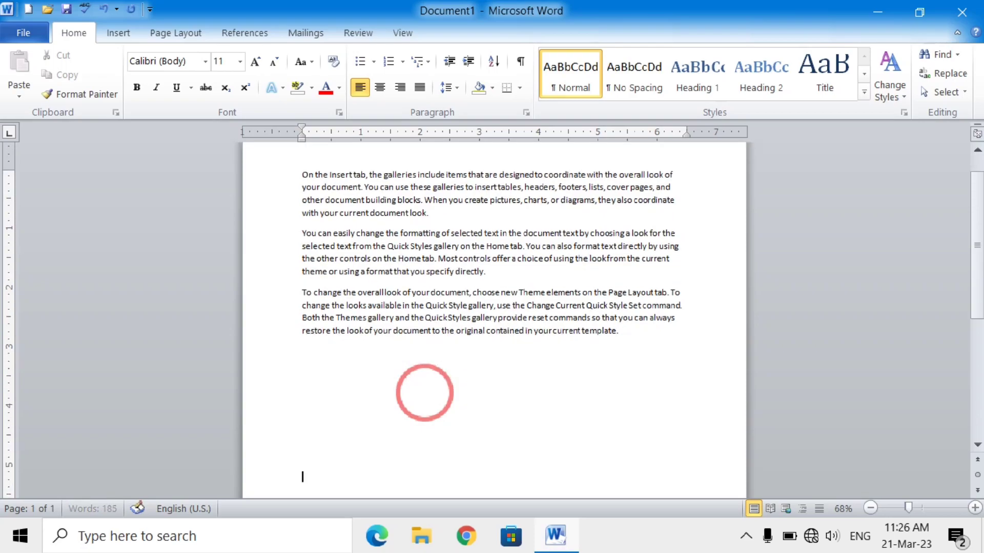
{"action": "scroll", "coordinate": [424, 393], "scroll_direction": "down", "scroll_amount": 5}
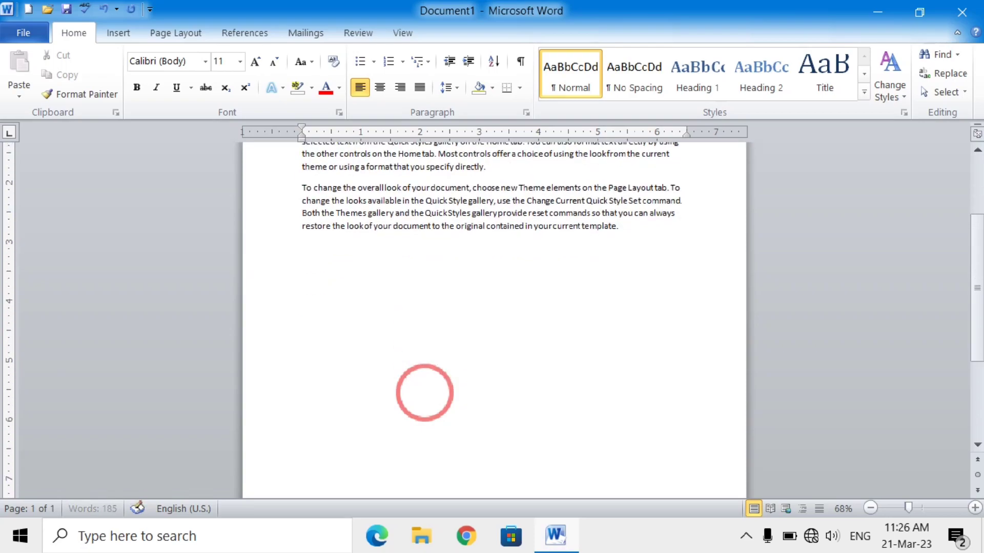
{"action": "key", "text": "Return"}
{"action": "key", "text": "Return"}
{"action": "key", "text": "Return"}
{"action": "key", "text": "Return"}
{"action": "key", "text": "Return"}
{"action": "key", "text": "Return"}
{"action": "key", "text": "Return"}
{"action": "key", "text": "Return"}
{"action": "key", "text": "Return"}
{"action": "key", "text": "Return"}
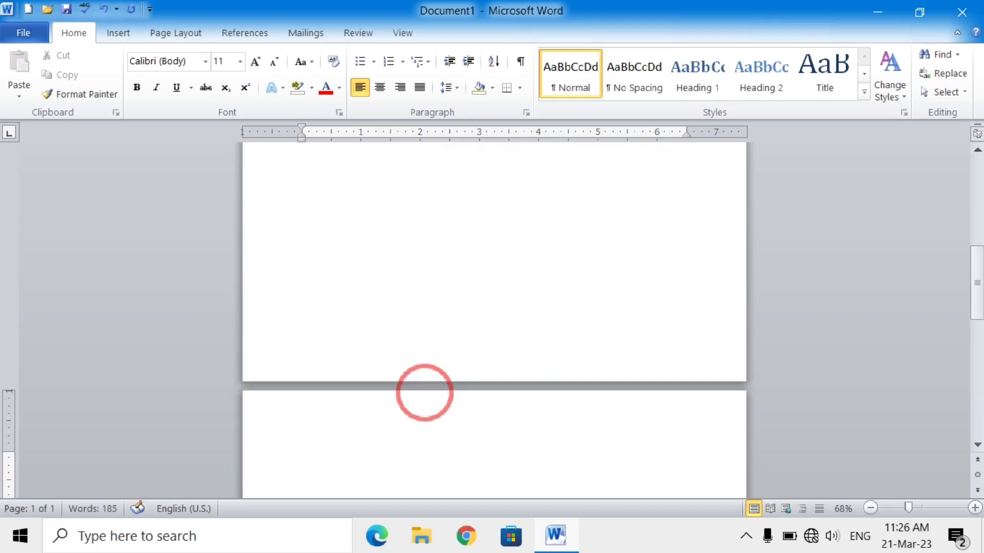
{"action": "type", "text": "rtyrtytryrtyrtyr"}
Add more blank lines and type 'rt' to start a third page
{"action": "key", "text": "Return"}
{"action": "key", "text": "Return"}
{"action": "key", "text": "Return"}
{"action": "key", "text": "Return"}
{"action": "key", "text": "Return"}
{"action": "key", "text": "Return"}
{"action": "key", "text": "Return"}
{"action": "key", "text": "Return"}
{"action": "key", "text": "Return"}
{"action": "key", "text": "Return"}
{"action": "key", "text": "Return"}
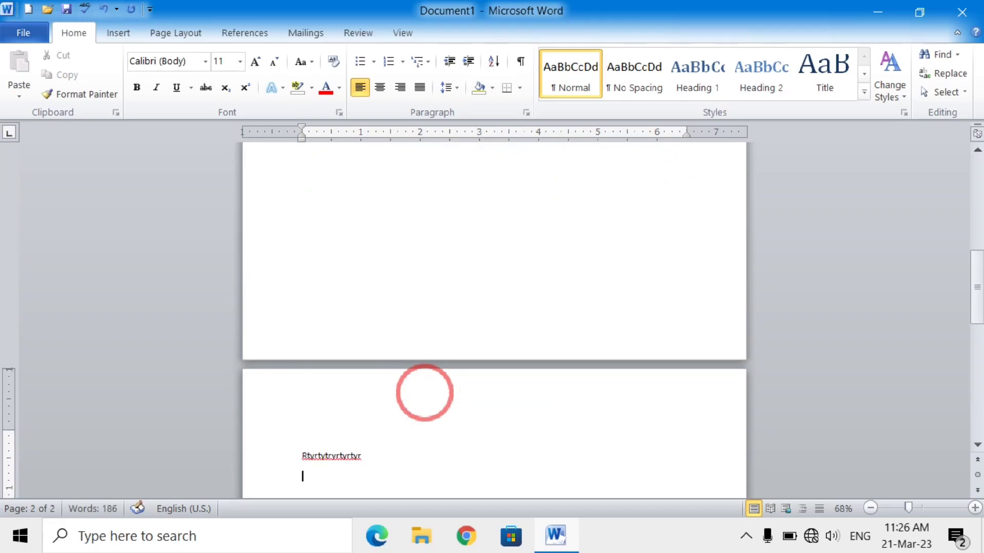
{"action": "scroll", "coordinate": [424, 393], "scroll_direction": "down", "scroll_amount": 5}
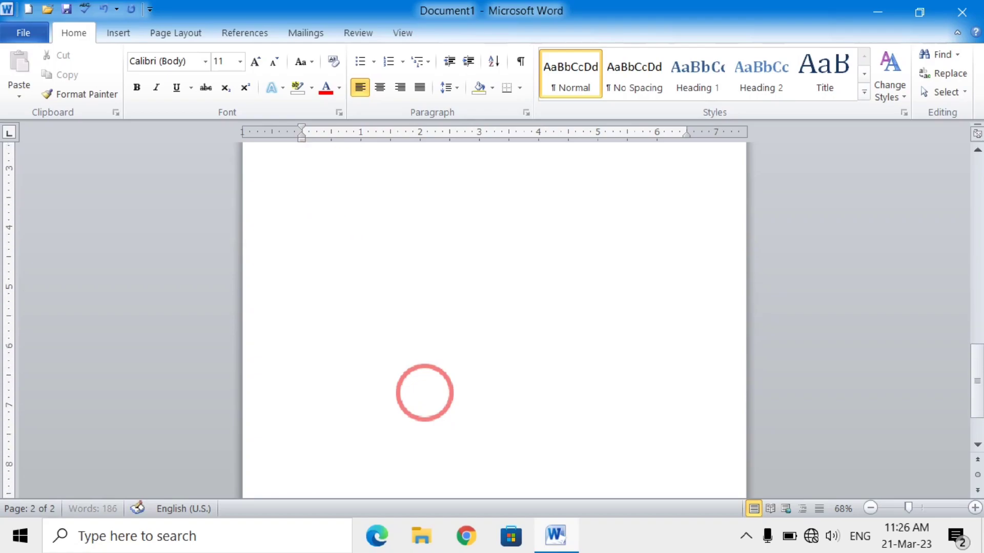
{"action": "key", "text": "Return"}
{"action": "type", "text": "rtyrtyrtyrtyrtyt"}
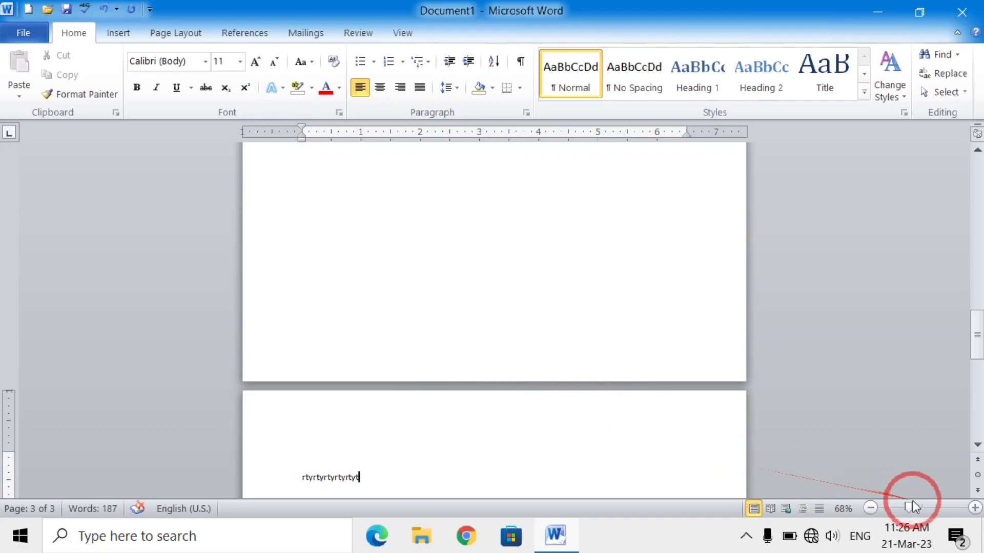
Zoom out and step from page 1 to page 3 and back with Previous/Next Page
{"action": "left_click_drag", "start_coordinate": [911, 508], "coordinate": [895, 509]}
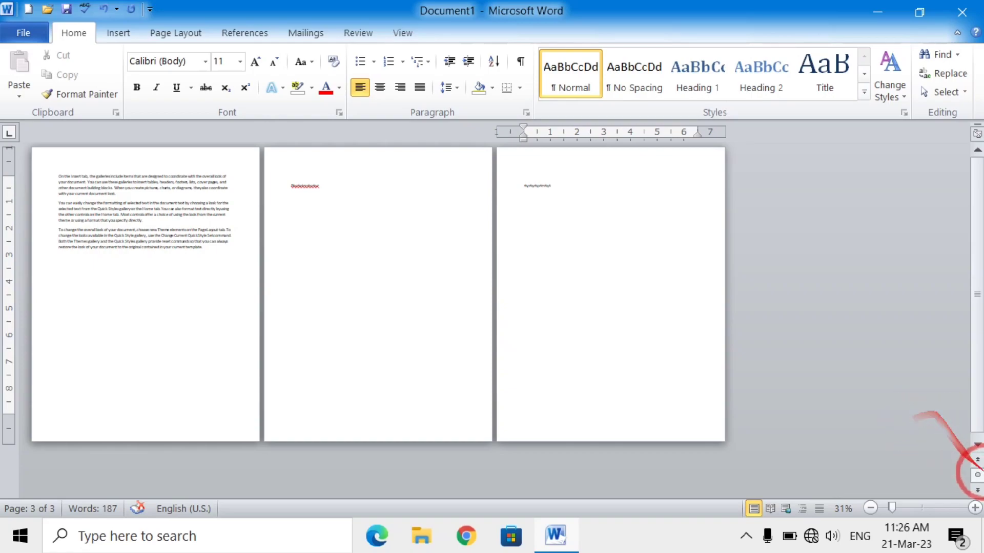
{"action": "left_click", "coordinate": [977, 462]}
{"action": "left_click", "coordinate": [977, 462]}
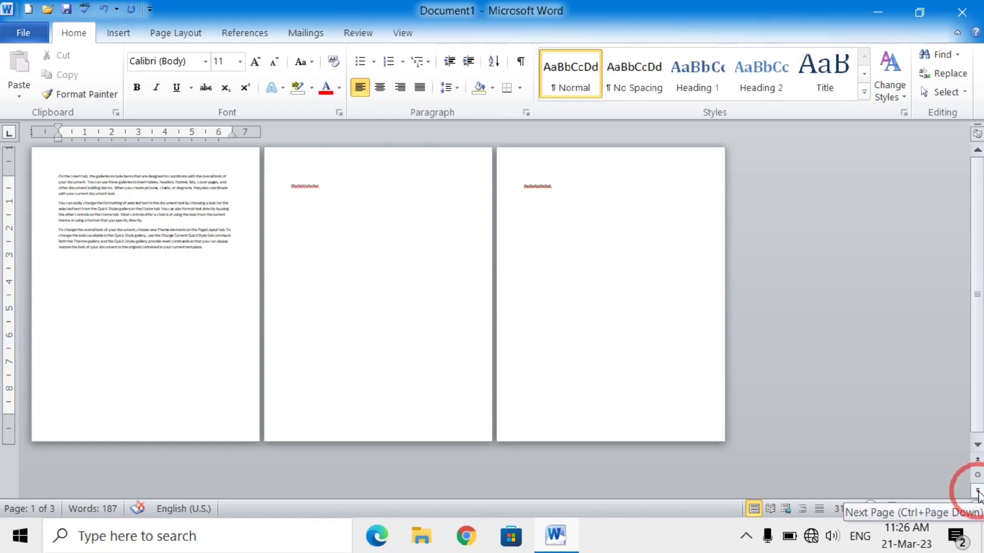
{"action": "left_click", "coordinate": [977, 492]}
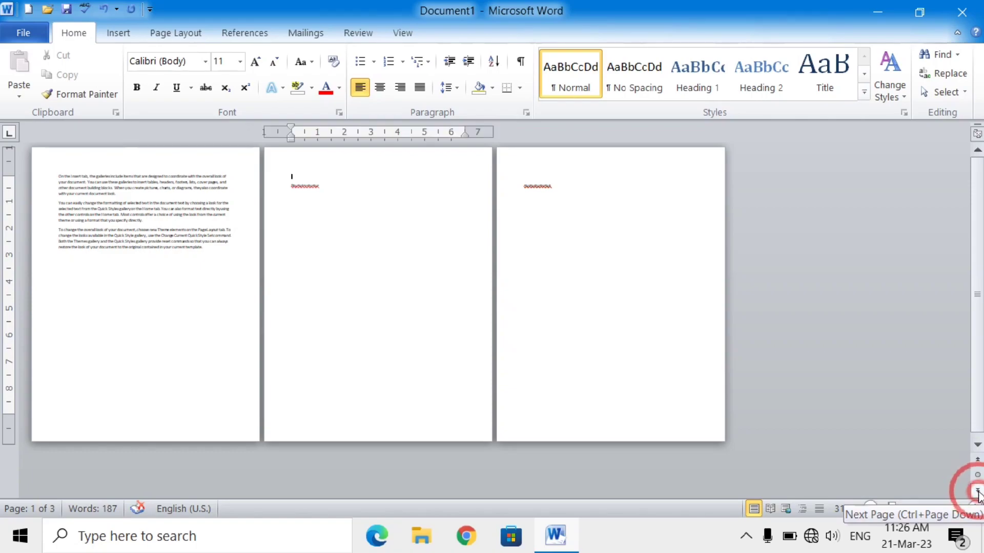
{"action": "left_click", "coordinate": [977, 492]}
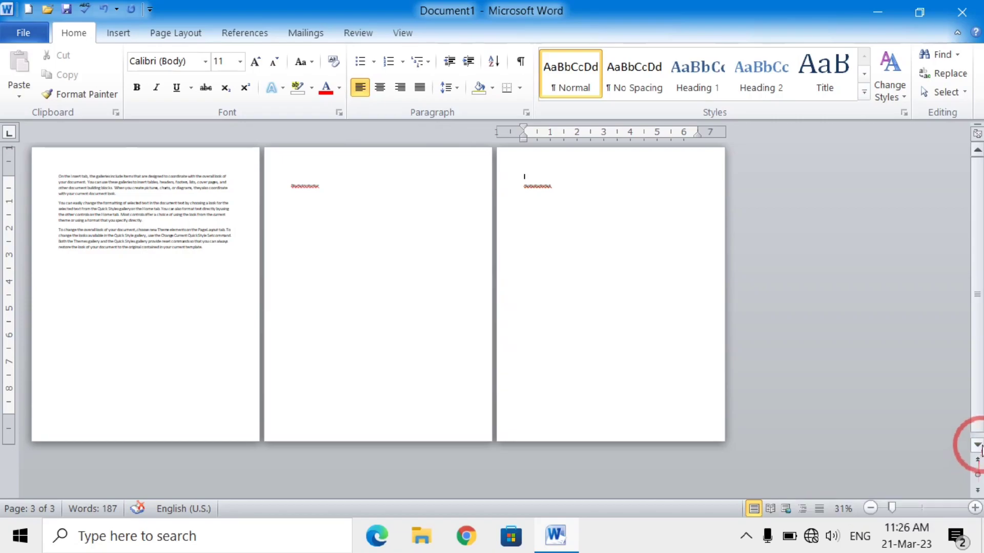
{"action": "left_click", "coordinate": [977, 461]}
{"action": "left_click", "coordinate": [977, 461]}
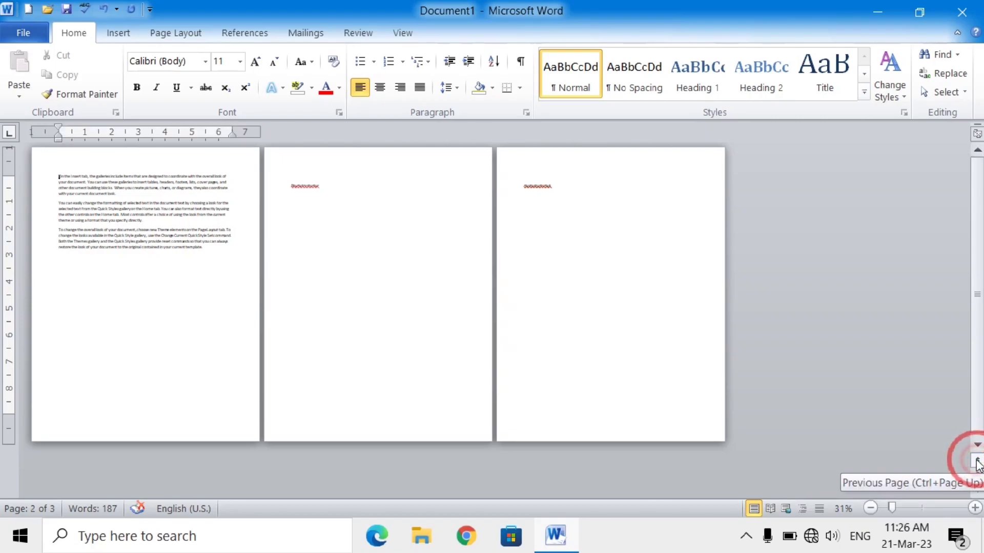
Zoom back to about 99% and select 'create pictures' in the first paragraph
{"action": "left_click", "coordinate": [916, 510]}
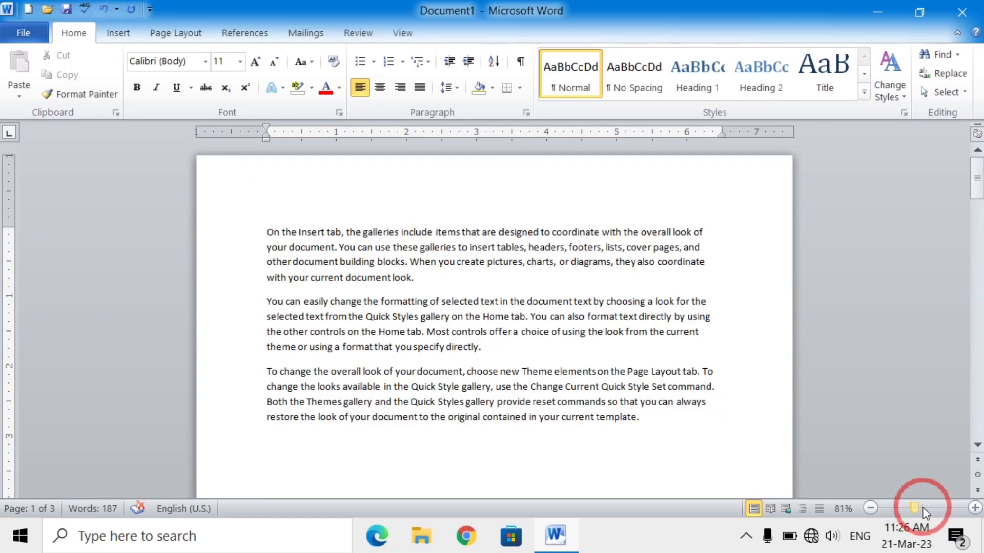
{"action": "left_click", "coordinate": [924, 510]}
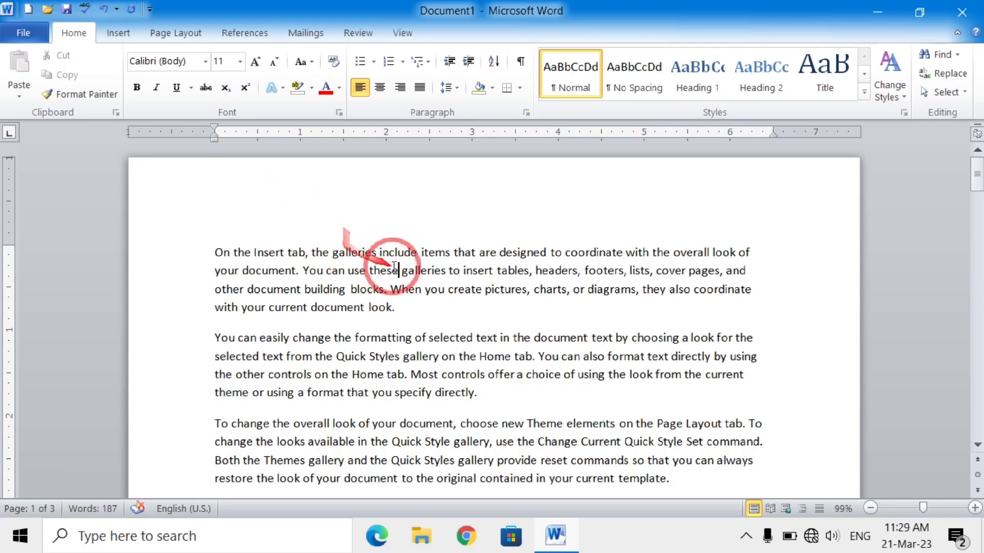
{"action": "left_click", "coordinate": [445, 289]}
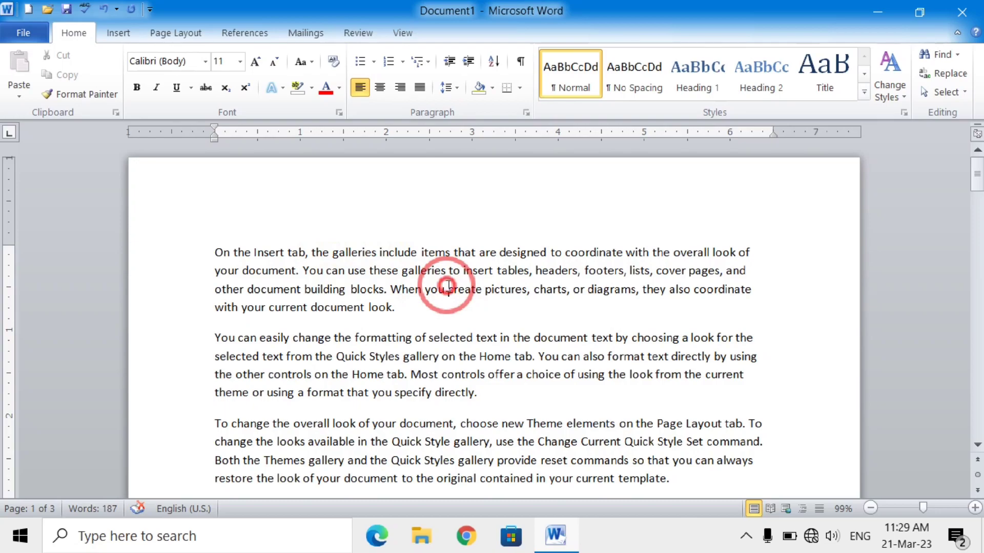
{"action": "mouse_move", "coordinate": [447, 288]}
{"action": "left_mouse_down"}
{"action": "mouse_move", "coordinate": [323, 286]}
{"action": "mouse_move", "coordinate": [582, 299]}
{"action": "mouse_move", "coordinate": [321, 282]}
{"action": "mouse_move", "coordinate": [413, 252]}
{"action": "mouse_move", "coordinate": [382, 251]}
{"action": "mouse_move", "coordinate": [445, 321]}
{"action": "mouse_move", "coordinate": [445, 347]}
{"action": "mouse_move", "coordinate": [394, 290]}
{"action": "mouse_move", "coordinate": [430, 263]}
{"action": "mouse_move", "coordinate": [496, 336]}
{"action": "mouse_move", "coordinate": [431, 286]}
{"action": "mouse_move", "coordinate": [460, 299]}
{"action": "left_mouse_up"}
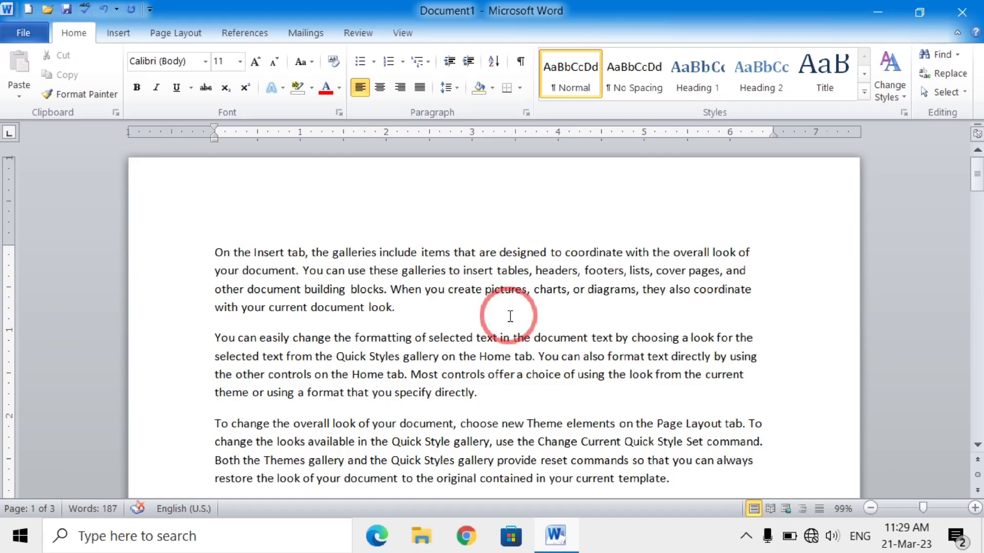
Extend the selection word by word with Ctrl+Shift+Arrow back to 'your document.'
{"action": "key", "text": "shift+Left"}
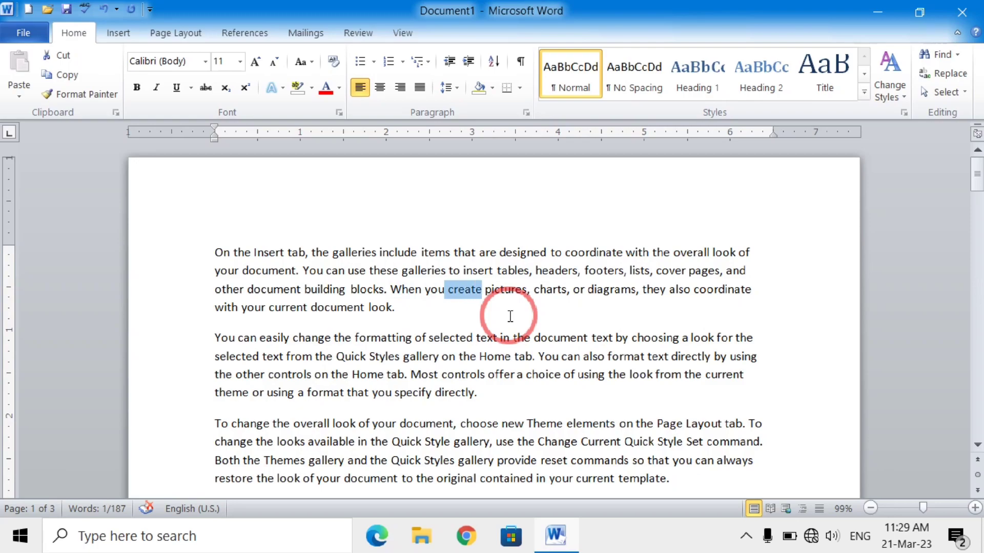
{"action": "key", "text": "Left"}
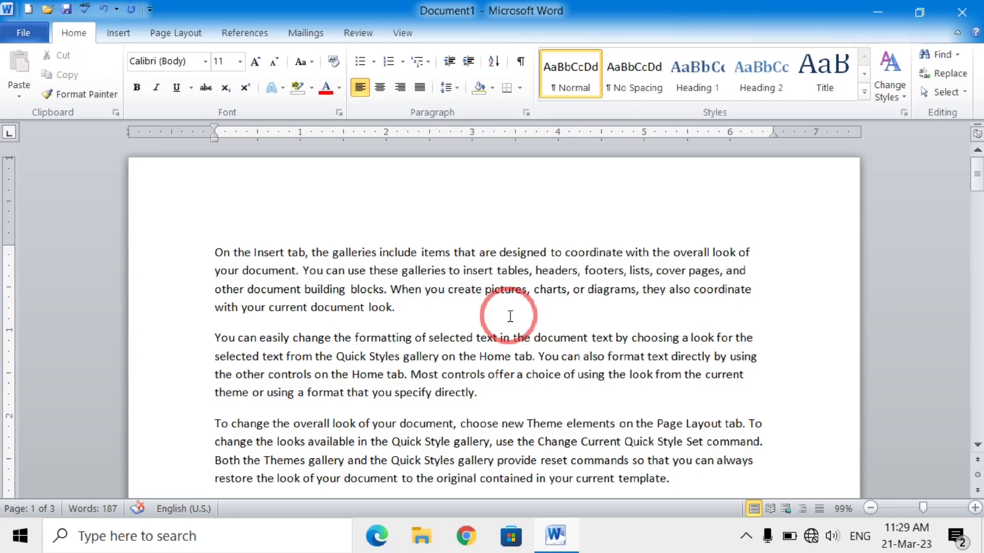
{"action": "key", "text": "ctrl+shift+Right"}
{"action": "key", "text": "ctrl+shift+Right"}
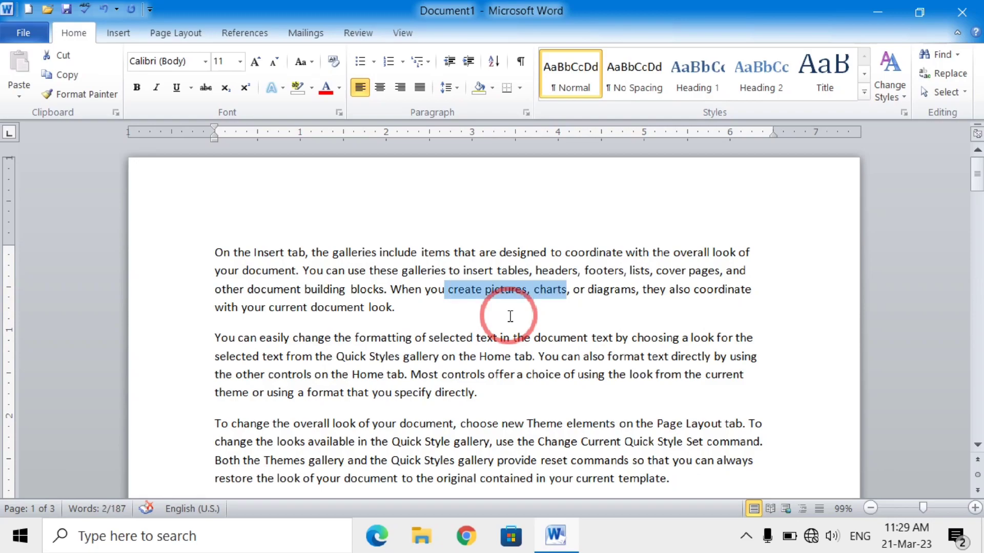
{"action": "key", "text": "ctrl+shift+Right"}
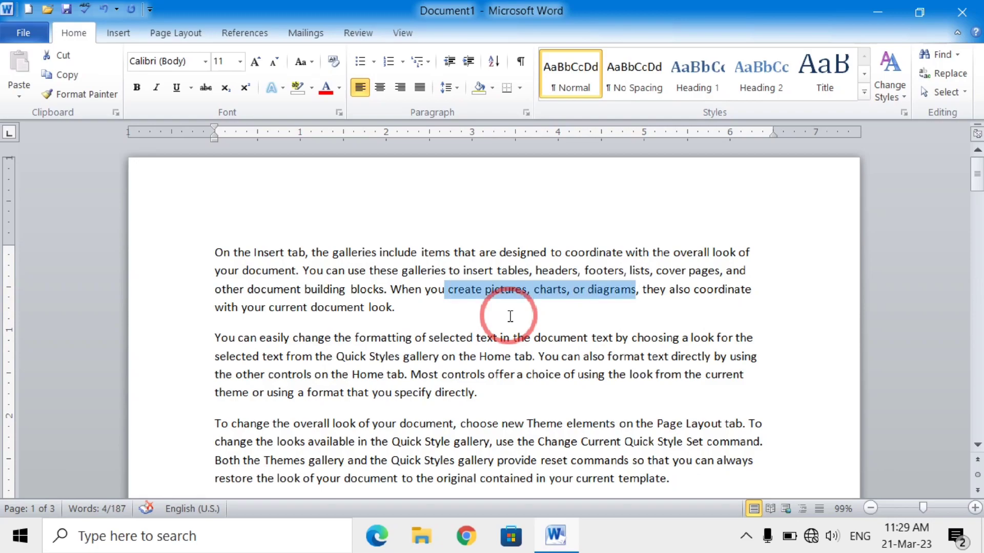
{"action": "key", "text": "ctrl+shift+Left"}
{"action": "key", "text": "ctrl+shift+Left"}
{"action": "key", "text": "ctrl+shift+Left"}
{"action": "key", "text": "ctrl+shift+Left"}
{"action": "key", "text": "ctrl+shift+Left"}
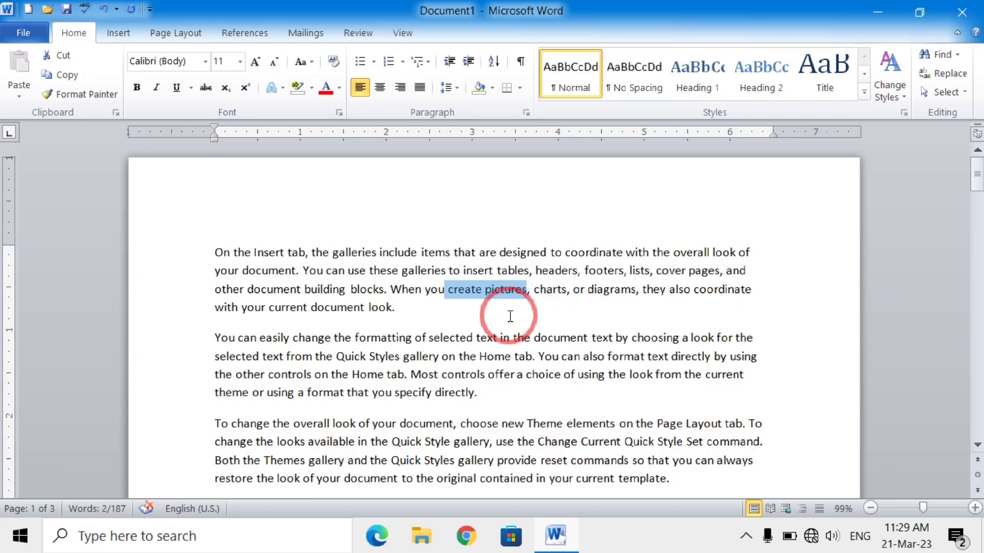
{"action": "key", "text": "ctrl+shift+Left"}
{"action": "key", "text": "ctrl+shift+Left"}
{"action": "key", "text": "ctrl+shift+Left"}
{"action": "key", "text": "ctrl+shift+Left"}
{"action": "key", "text": "ctrl+shift+Left"}
{"action": "key", "text": "ctrl+shift+Left"}
{"action": "key", "text": "ctrl+shift+Left"}
{"action": "key", "text": "ctrl+shift+Left"}
{"action": "key", "text": "ctrl+shift+Left"}
{"action": "key", "text": "ctrl+shift+Left"}
{"action": "key", "text": "ctrl+shift+Left"}
{"action": "key", "text": "ctrl+shift+Left"}
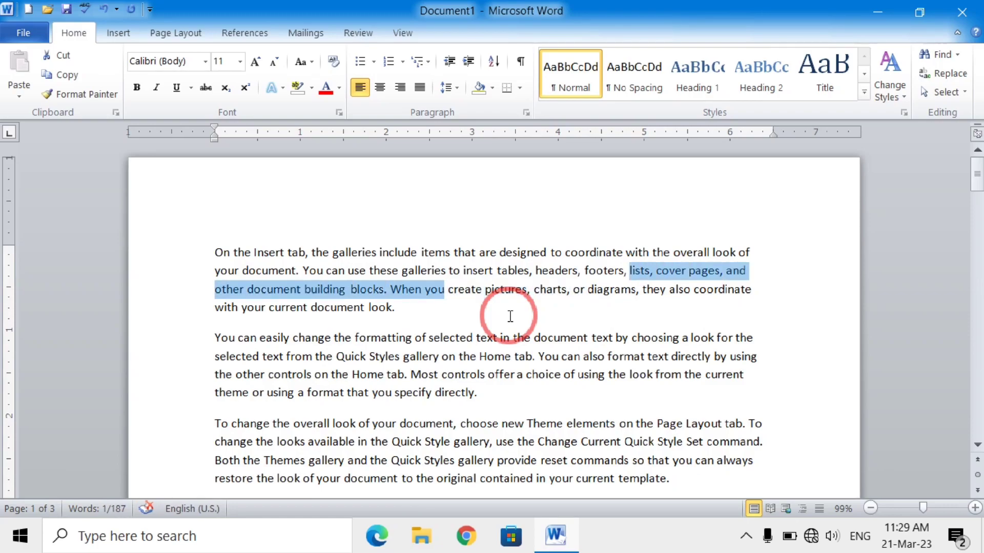
{"action": "key", "text": "ctrl+shift+Left"}
{"action": "key", "text": "ctrl+shift+Left"}
{"action": "key", "text": "ctrl+shift+Left"}
{"action": "key", "text": "ctrl+shift+Left"}
{"action": "key", "text": "ctrl+shift+Left"}
{"action": "key", "text": "ctrl+shift+Left"}
{"action": "key", "text": "ctrl+shift+Left"}
{"action": "key", "text": "ctrl+shift+Left"}
{"action": "key", "text": "ctrl+shift+Left"}
{"action": "key", "text": "ctrl+shift+Left"}
{"action": "key", "text": "ctrl+shift+Left"}
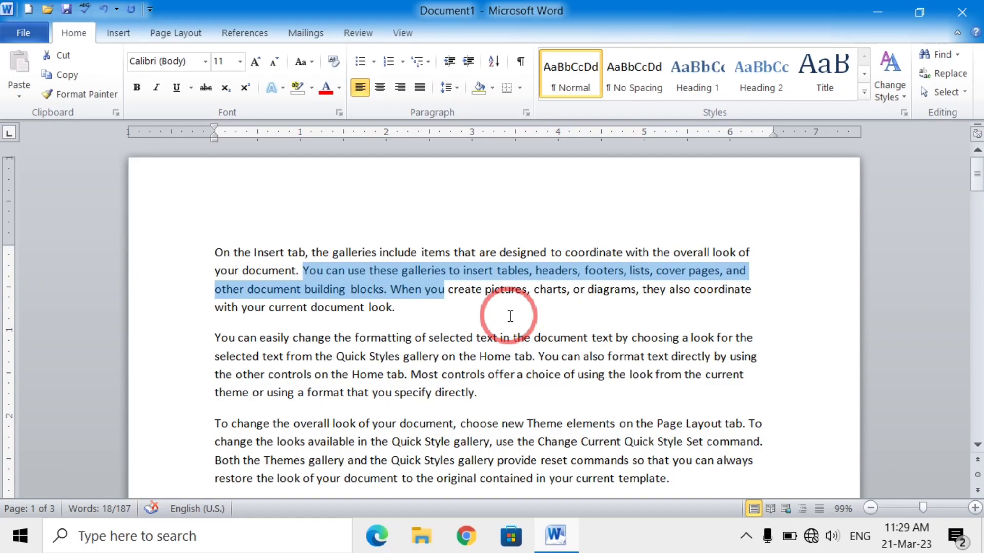
{"action": "key", "text": "ctrl+shift+Left"}
{"action": "key", "text": "ctrl+shift+Left"}
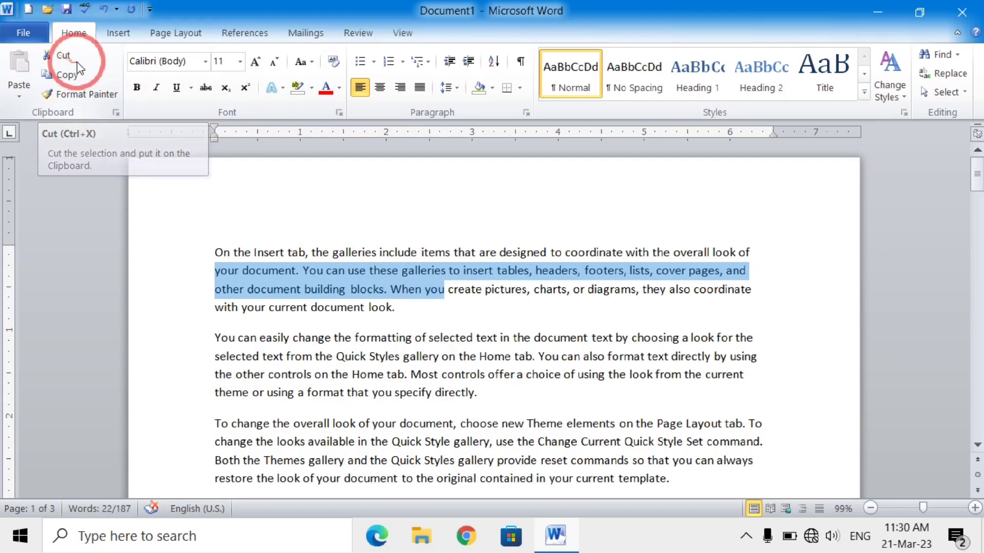
Cut the 'You can use these galleries…' passage, paste it back three times, and select the repeated text
{"action": "left_click", "coordinate": [56, 56]}
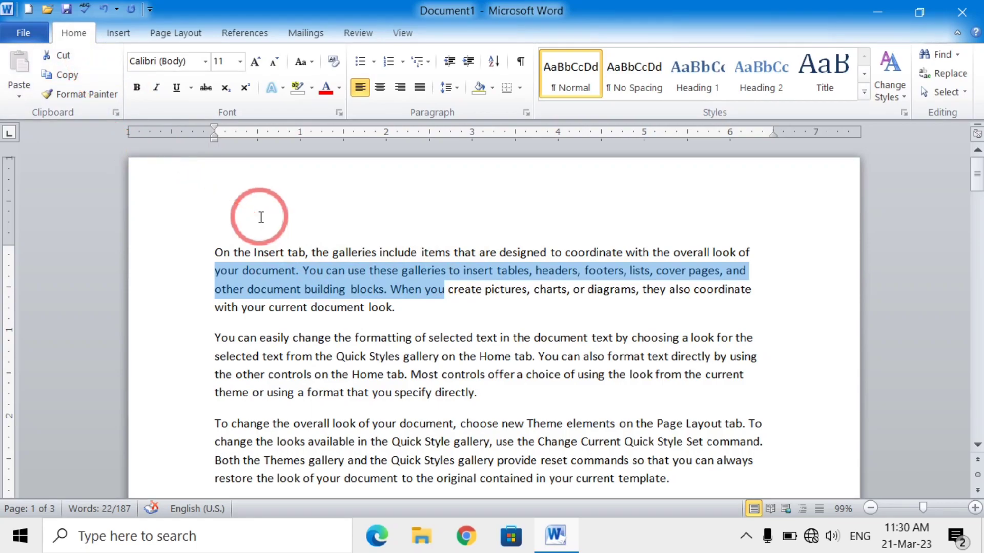
{"action": "key", "text": "ctrl+x"}
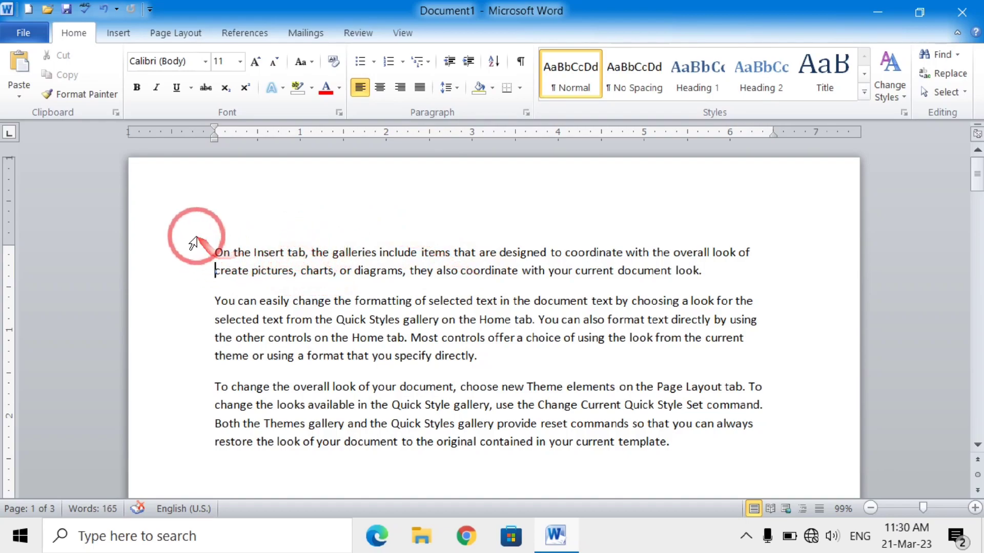
{"action": "key", "text": "ctrl+v"}
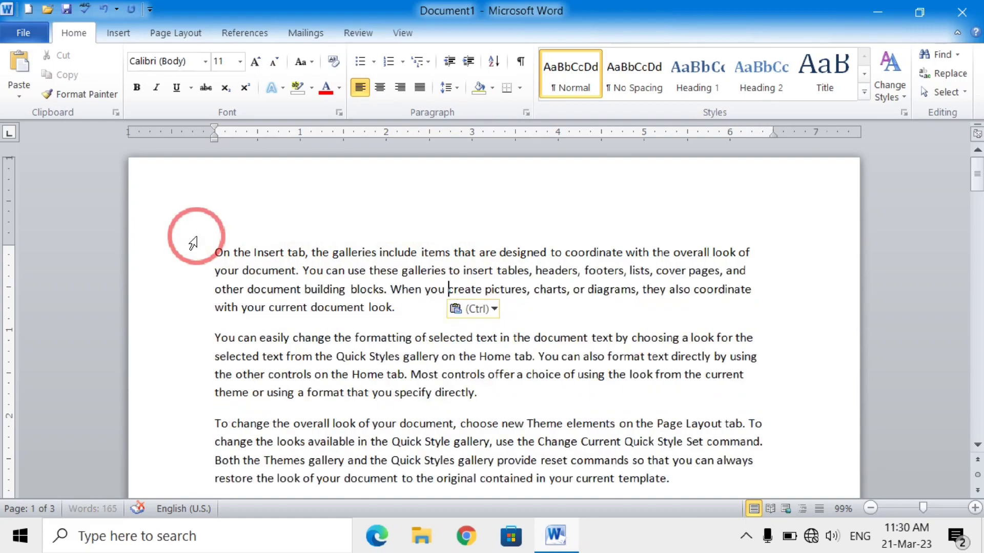
{"action": "left_click", "coordinate": [20, 67]}
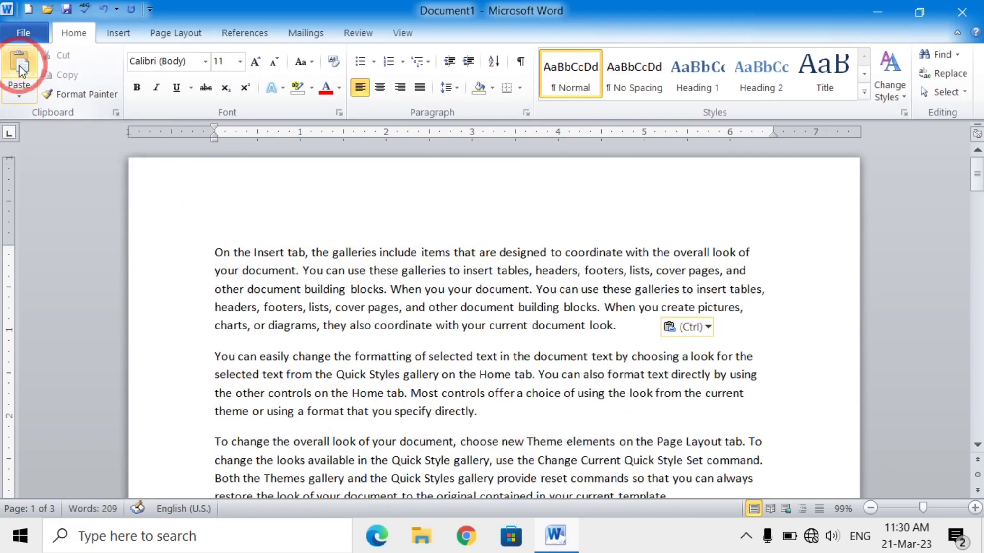
{"action": "left_click", "coordinate": [21, 67]}
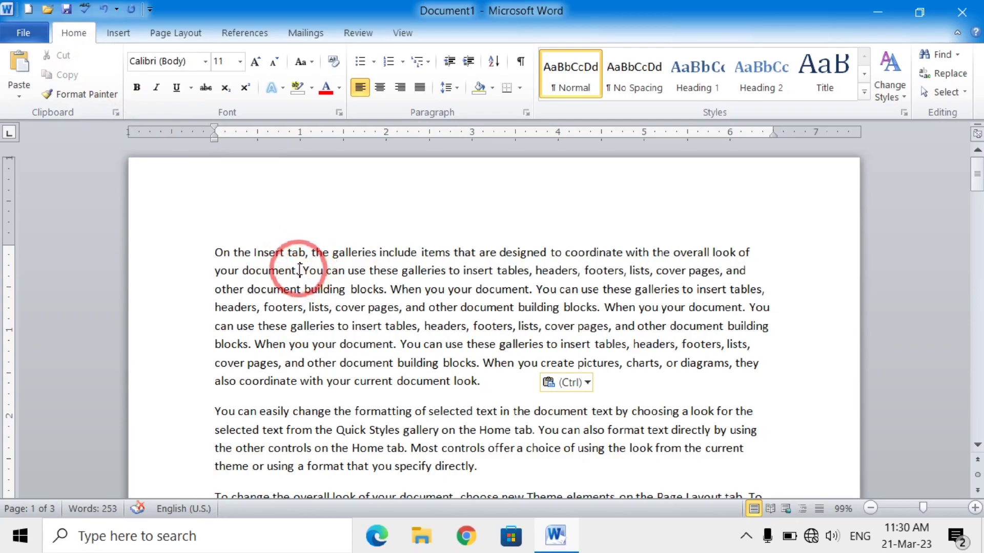
{"action": "left_click_drag", "start_coordinate": [300, 268], "coordinate": [547, 331]}
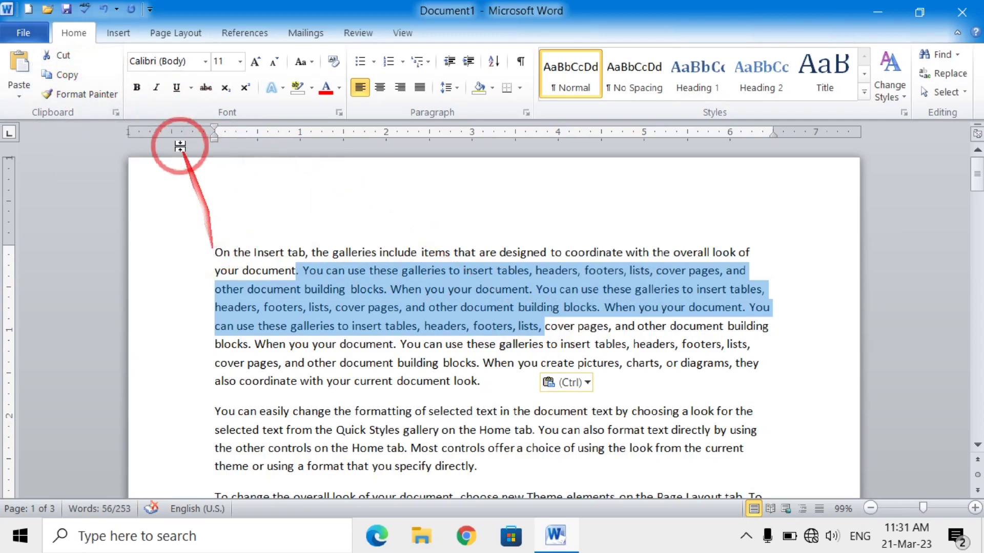
Paste the copied passage after 'document.' several times, then undo the extra copies back to 209 words
{"action": "left_click", "coordinate": [63, 75]}
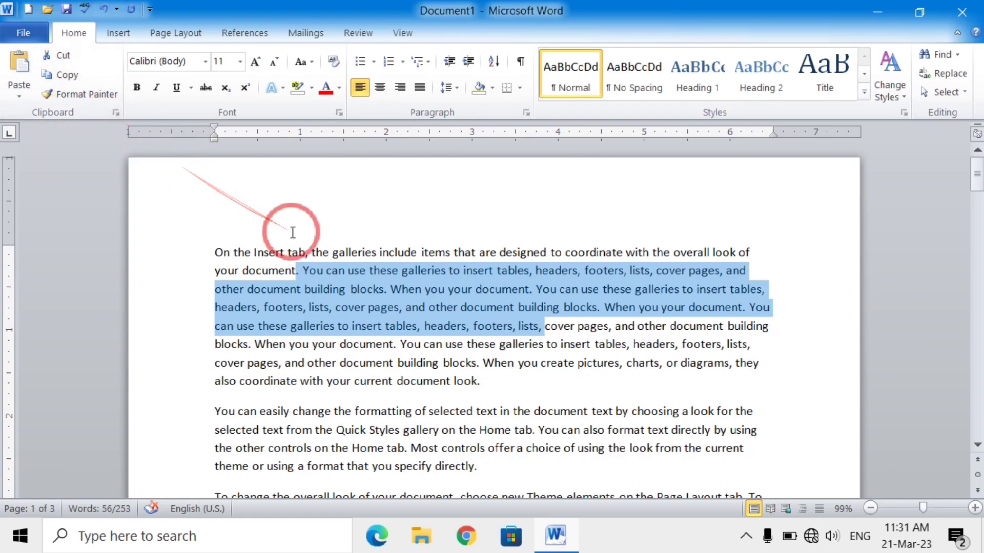
{"action": "left_click", "coordinate": [399, 347]}
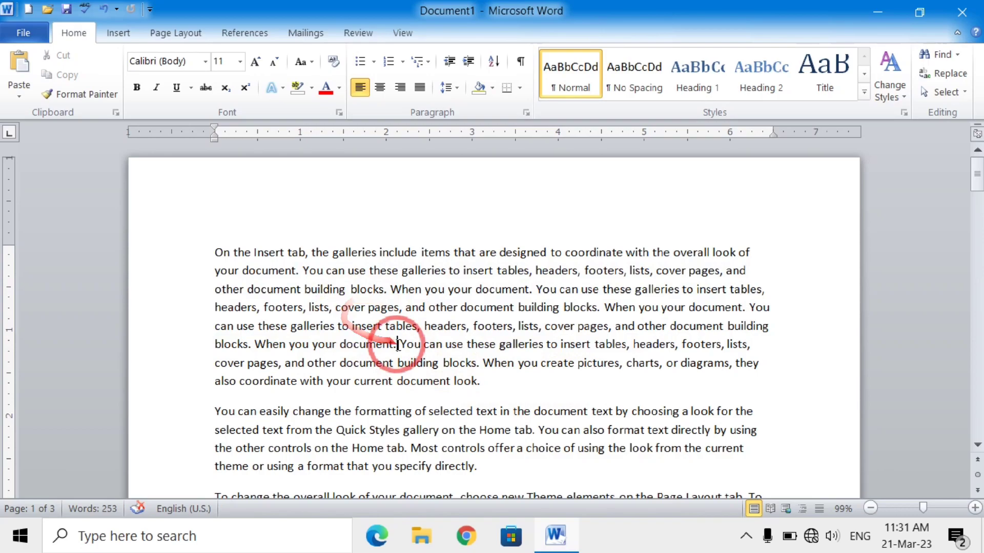
{"action": "left_click", "coordinate": [16, 64]}
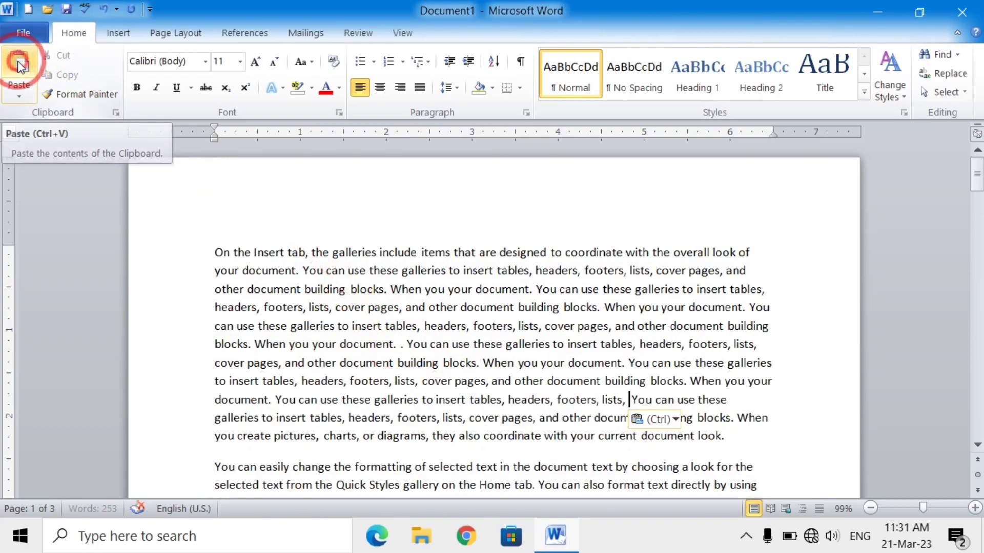
{"action": "left_click", "coordinate": [18, 61]}
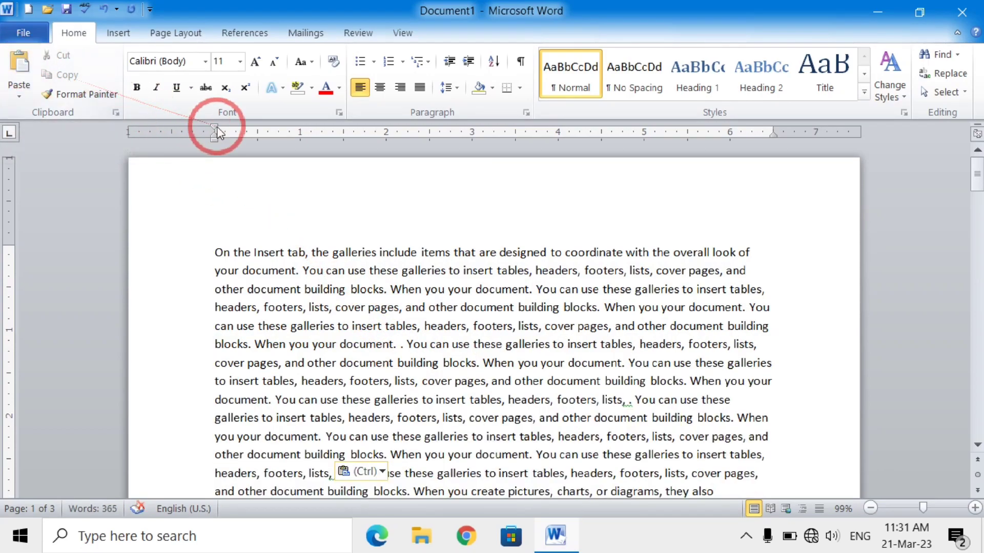
{"action": "key", "text": "ctrl+v"}
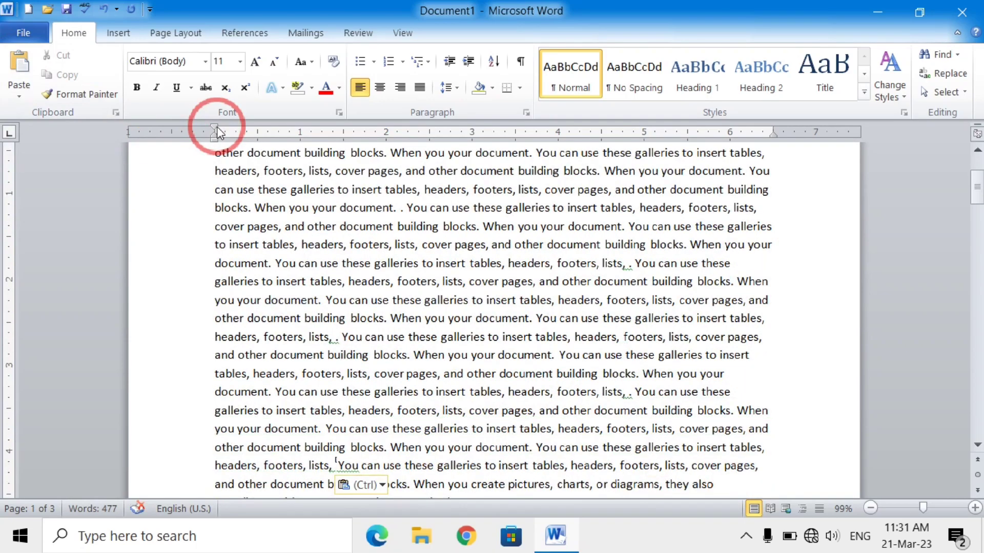
{"action": "key", "text": "ctrl+z"}
{"action": "key", "text": "ctrl+z"}
{"action": "key", "text": "ctrl+z"}
{"action": "key", "text": "ctrl+z"}
{"action": "key", "text": "ctrl+z"}
{"action": "key", "text": "ctrl+z"}
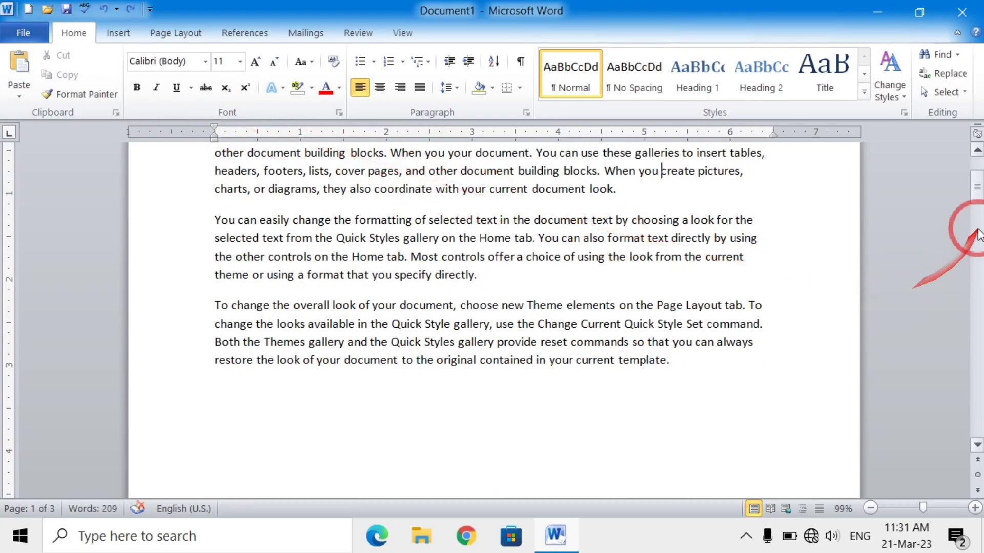
{"action": "left_click_drag", "start_coordinate": [979, 192], "coordinate": [978, 172]}
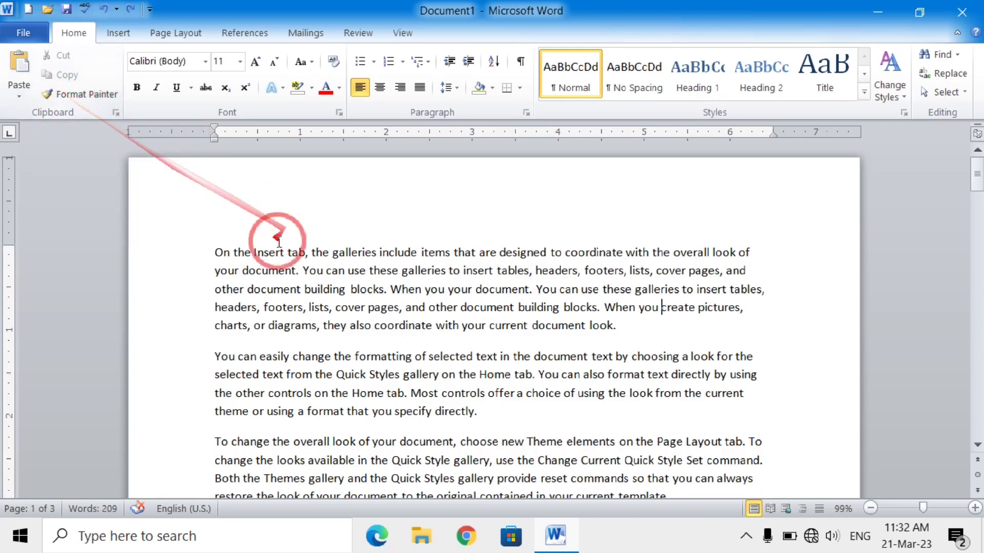
Apply Bold, Italic and dark blue font colour to the entire first paragraph
{"action": "left_click", "coordinate": [214, 253]}
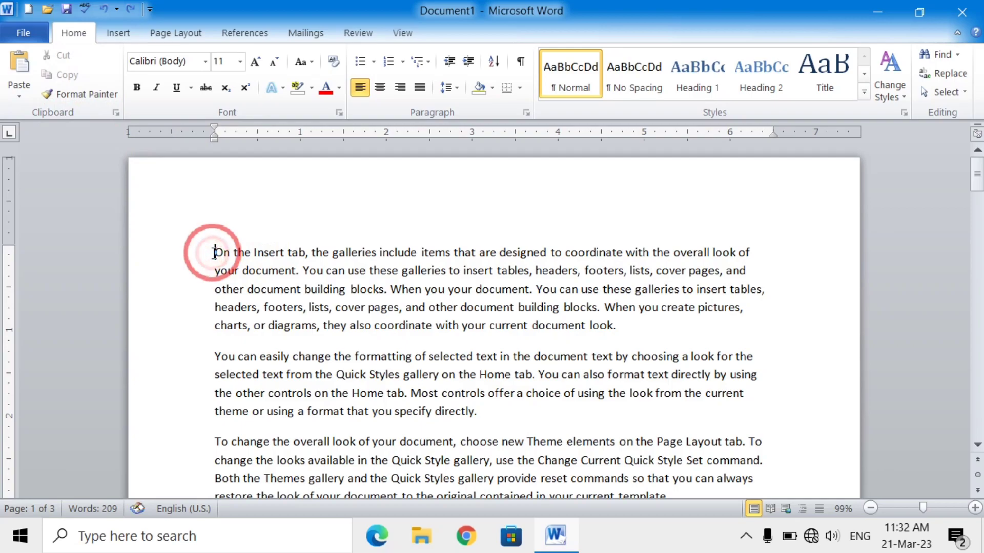
{"action": "left_click_drag", "start_coordinate": [213, 253], "coordinate": [614, 327]}
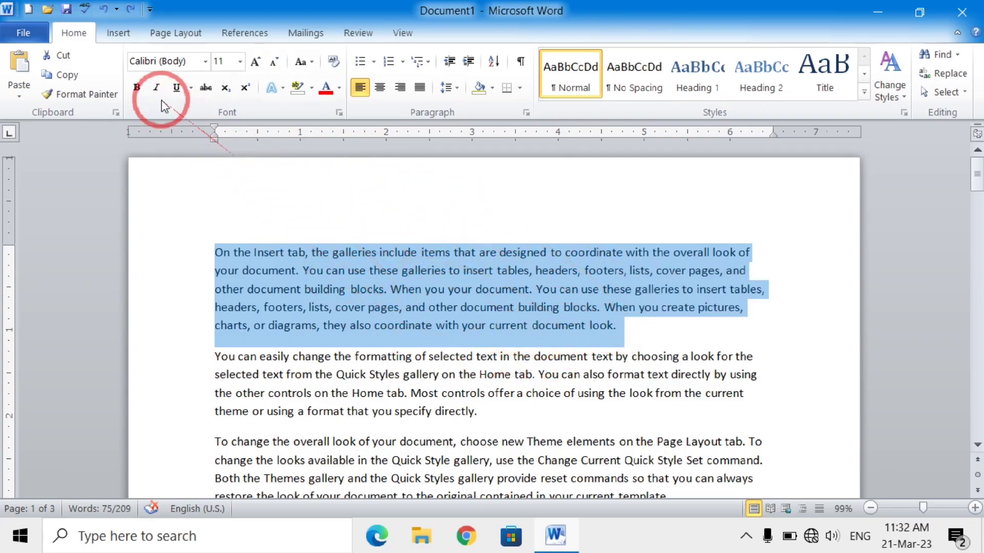
{"action": "left_click", "coordinate": [137, 88]}
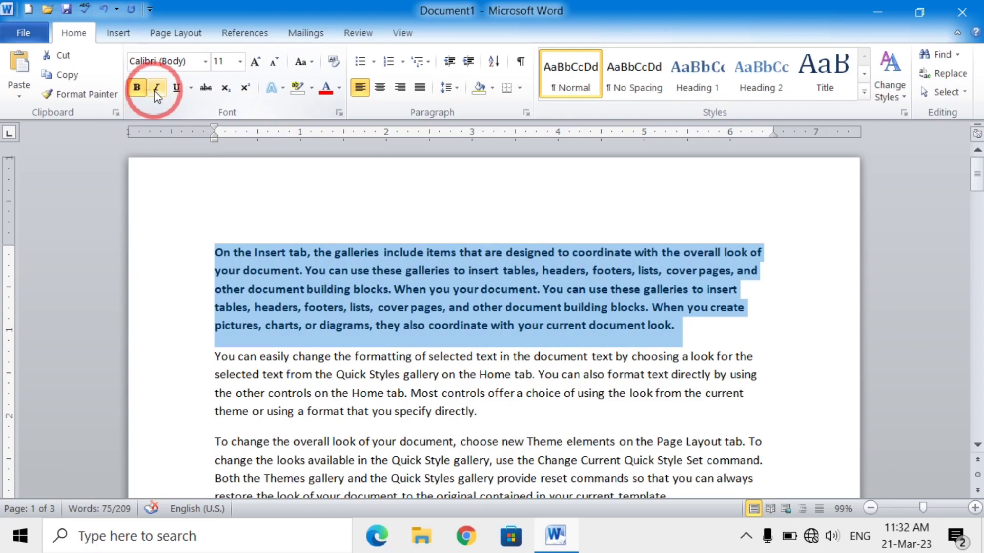
{"action": "left_click", "coordinate": [157, 89]}
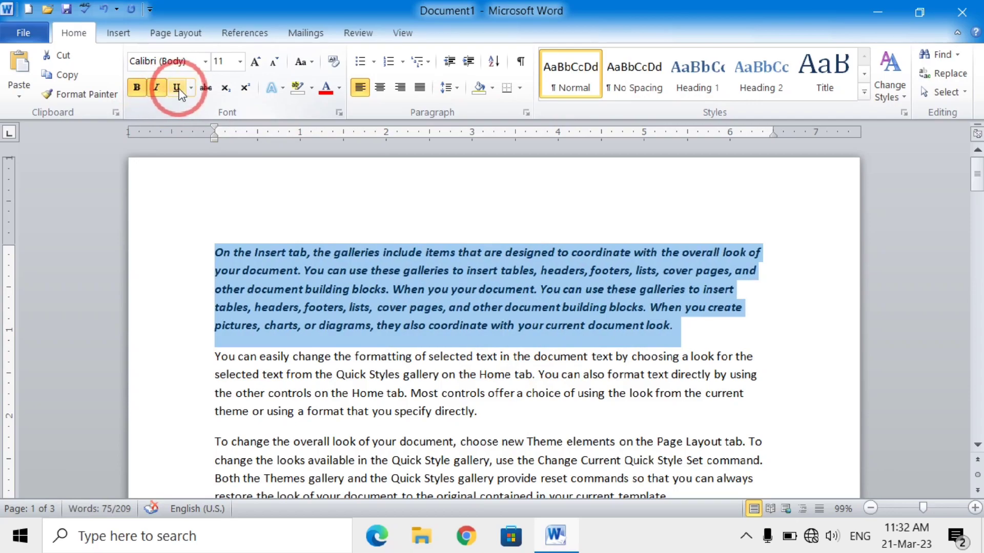
{"action": "left_click", "coordinate": [339, 88]}
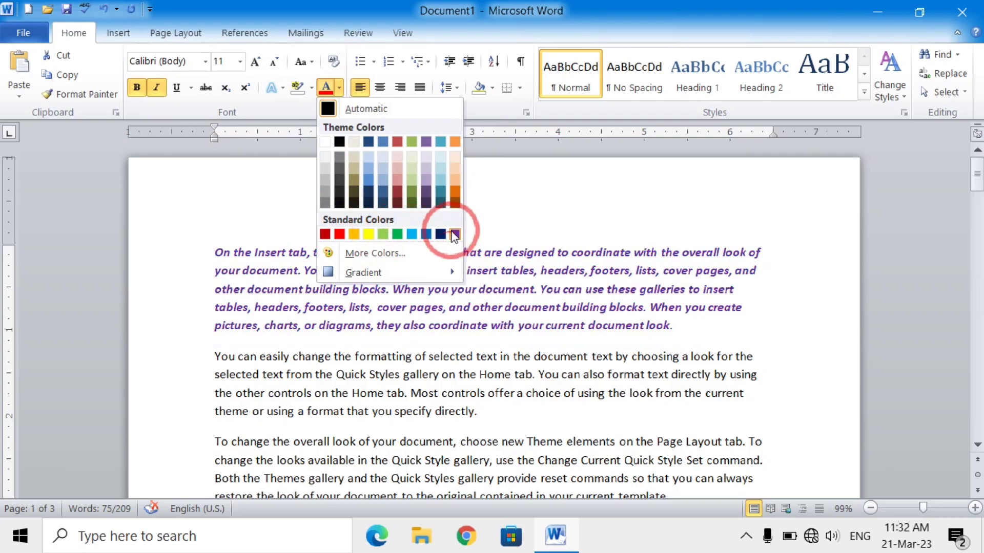
{"action": "left_click", "coordinate": [440, 234]}
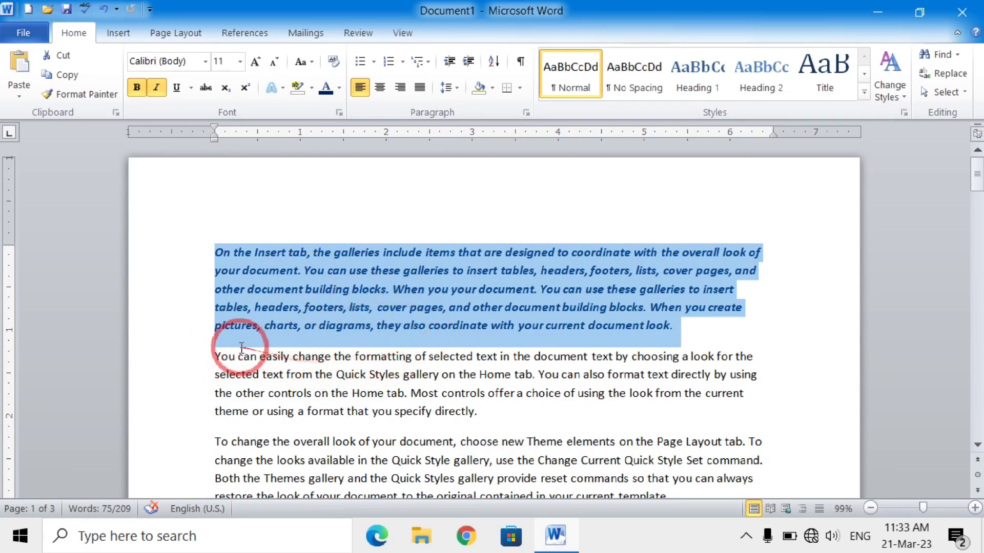
{"action": "left_click", "coordinate": [214, 356]}
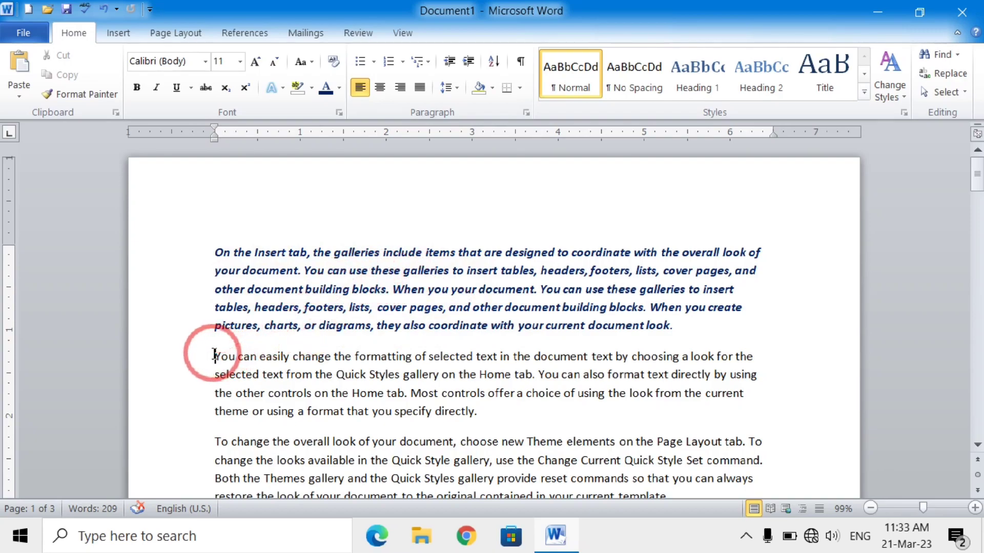
Apply bold and italic to the second paragraph with Ctrl+B and Ctrl+I
{"action": "left_click_drag", "start_coordinate": [214, 354], "coordinate": [478, 415]}
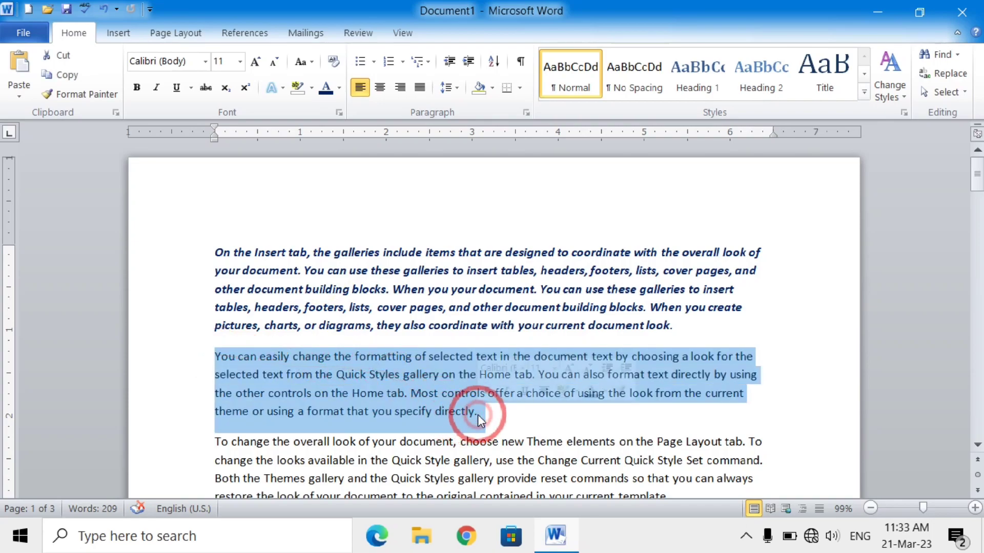
{"action": "key", "text": "ctrl+b"}
{"action": "key", "text": "ctrl+i"}
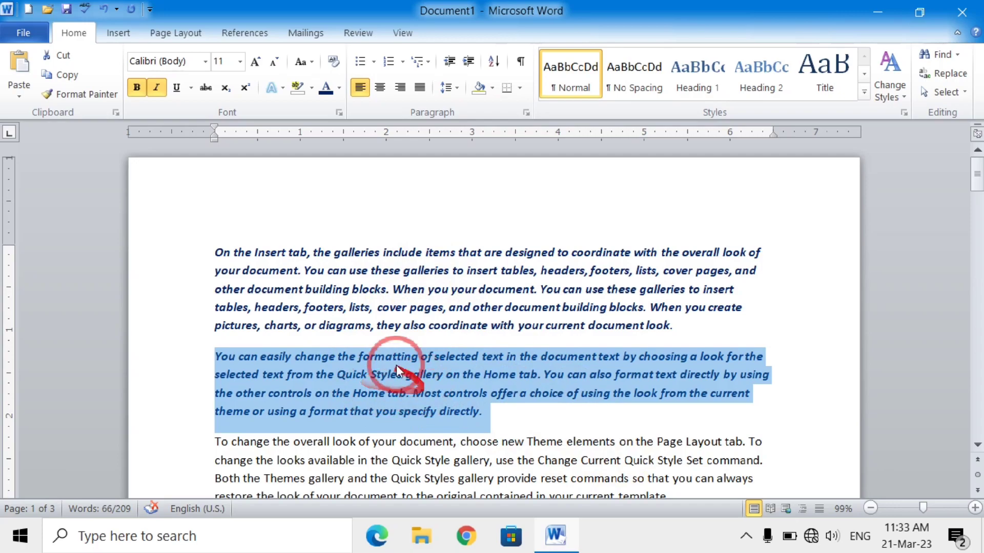
{"action": "left_click", "coordinate": [461, 331]}
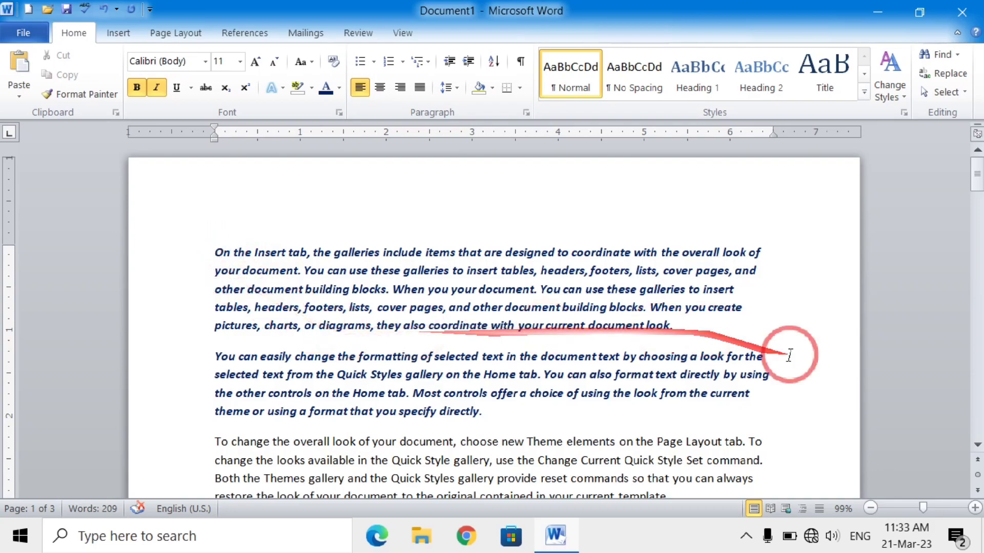
{"action": "left_click", "coordinate": [976, 446]}
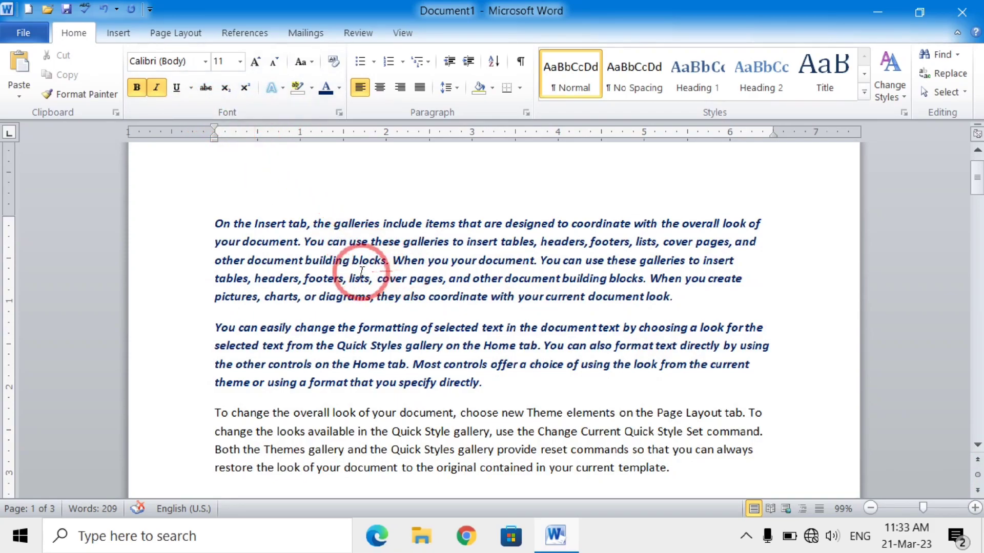
In the Font dialog, set the 'lists,' to 'your current' passage to Bold, 10 pt, yellow
{"action": "left_click_drag", "start_coordinate": [361, 273], "coordinate": [576, 300]}
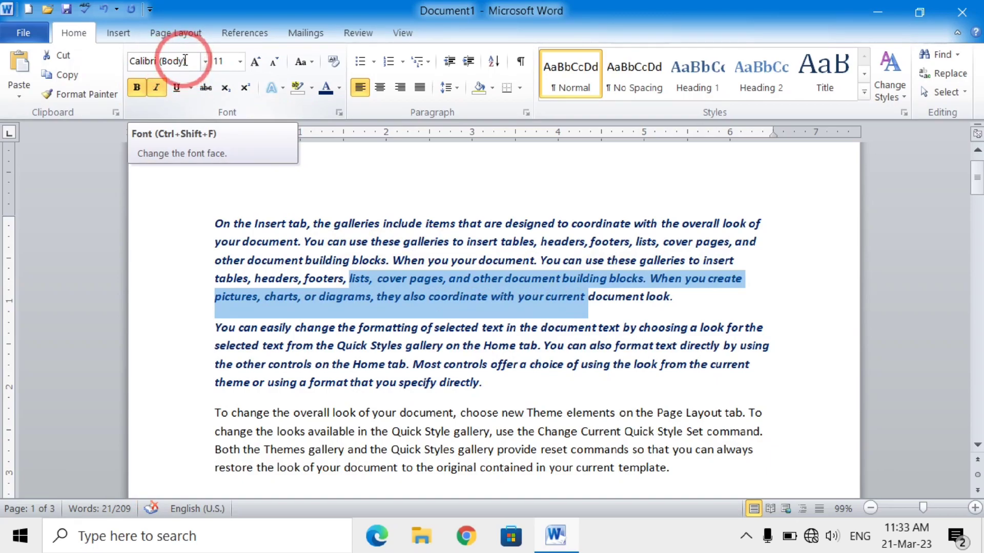
{"action": "left_click", "coordinate": [205, 62]}
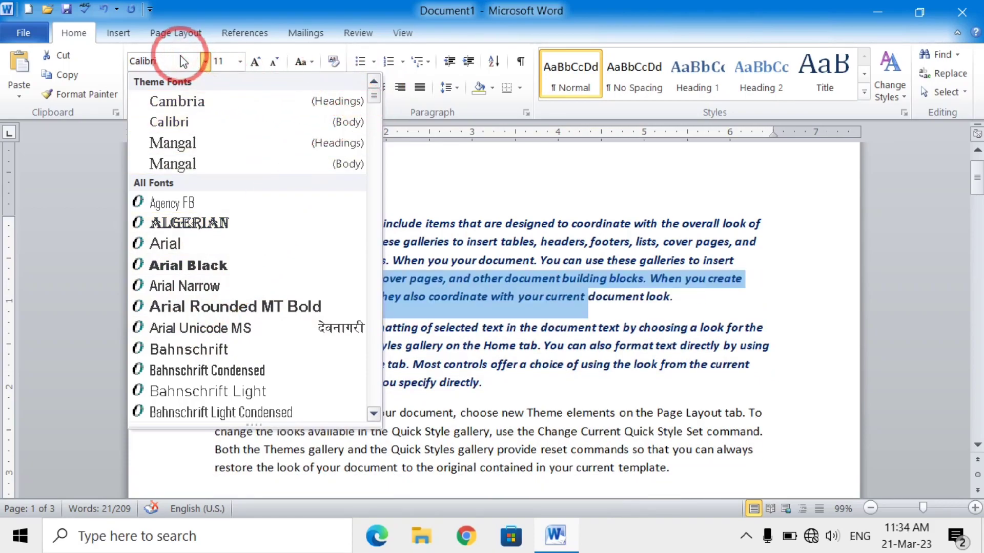
{"action": "left_click", "coordinate": [205, 63]}
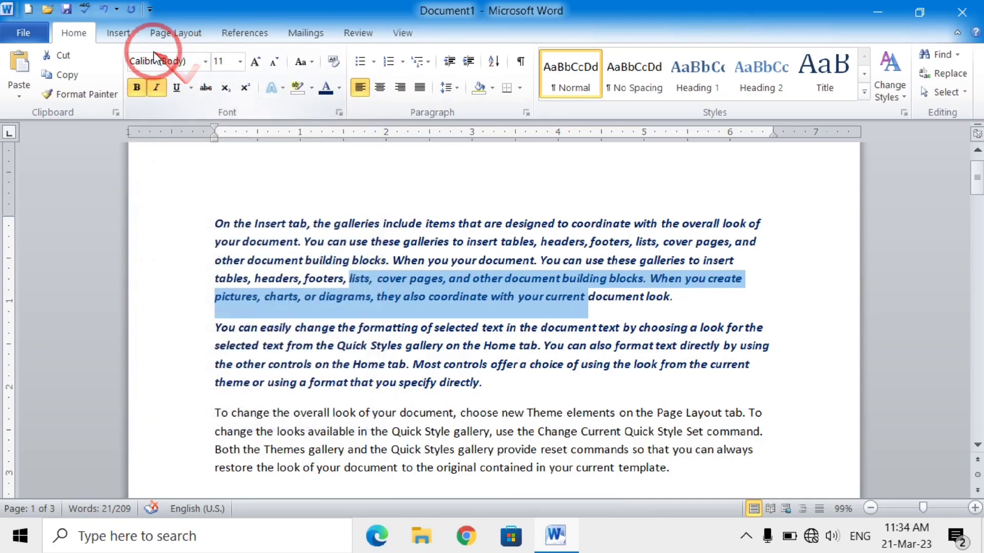
{"action": "key", "text": "ctrl+d"}
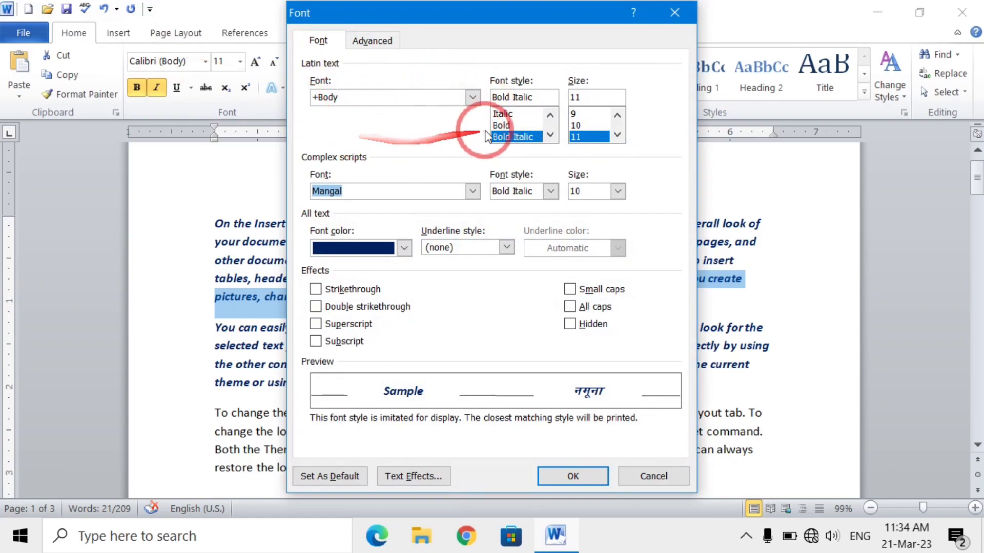
{"action": "left_click", "coordinate": [500, 125]}
{"action": "left_click", "coordinate": [590, 136]}
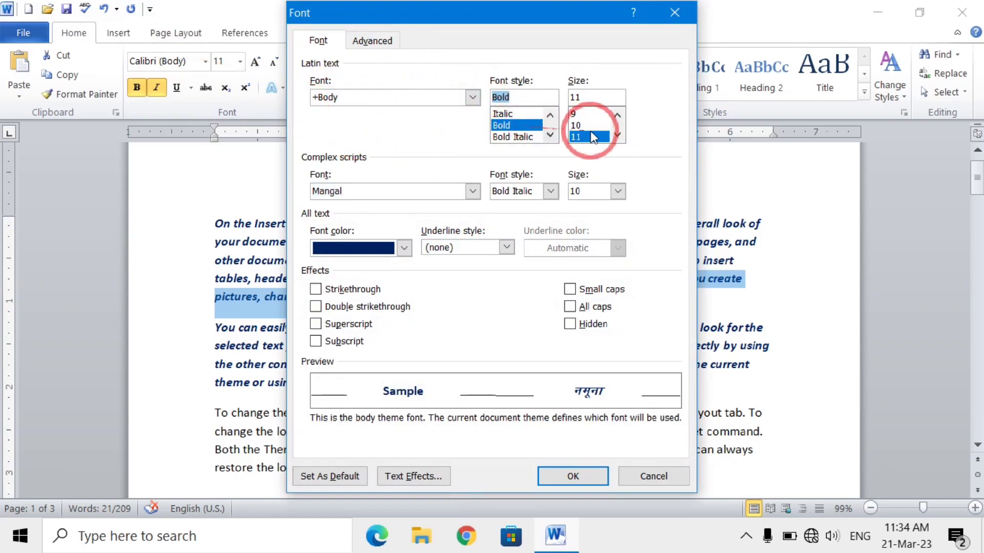
{"action": "left_click", "coordinate": [579, 125]}
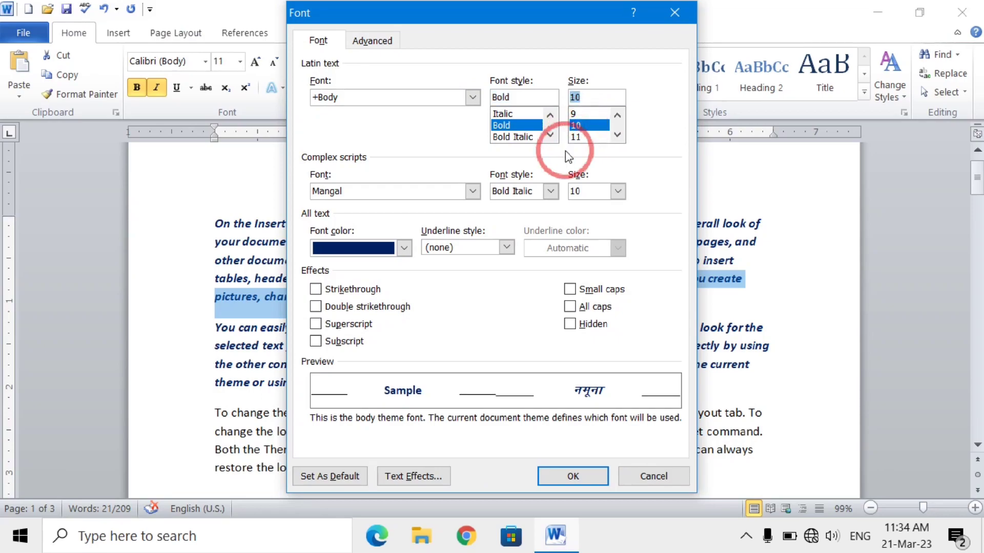
{"action": "left_click", "coordinate": [404, 249]}
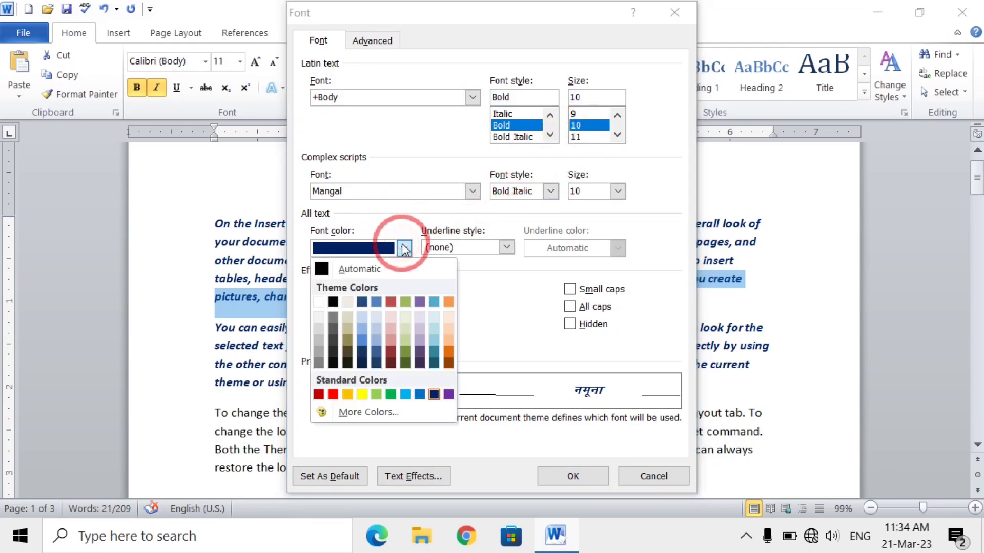
{"action": "left_click", "coordinate": [362, 394]}
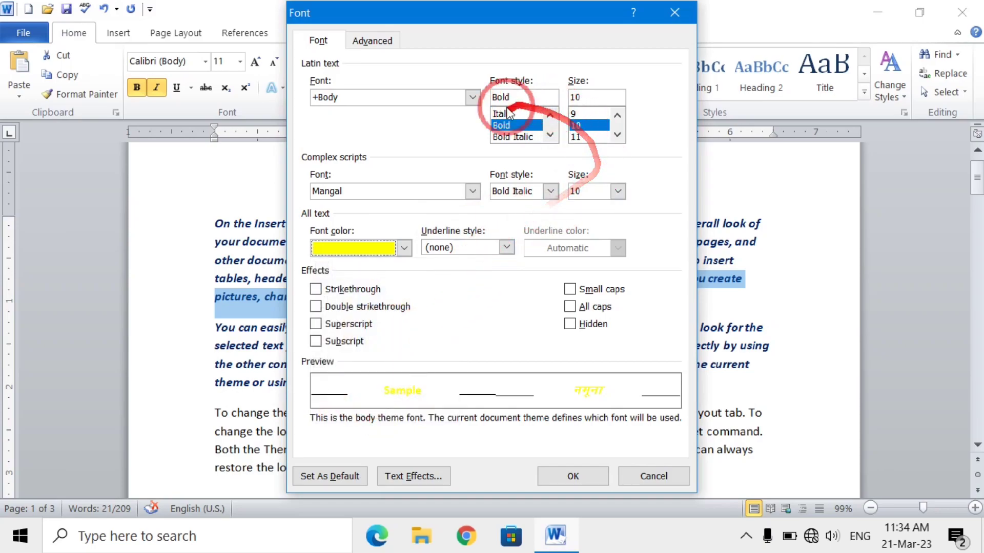
{"action": "left_click", "coordinate": [574, 485]}
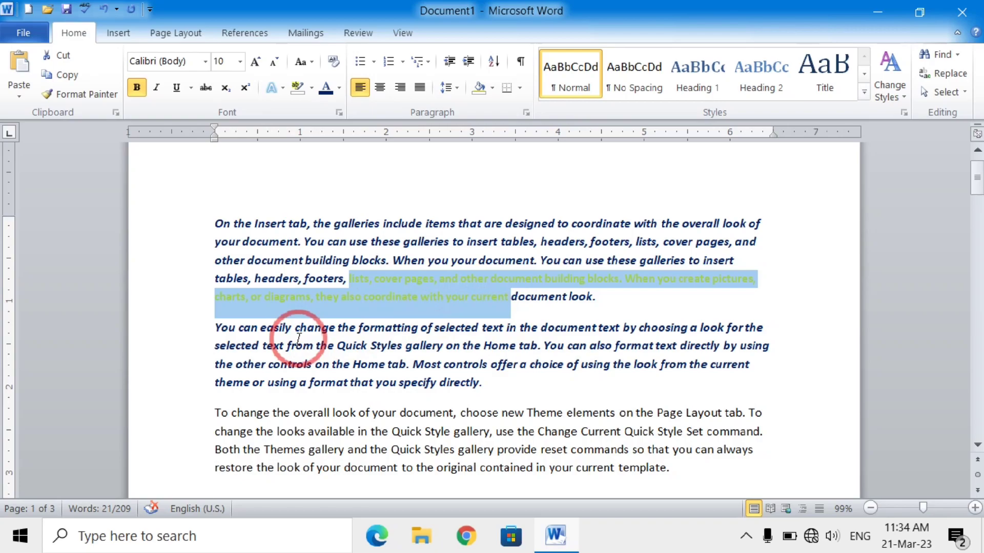
Enlarge the yellow passage, then grow the 'On the Insert tab…galleries' text to 22 pt
{"action": "key", "text": "ctrl+shift+period"}
{"action": "key", "text": "ctrl+shift+period"}
{"action": "key", "text": "ctrl+shift+period"}
{"action": "key", "text": "ctrl+shift+period"}
{"action": "key", "text": "ctrl+shift+period"}
{"action": "key", "text": "ctrl+shift+period"}
{"action": "key", "text": "ctrl+shift+period"}
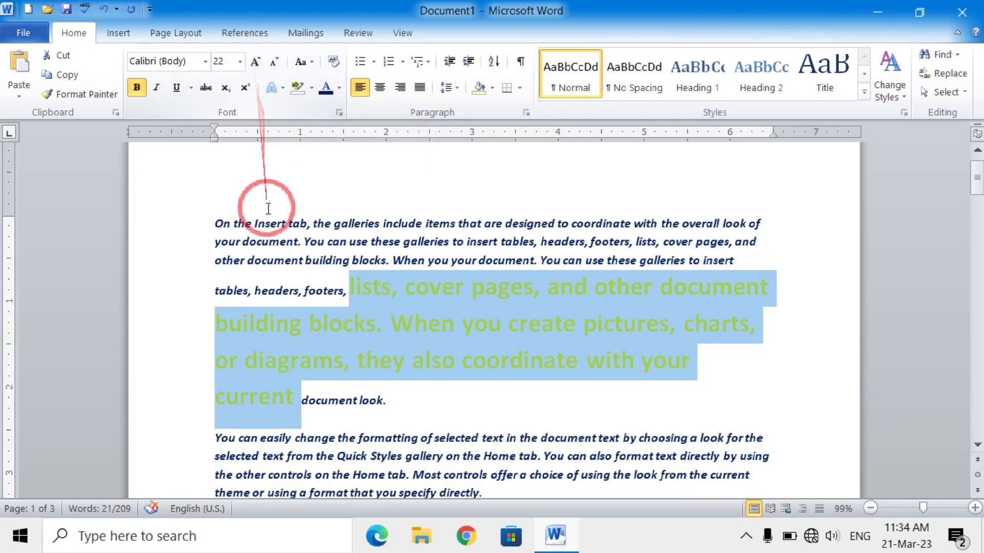
{"action": "left_click", "coordinate": [212, 225]}
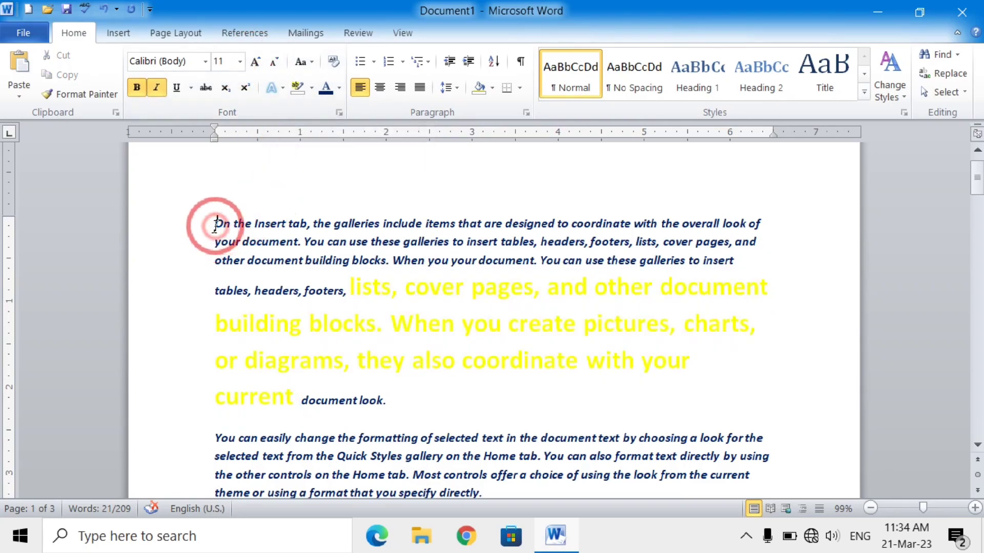
{"action": "left_click_drag", "start_coordinate": [215, 223], "coordinate": [428, 248]}
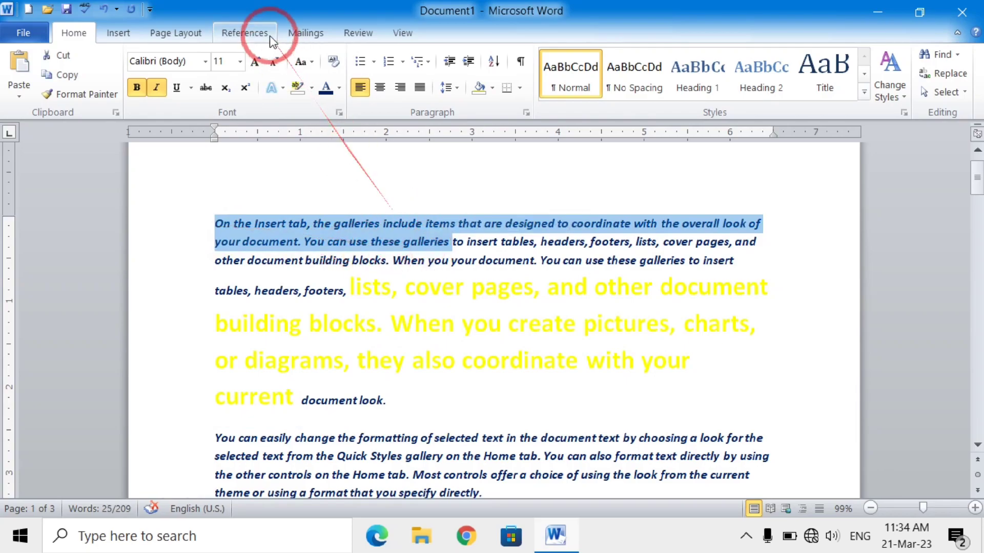
{"action": "left_click", "coordinate": [254, 63]}
{"action": "left_click", "coordinate": [254, 62]}
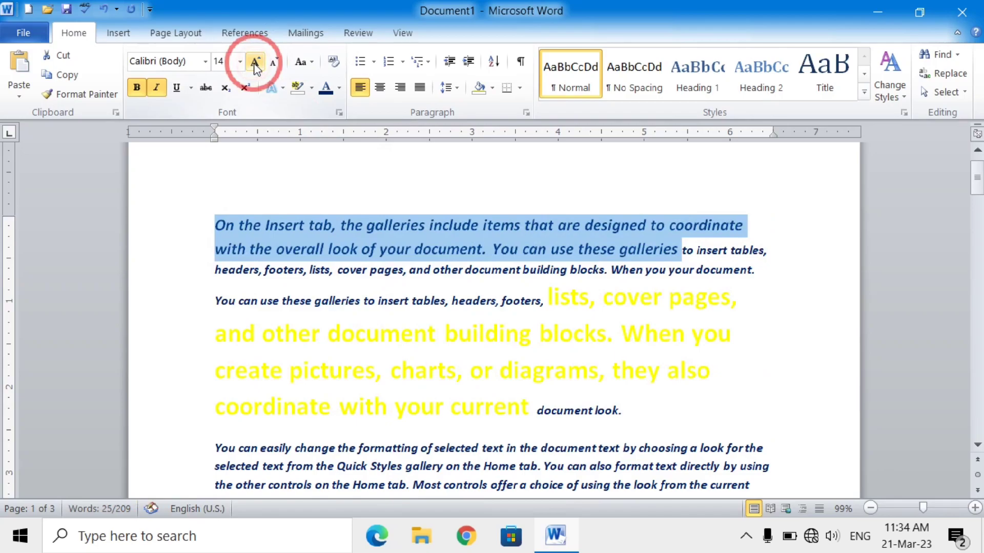
{"action": "left_click", "coordinate": [254, 62]}
{"action": "left_click", "coordinate": [255, 62]}
{"action": "left_click", "coordinate": [274, 63]}
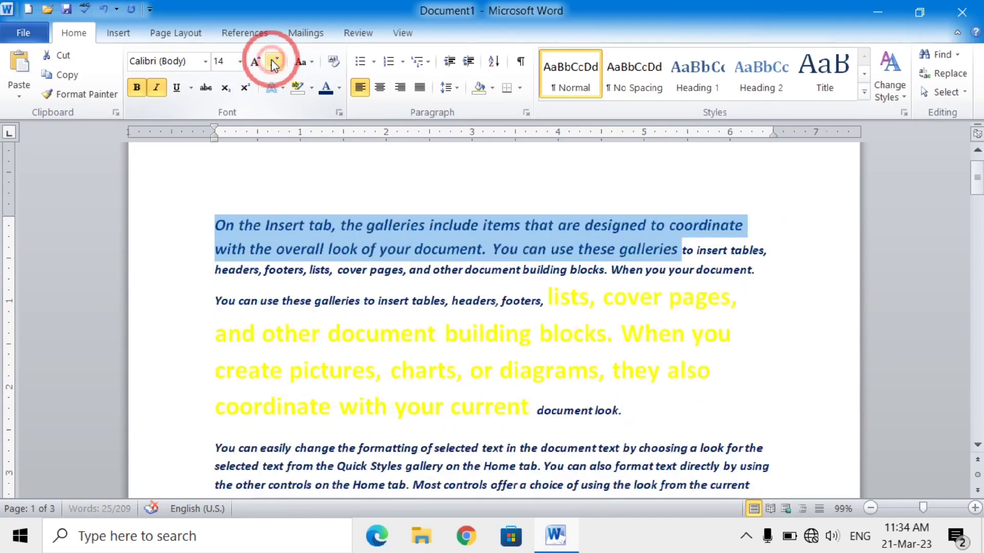
{"action": "left_click", "coordinate": [275, 62]}
{"action": "left_click", "coordinate": [274, 62]}
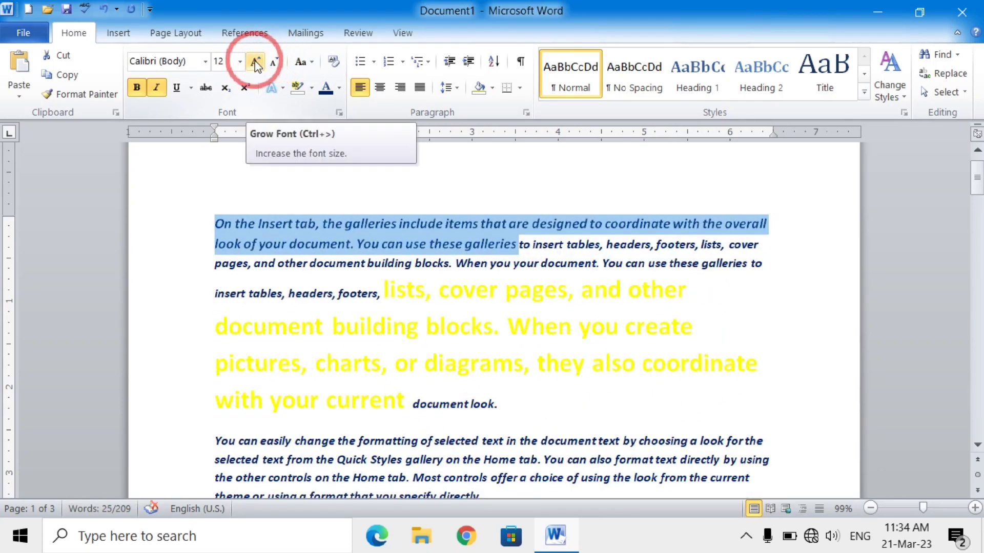
{"action": "left_click", "coordinate": [255, 62]}
{"action": "left_click", "coordinate": [255, 62]}
{"action": "left_click", "coordinate": [255, 62]}
{"action": "left_click", "coordinate": [255, 62]}
{"action": "left_click", "coordinate": [254, 62]}
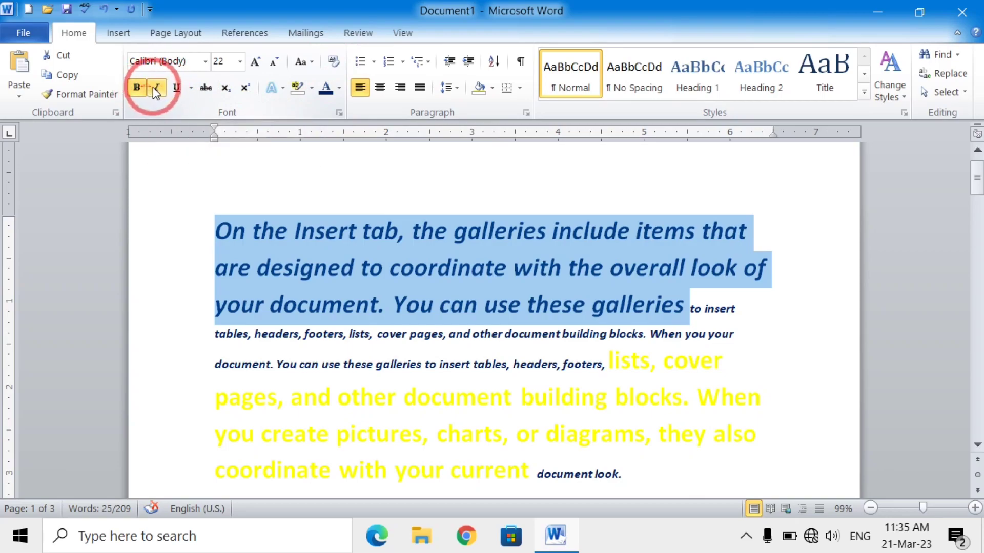
Use Clear Formatting to reset the opening text through 'galleries' to plain 11 pt Calibri
{"action": "left_click", "coordinate": [176, 87]}
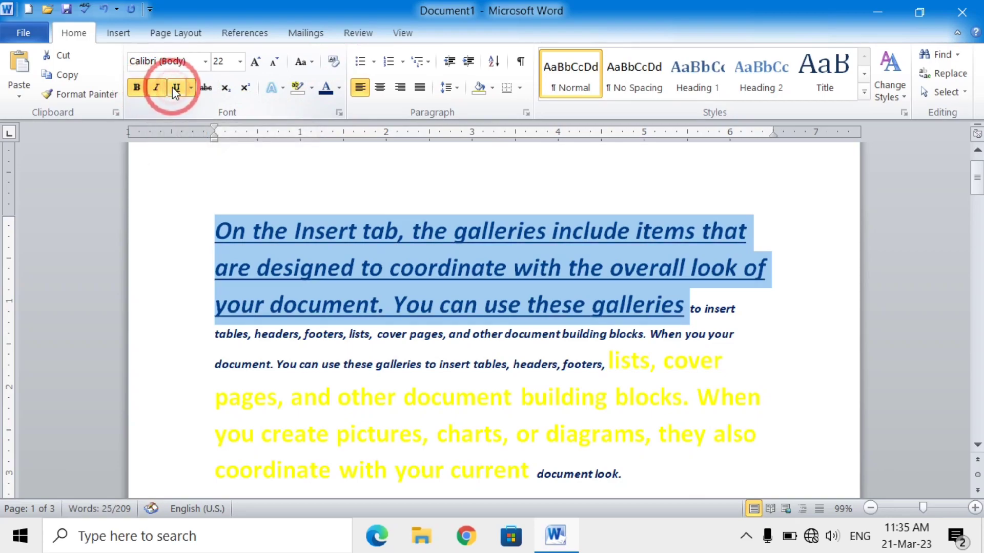
{"action": "left_click", "coordinate": [206, 88]}
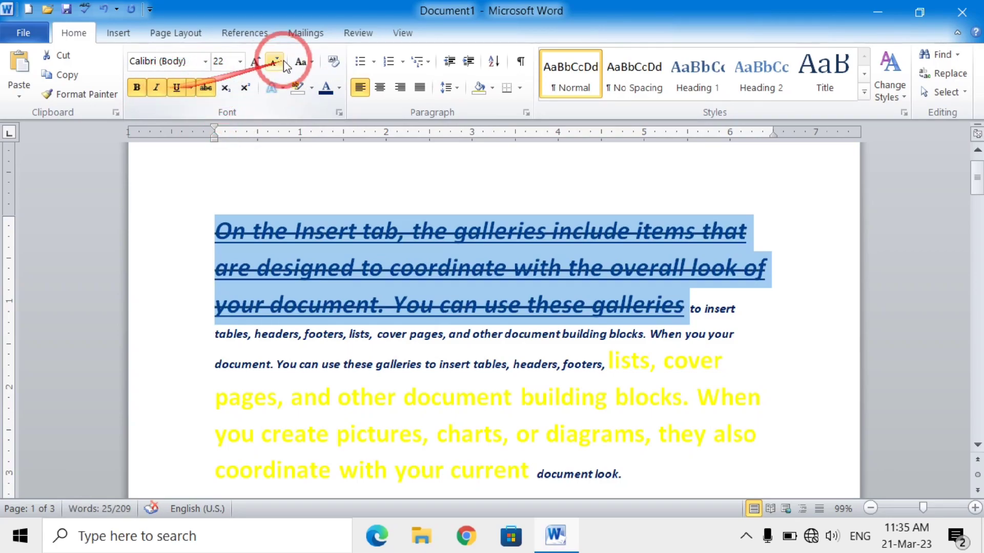
{"action": "left_click", "coordinate": [333, 62]}
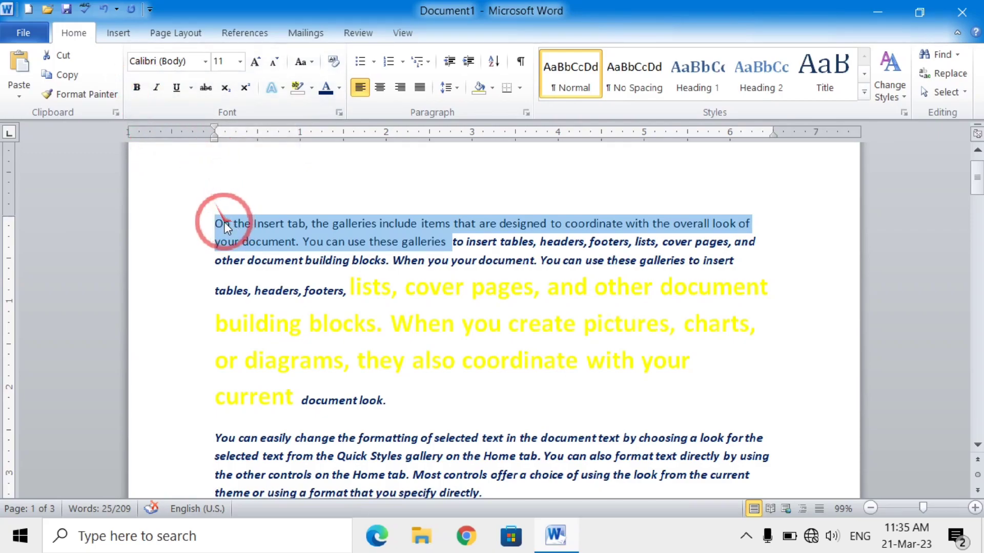
Make the text from 'galleries' through 'tables' bold
{"action": "left_click", "coordinate": [216, 292]}
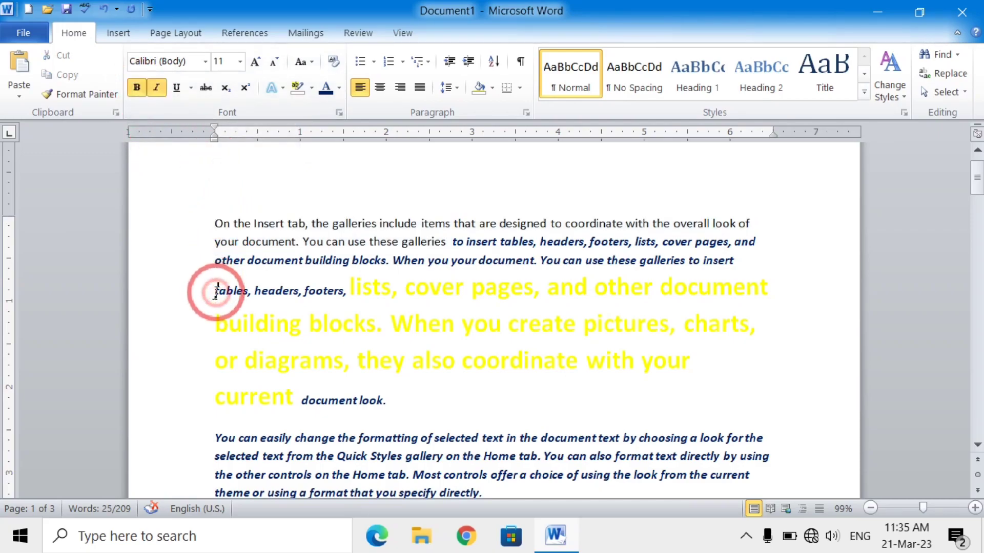
{"action": "left_click_drag", "start_coordinate": [216, 292], "coordinate": [422, 243]}
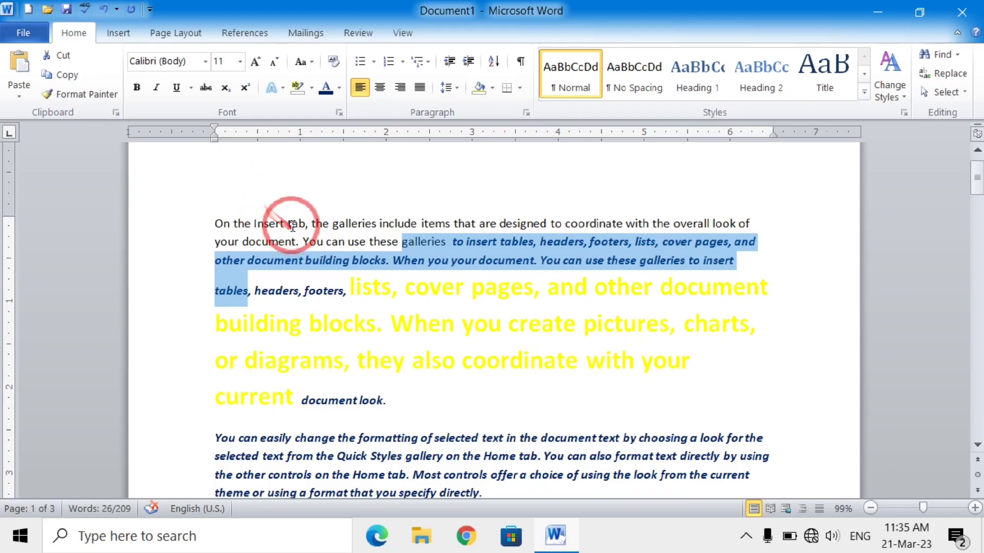
{"action": "left_click", "coordinate": [136, 88]}
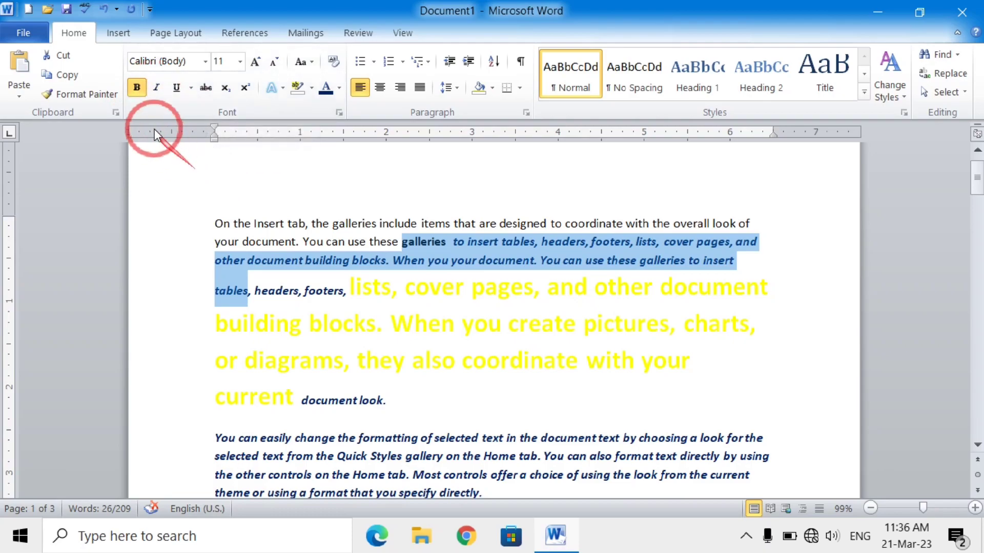
Italicize the yellow text from 'building' through 'document look.'
{"action": "left_click", "coordinate": [213, 323]}
{"action": "left_click_drag", "start_coordinate": [214, 324], "coordinate": [415, 400]}
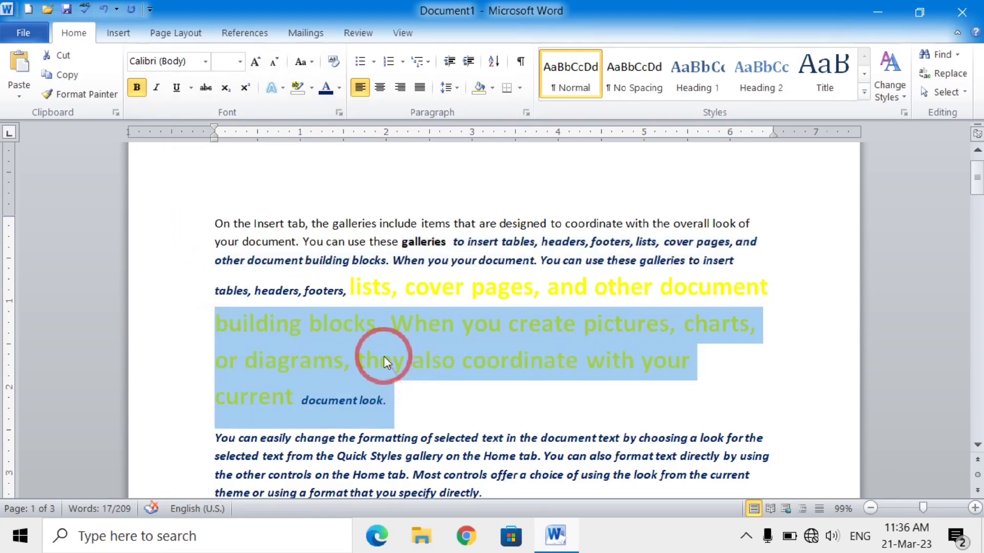
{"action": "left_click", "coordinate": [159, 89]}
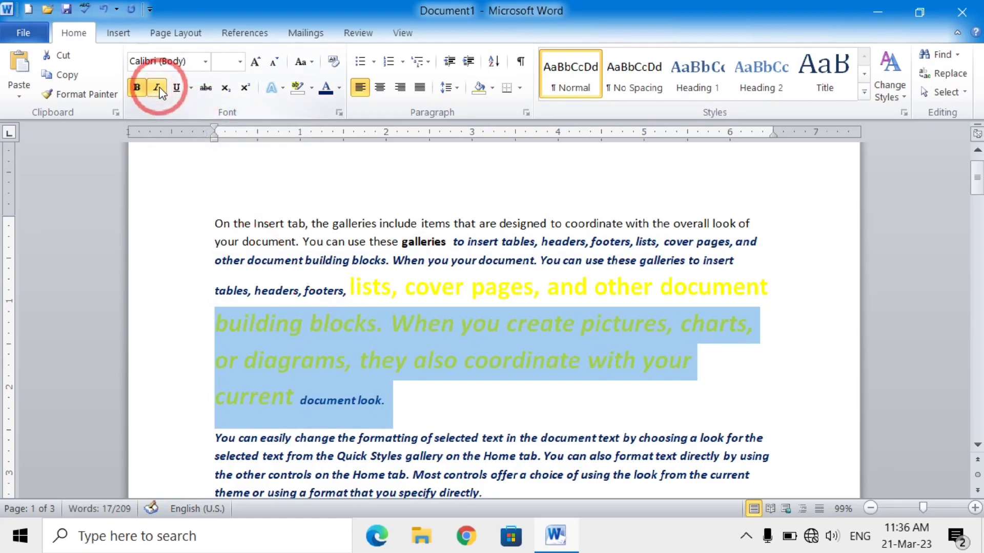
{"action": "left_click", "coordinate": [158, 89]}
{"action": "left_click", "coordinate": [158, 89]}
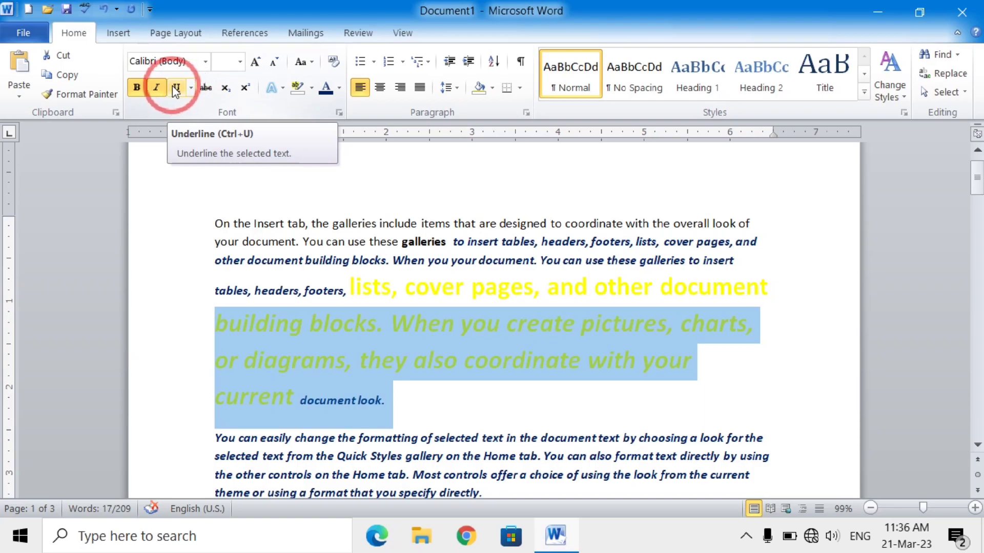
Underline the opening text through 'galleries', keeping the default underline style
{"action": "left_click_drag", "start_coordinate": [213, 226], "coordinate": [452, 242]}
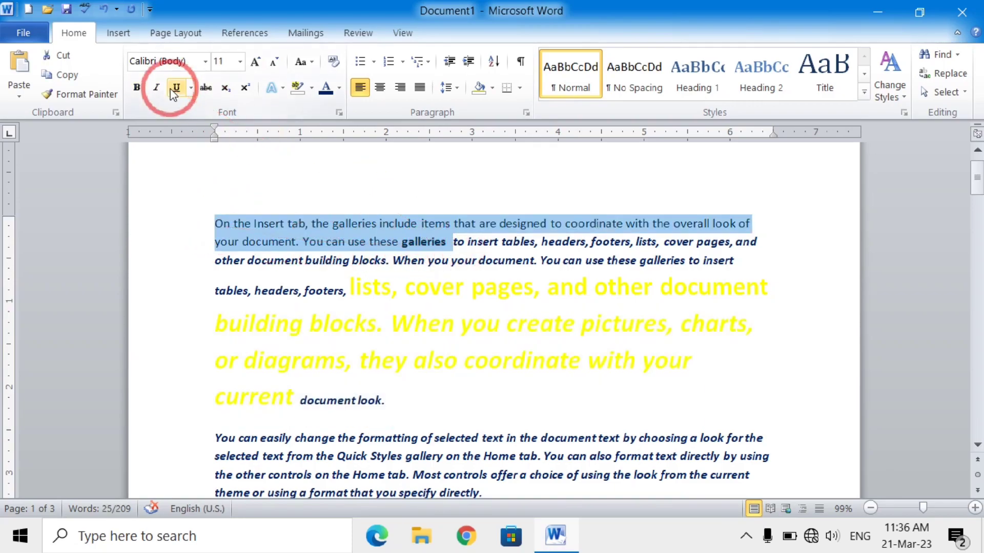
{"action": "left_click", "coordinate": [175, 89]}
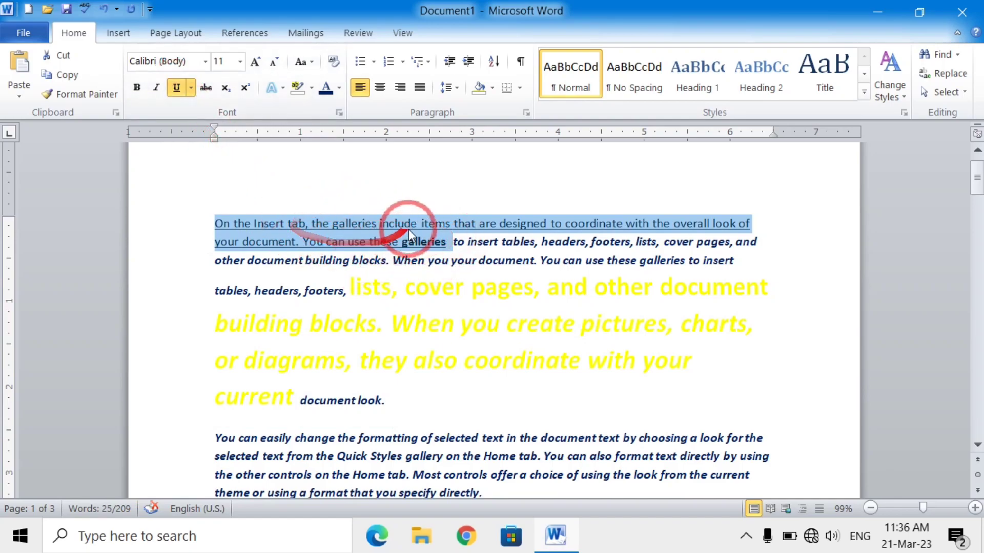
{"action": "left_click", "coordinate": [191, 88]}
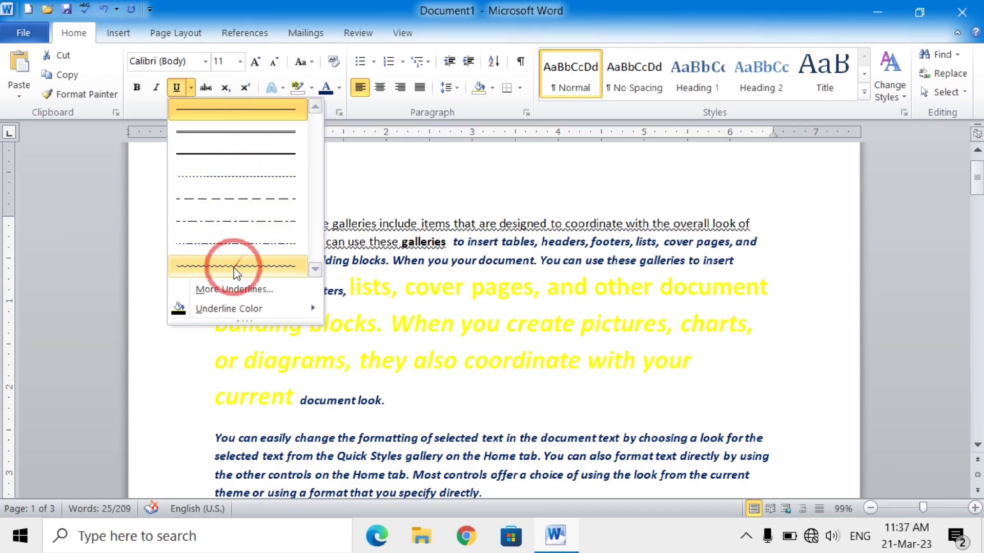
{"action": "mouse_move", "coordinate": [221, 318]}
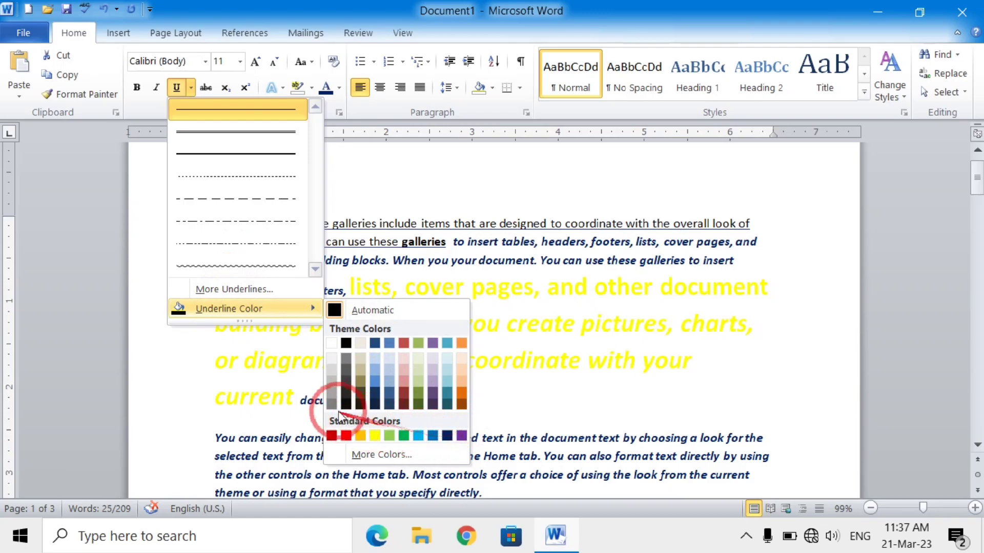
{"action": "left_click", "coordinate": [242, 106]}
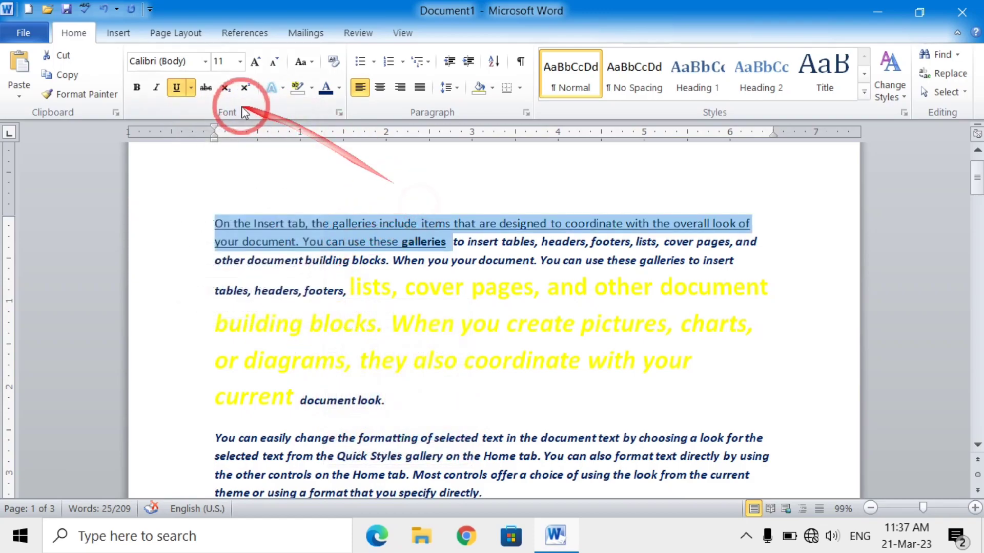
Apply strikethrough to the same opening text through 'galleries'
{"action": "left_click", "coordinate": [206, 89]}
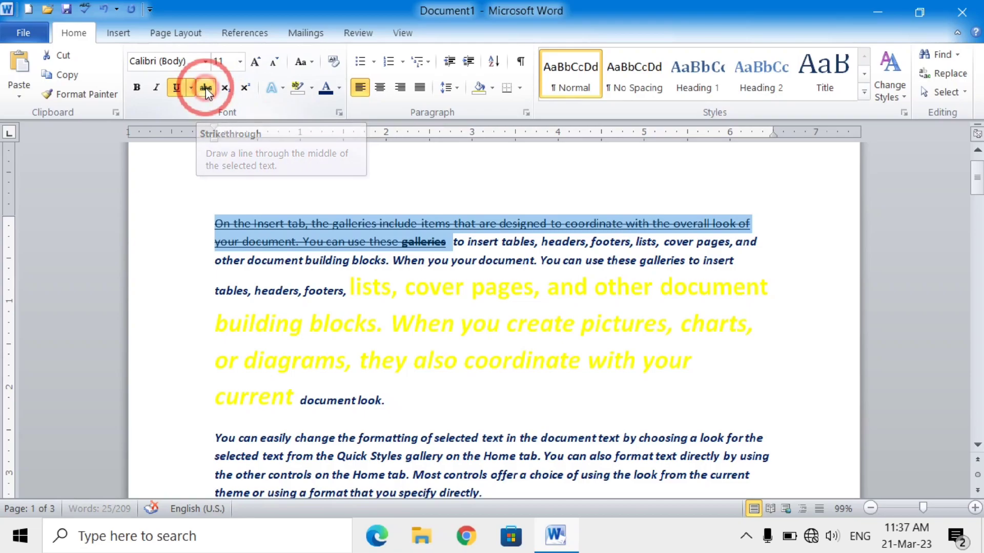
{"action": "left_click", "coordinate": [206, 89]}
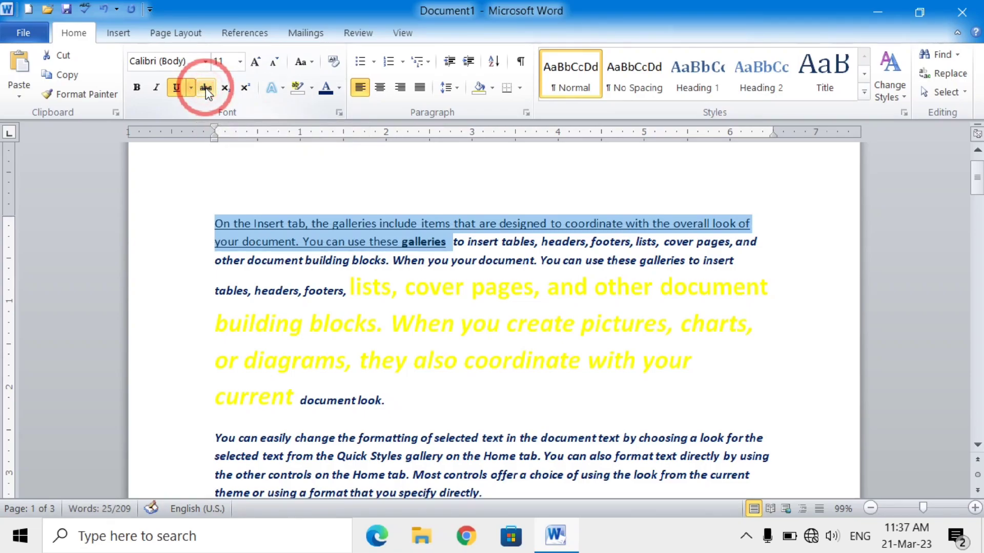
{"action": "left_click", "coordinate": [206, 89]}
{"action": "left_click", "coordinate": [206, 89]}
{"action": "left_click", "coordinate": [206, 89]}
{"action": "left_click", "coordinate": [206, 89]}
{"action": "left_click", "coordinate": [206, 89]}
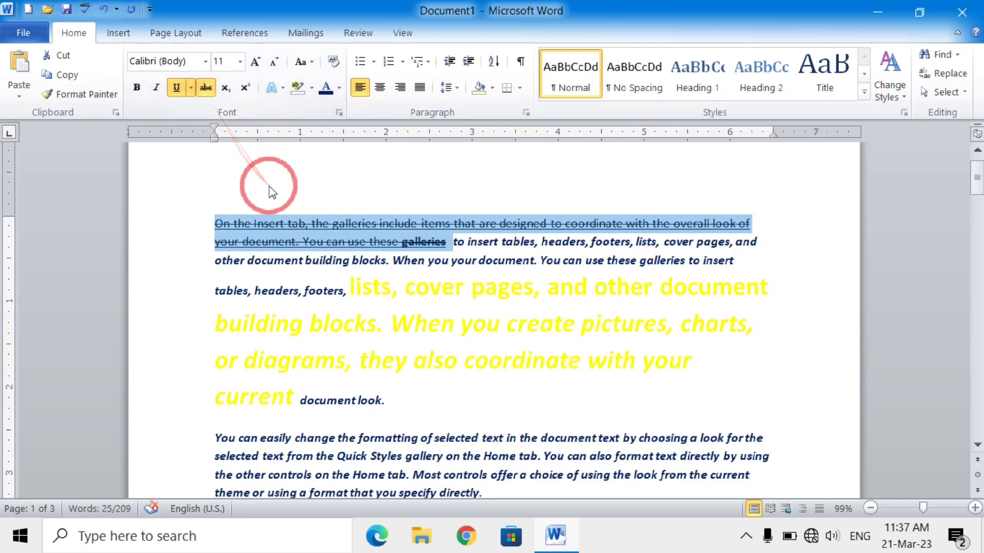
{"action": "left_click_drag", "start_coordinate": [262, 254], "coordinate": [444, 246]}
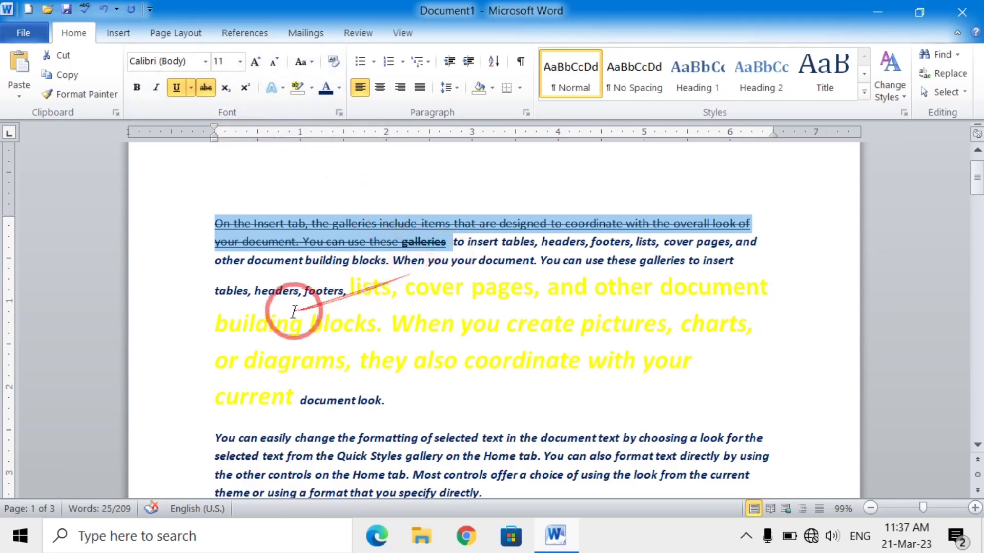
Type H2so4 at 28 pt after 'document look.' and make its 2 and 4 subscript
{"action": "left_click", "coordinate": [396, 406]}
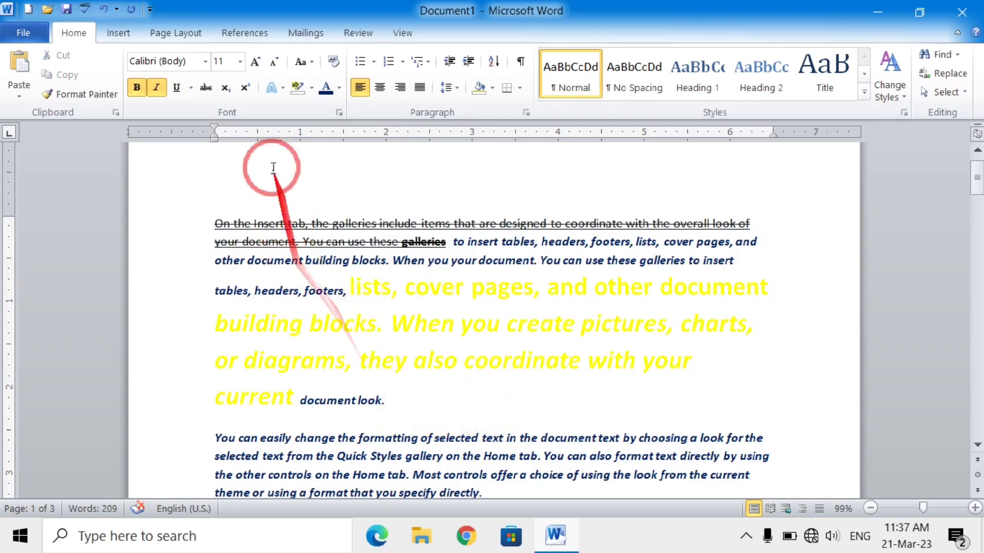
{"action": "left_click", "coordinate": [240, 62]}
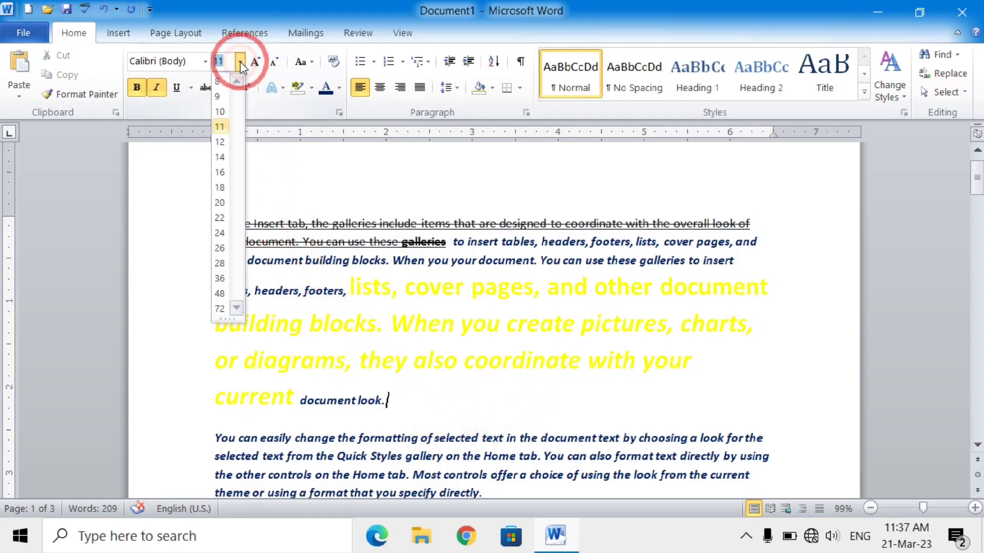
{"action": "left_click", "coordinate": [219, 264]}
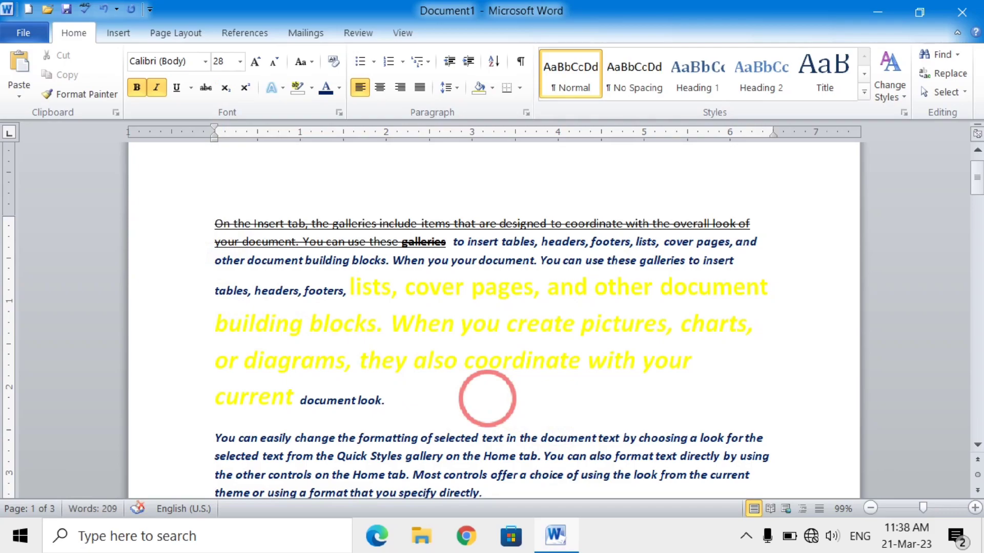
{"action": "type", "text": "h"}
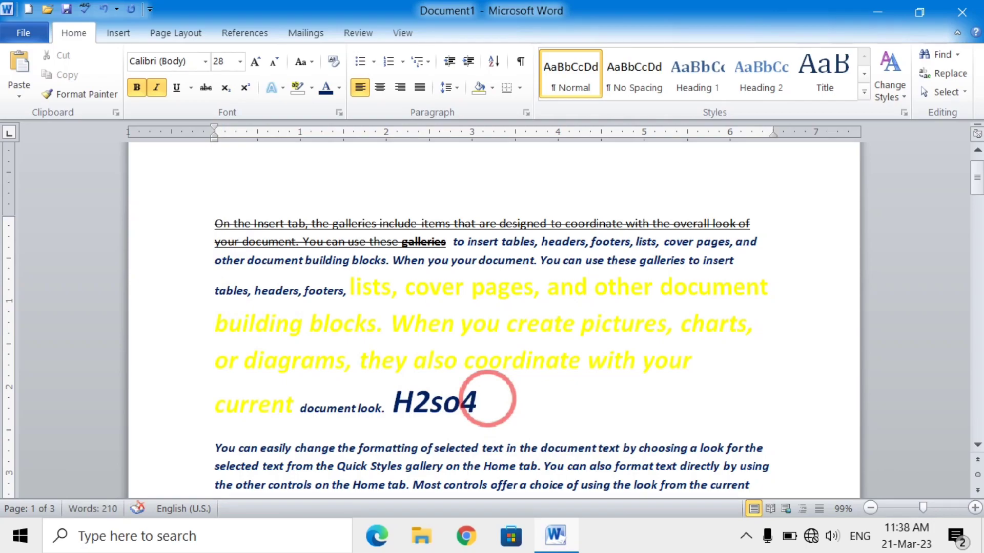
{"action": "left_click_drag", "start_coordinate": [482, 400], "coordinate": [422, 404]}
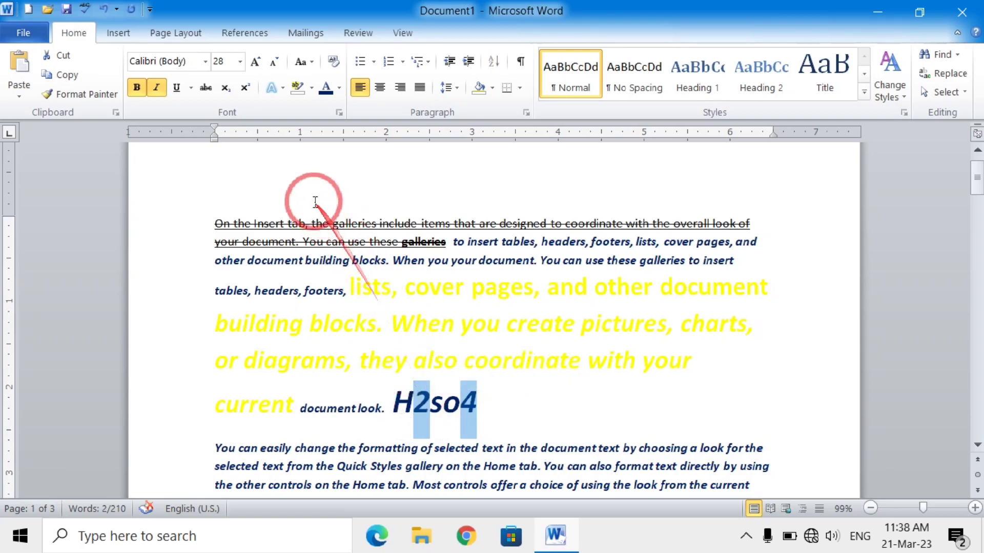
{"action": "left_click", "coordinate": [225, 88]}
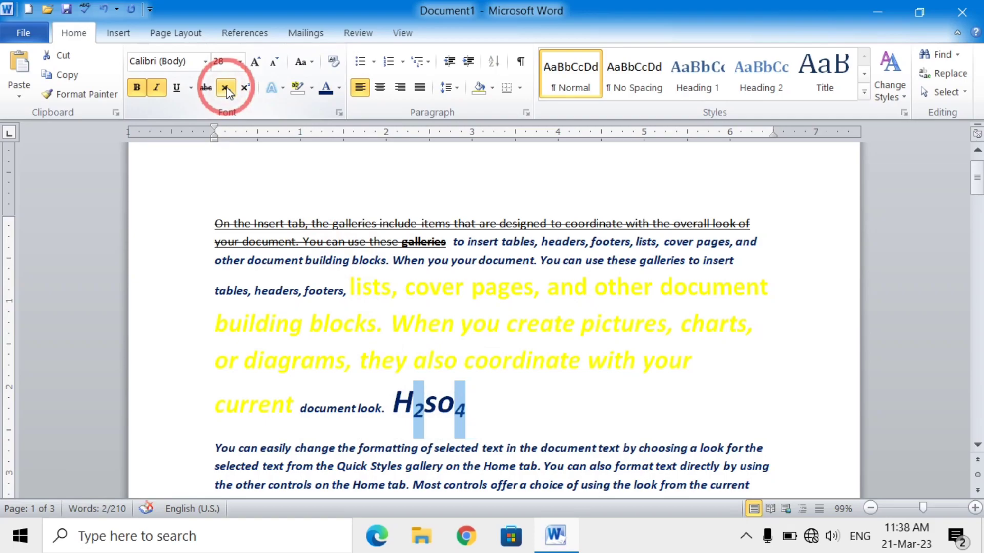
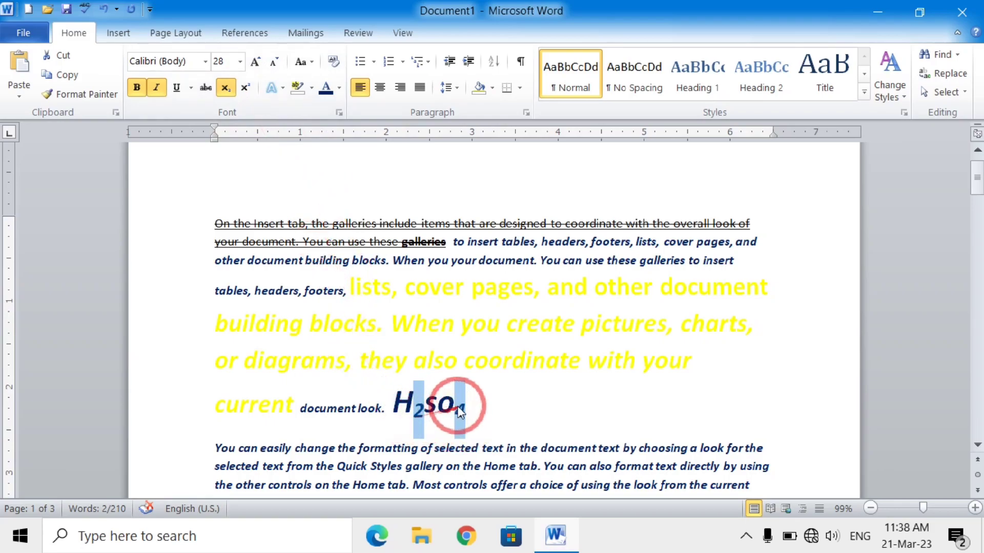
Superscript the 2 and 4 in H2so4 and the th in class=4th
{"action": "left_click", "coordinate": [245, 87]}
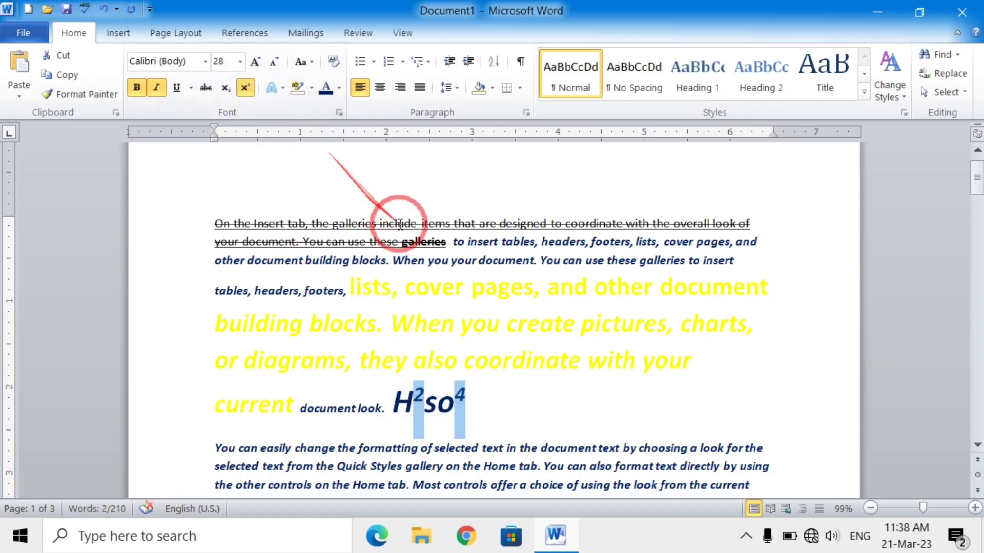
{"action": "left_click", "coordinate": [499, 424]}
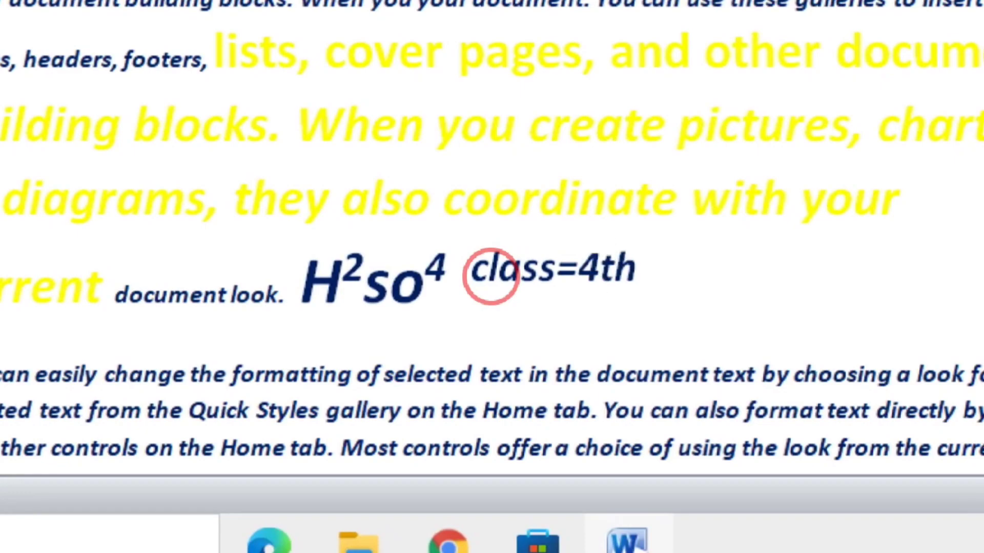
{"action": "key", "text": "shift+Left"}
{"action": "key", "text": "shift+Left"}
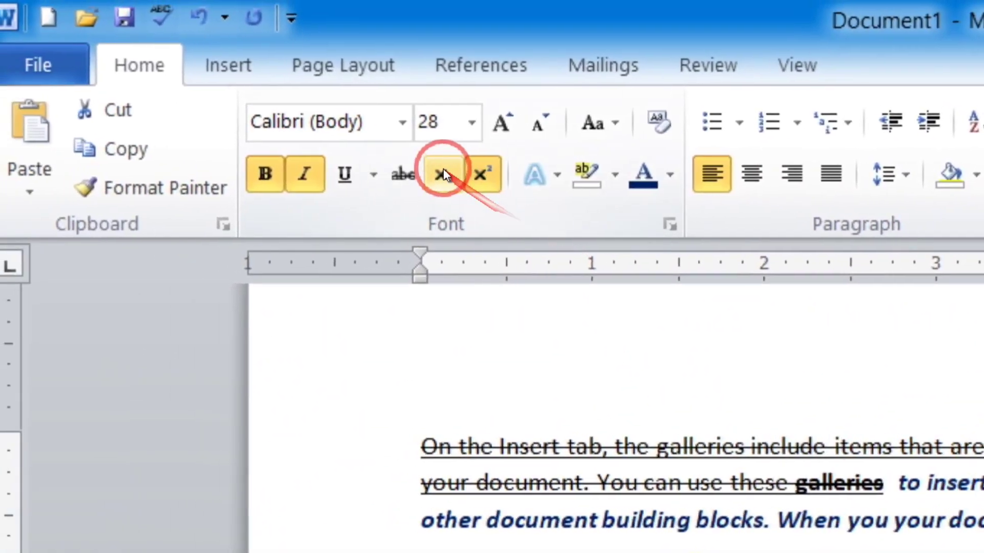
{"action": "left_click", "coordinate": [471, 173]}
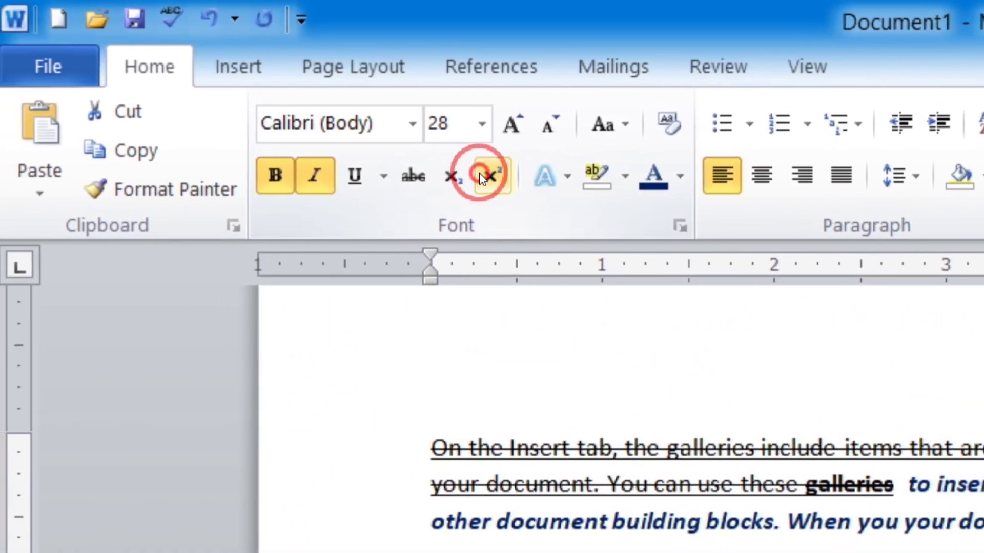
{"action": "left_click", "coordinate": [481, 177]}
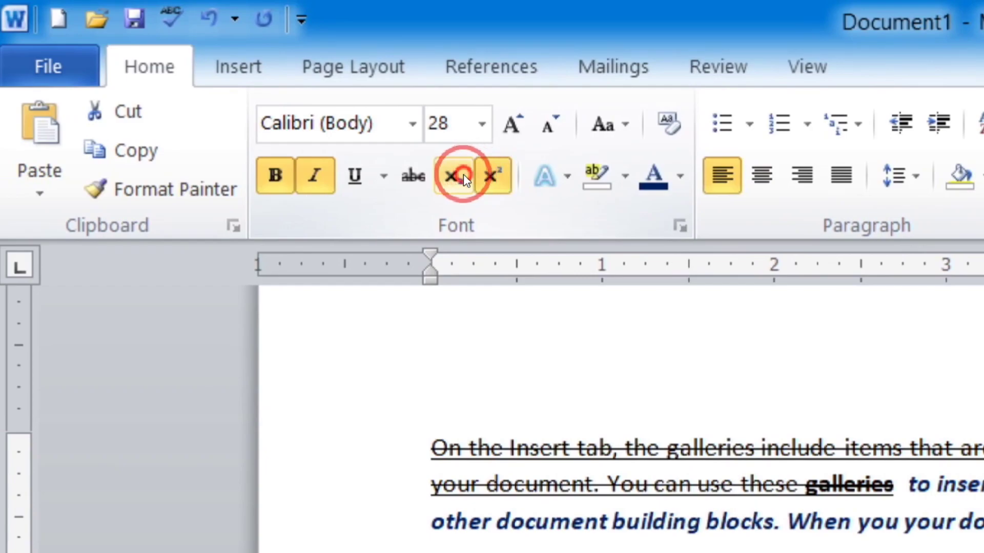
Try subscript on th, restore superscript, and glance at the Text Effects gallery
{"action": "left_click", "coordinate": [463, 177]}
{"action": "left_click", "coordinate": [489, 178]}
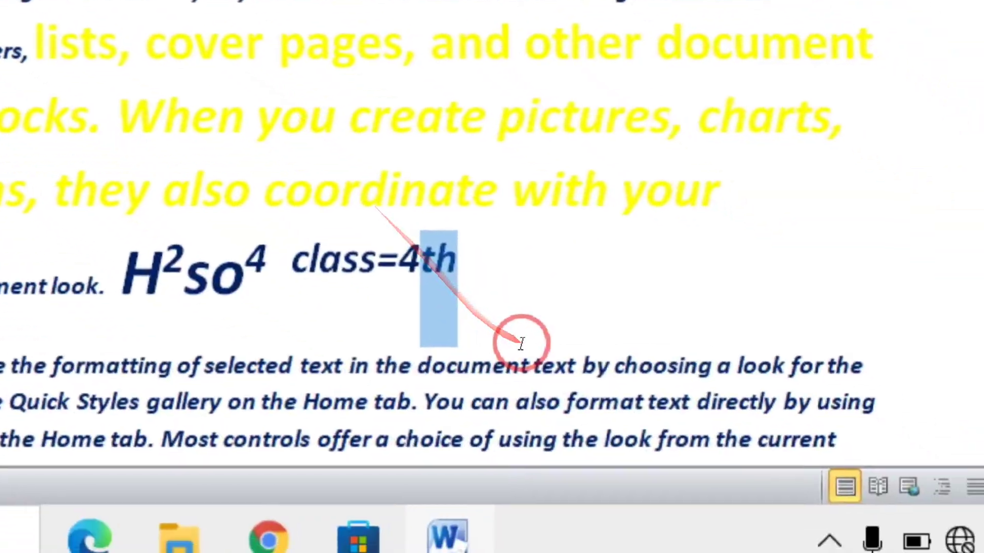
{"action": "left_click", "coordinate": [521, 337]}
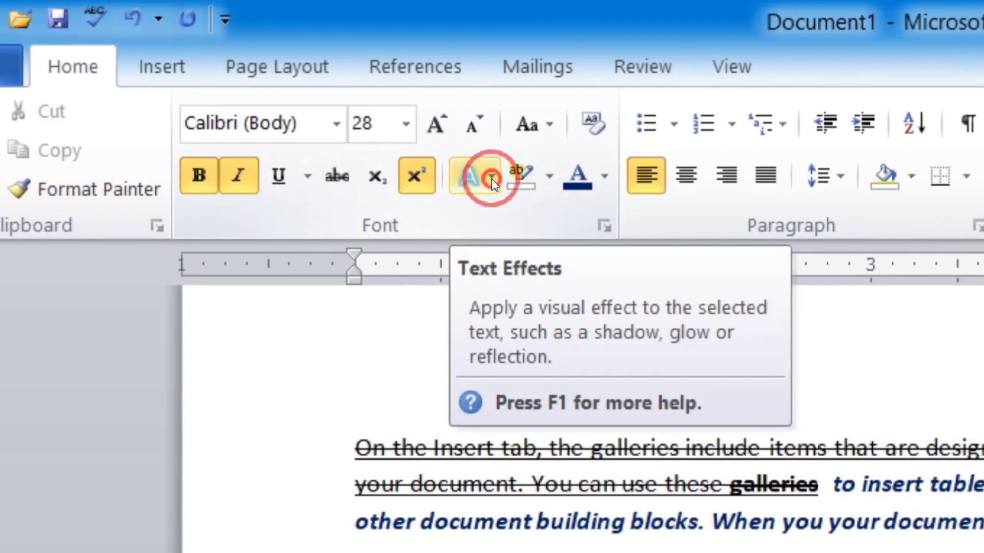
{"action": "left_click", "coordinate": [490, 178]}
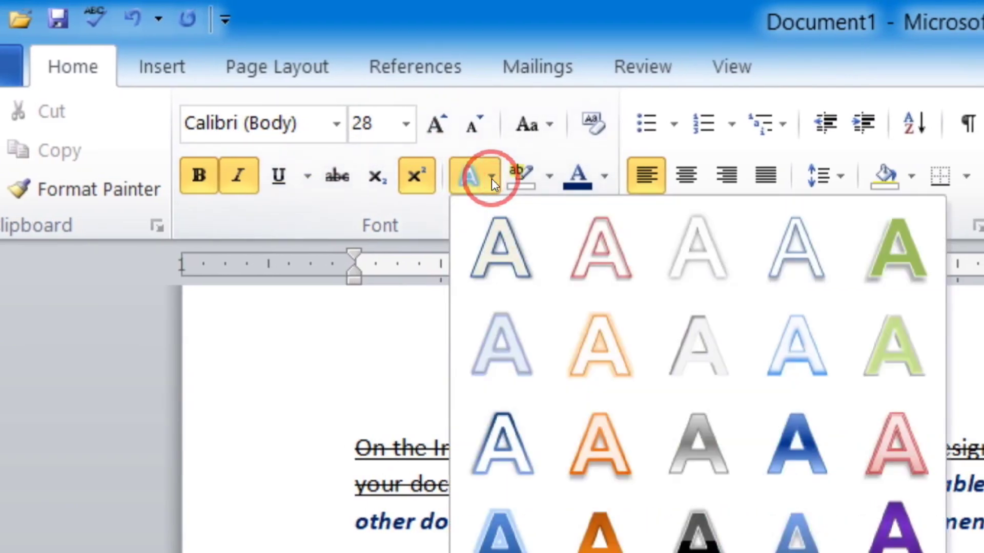
{"action": "left_click", "coordinate": [491, 179]}
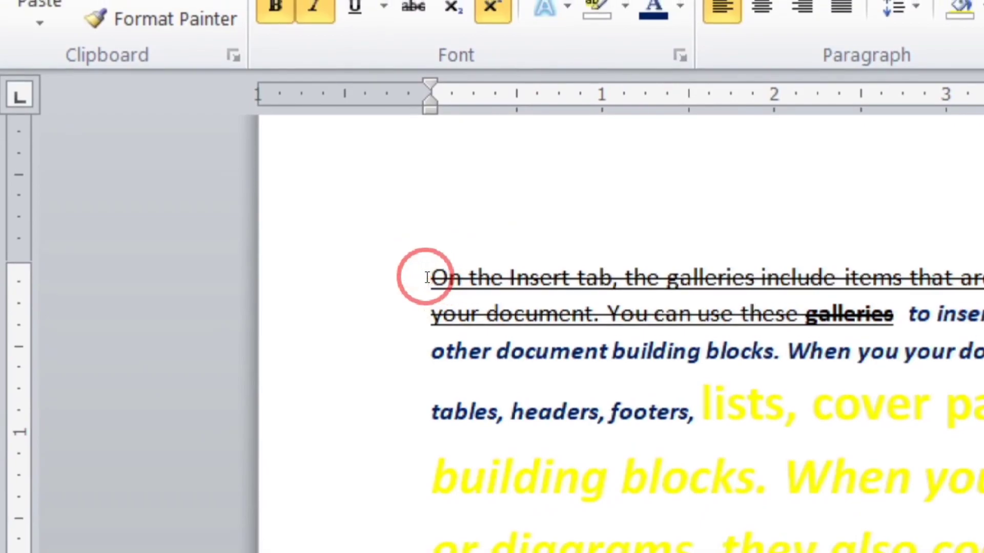
Change the text from 'On the Insert tab' through class=4th to UPPERCASE
{"action": "left_click_drag", "start_coordinate": [428, 277], "coordinate": [983, 552]}
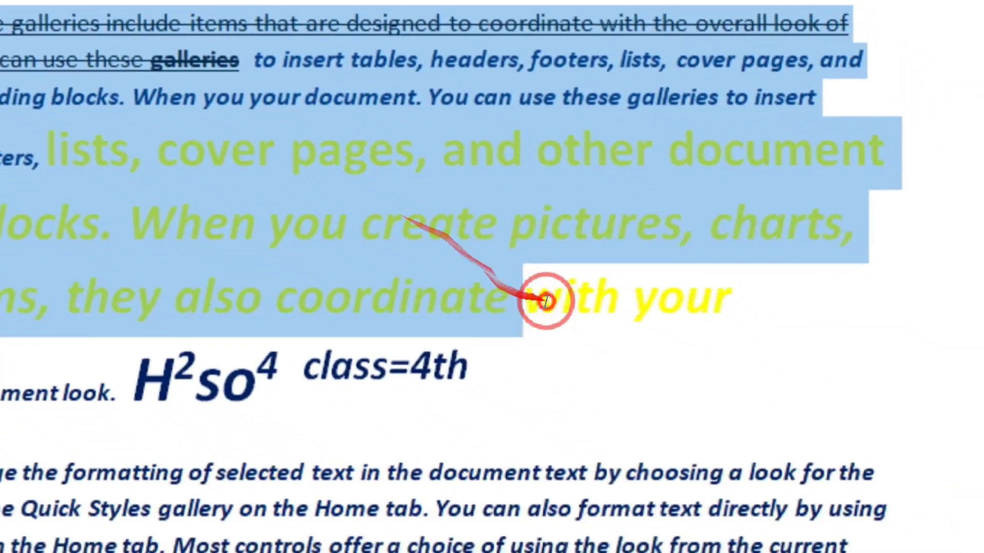
{"action": "left_click_drag", "start_coordinate": [546, 302], "coordinate": [605, 392]}
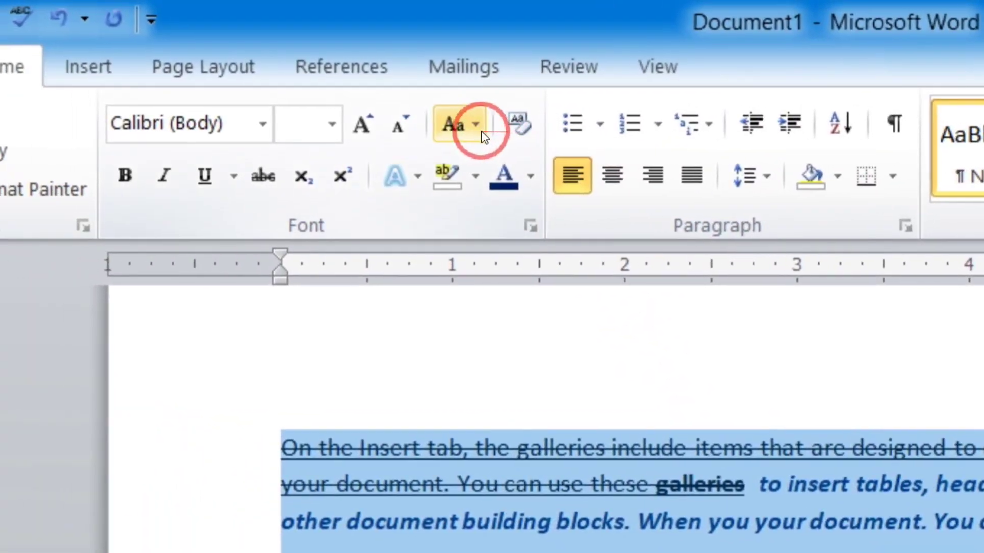
{"action": "left_click", "coordinate": [491, 129]}
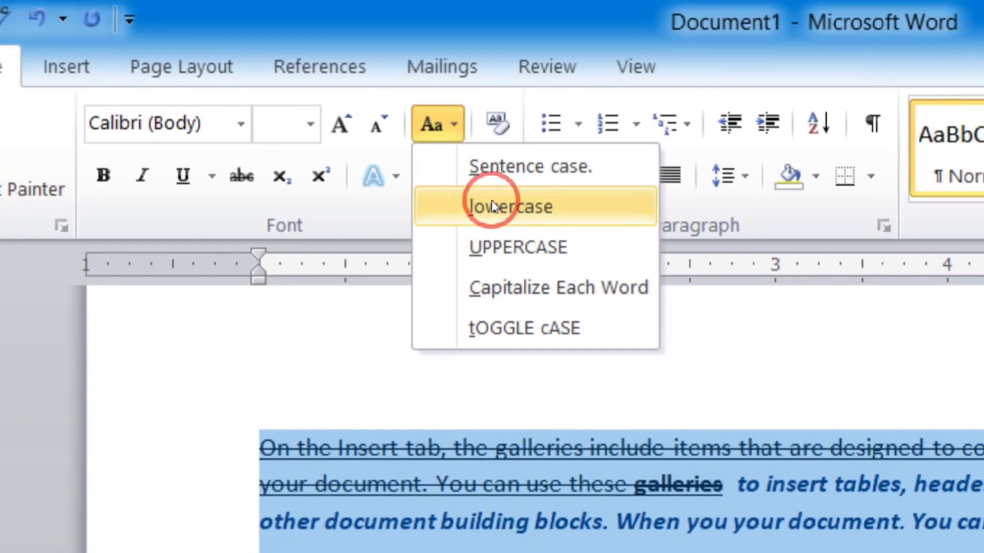
{"action": "left_click", "coordinate": [491, 240]}
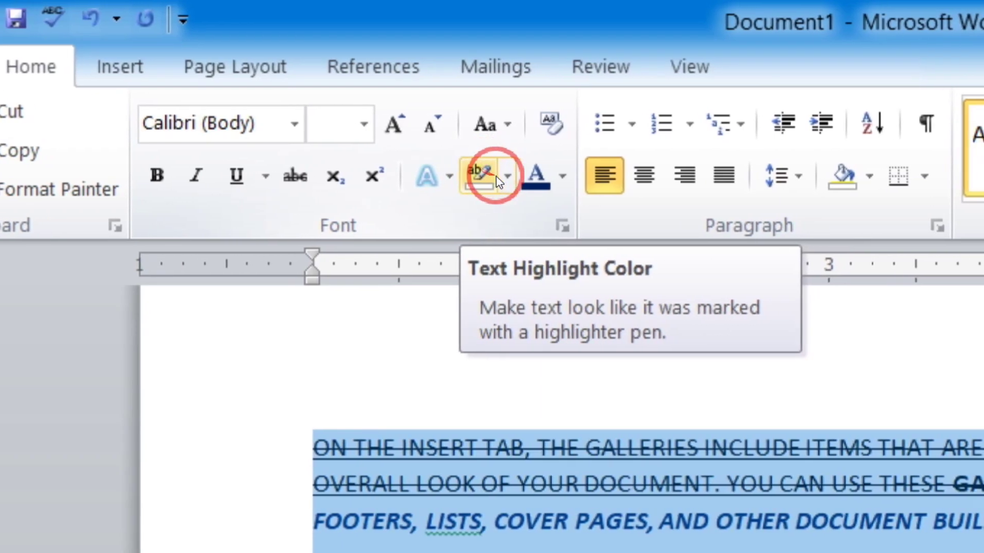
{"action": "left_click", "coordinate": [503, 175]}
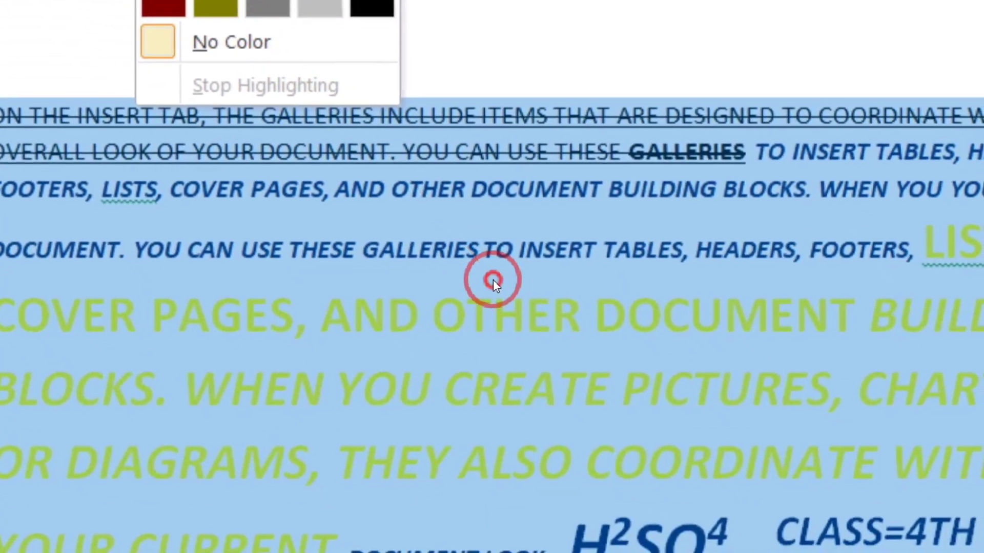
{"action": "left_click_drag", "start_coordinate": [539, 335], "coordinate": [127, 372]}
{"action": "left_click_drag", "start_coordinate": [445, 284], "coordinate": [983, 496]}
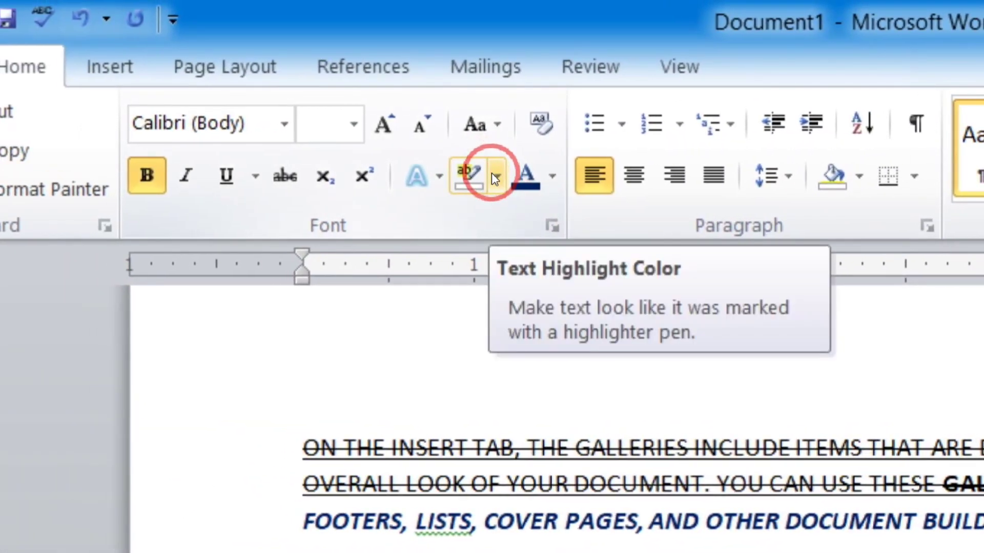
{"action": "left_click", "coordinate": [489, 176]}
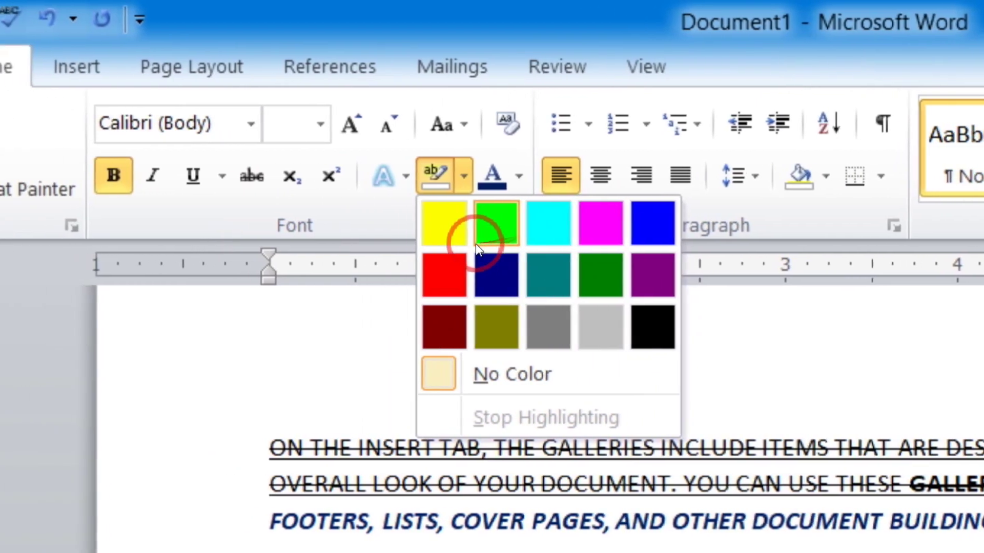
{"action": "left_click", "coordinate": [493, 177]}
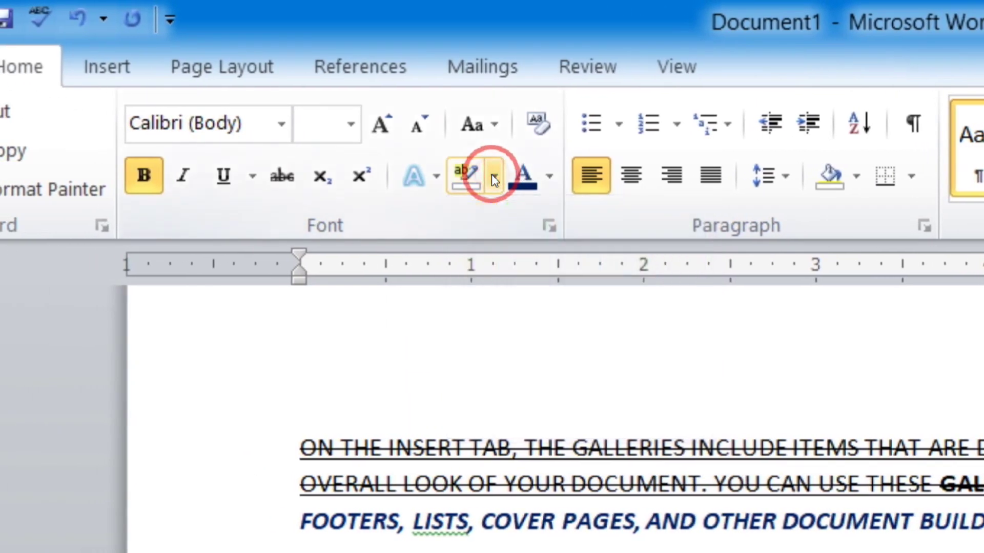
{"action": "left_click", "coordinate": [493, 177]}
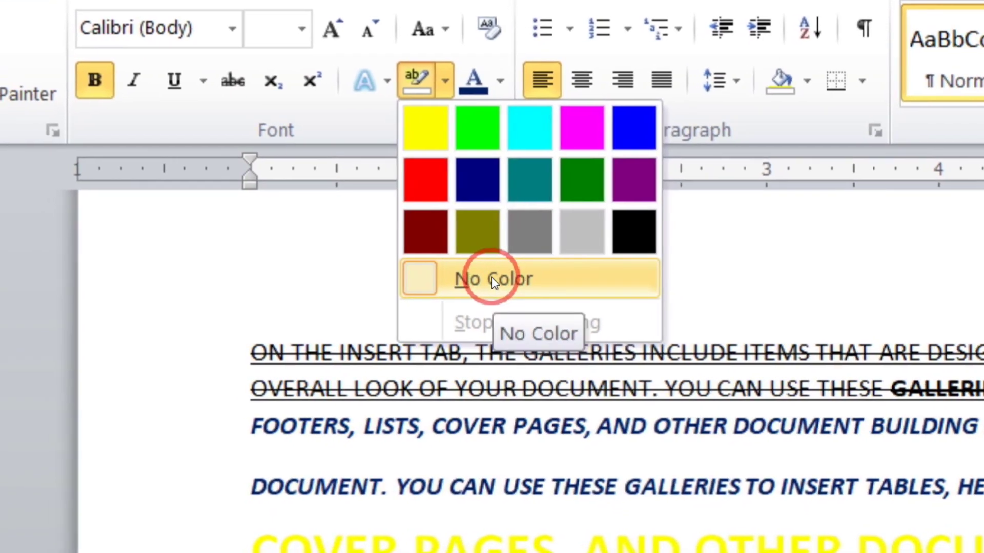
{"action": "left_click", "coordinate": [491, 277]}
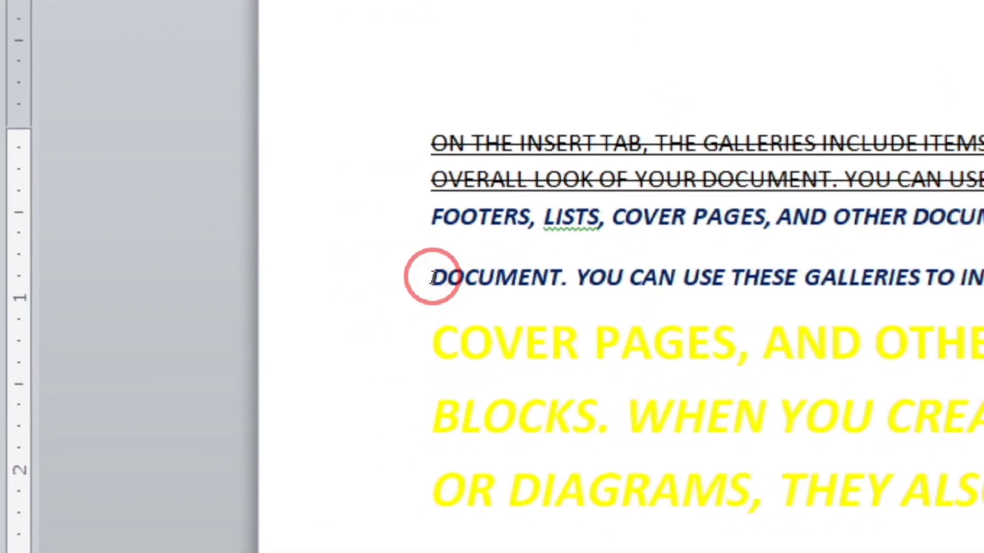
{"action": "left_click_drag", "start_coordinate": [432, 277], "coordinate": [983, 535]}
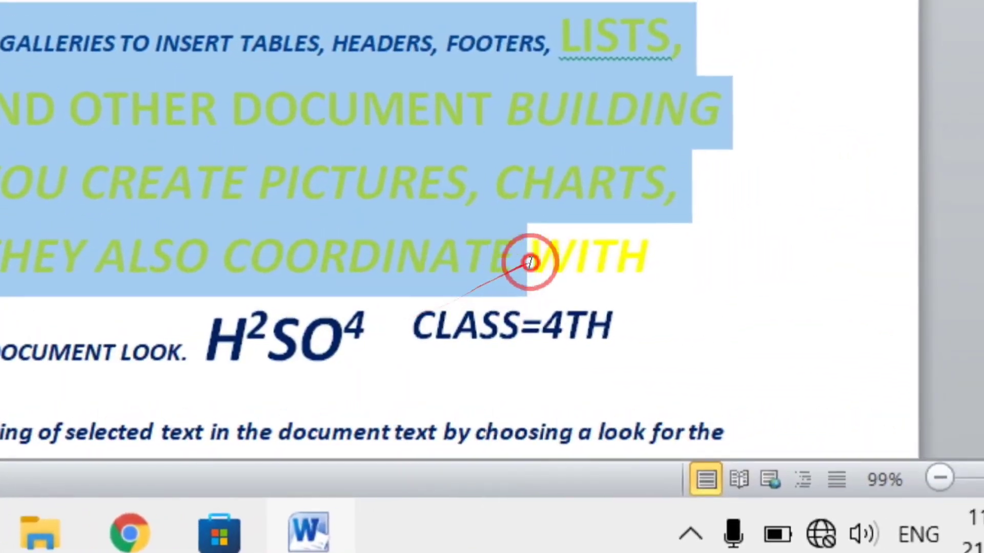
Colour the passage from DOCUMENT. YOU CAN USE through COORDINATE WITH Red
{"action": "left_click_drag", "start_coordinate": [530, 262], "coordinate": [619, 261]}
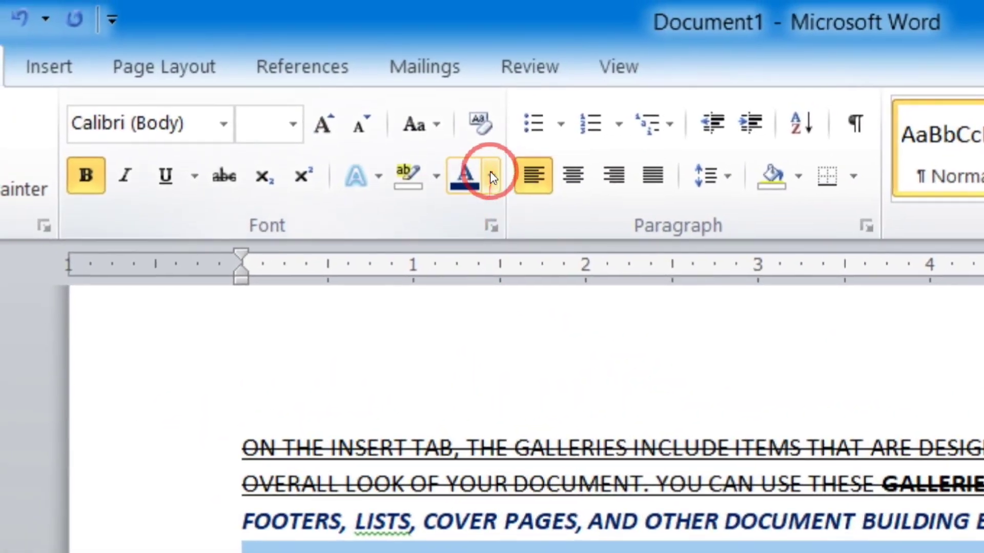
{"action": "left_click", "coordinate": [490, 175]}
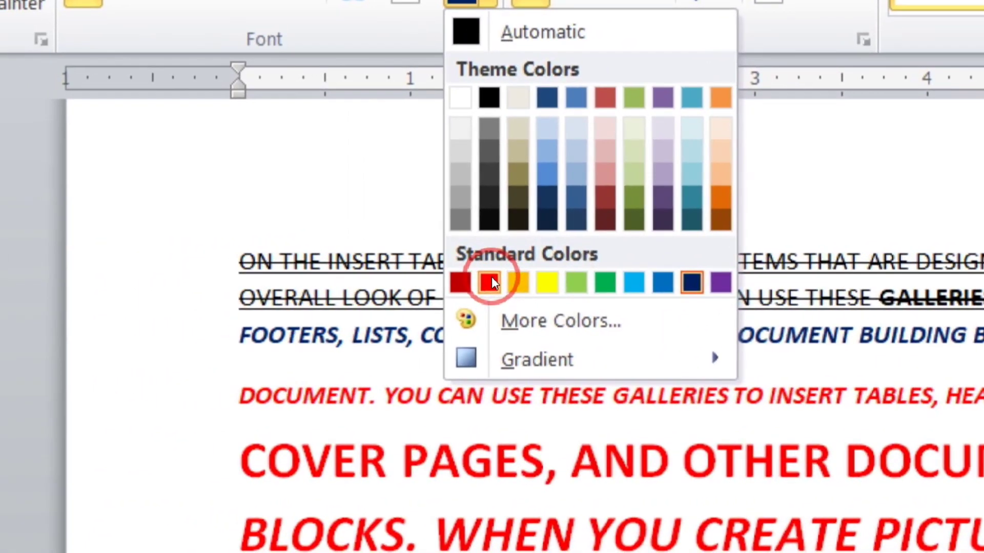
{"action": "left_click", "coordinate": [490, 282]}
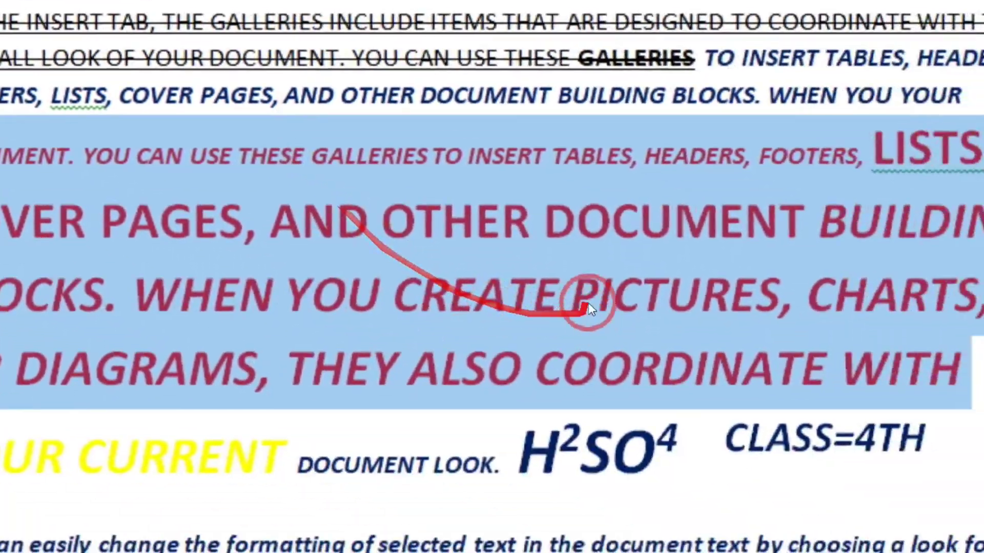
{"action": "left_click", "coordinate": [419, 180]}
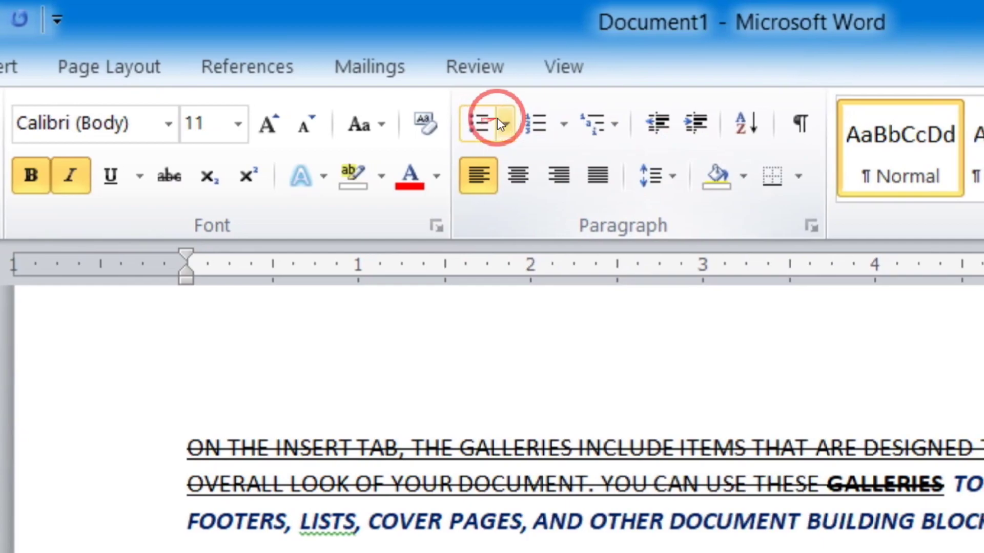
Give the paragraphs diamond bullets, then bring the bullet style choices back up
{"action": "left_click", "coordinate": [501, 122]}
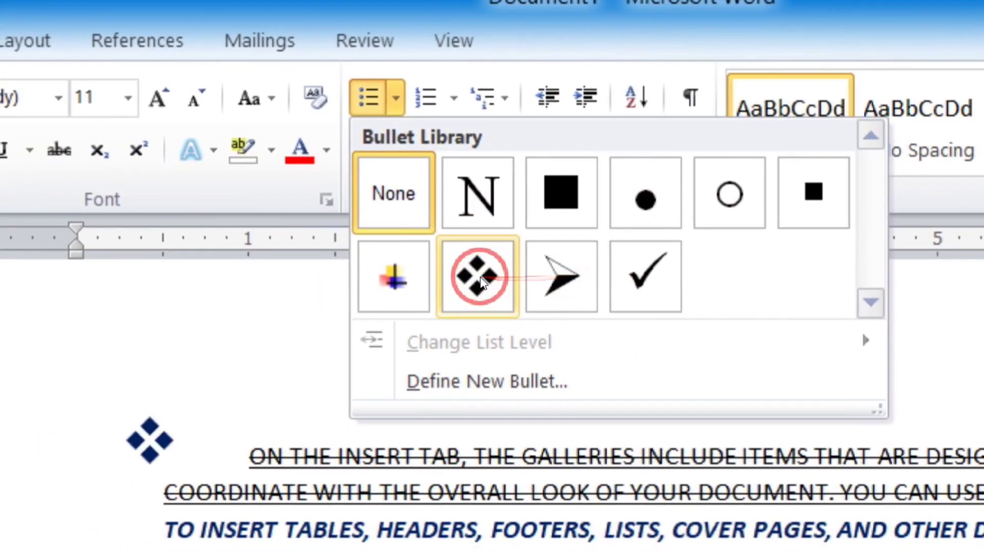
{"action": "left_click", "coordinate": [491, 279]}
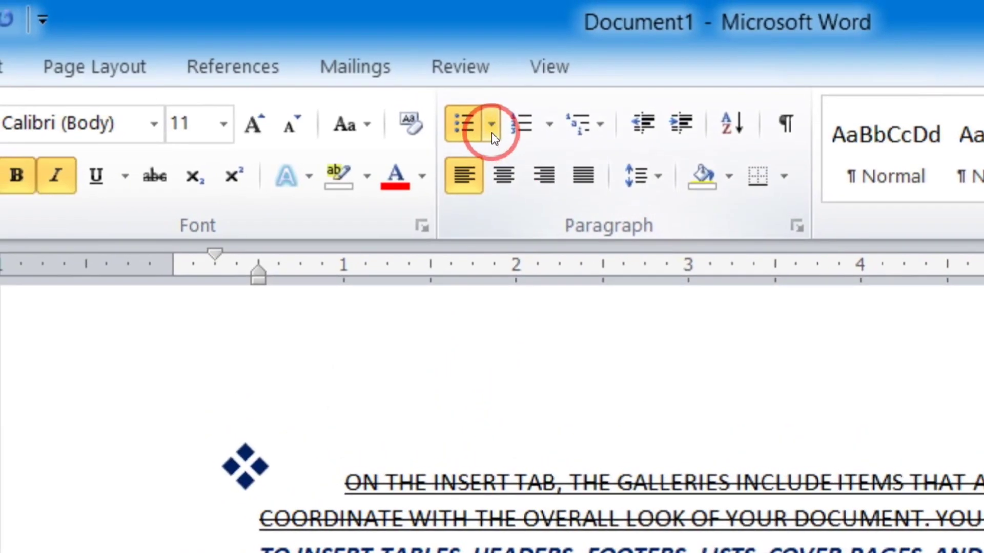
{"action": "left_click", "coordinate": [476, 125]}
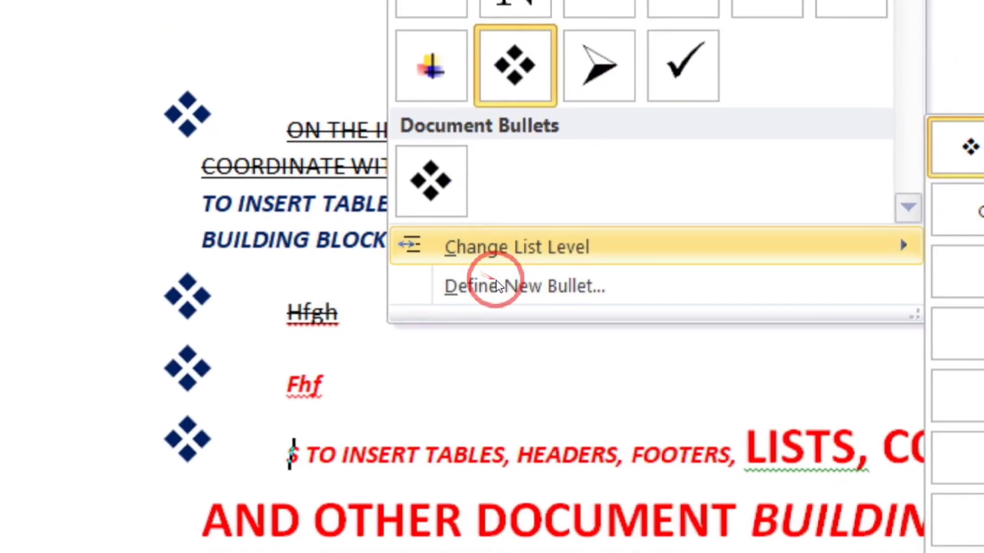
Define a new bullet using the looped knot symbol, character code 208
{"action": "left_click", "coordinate": [466, 486]}
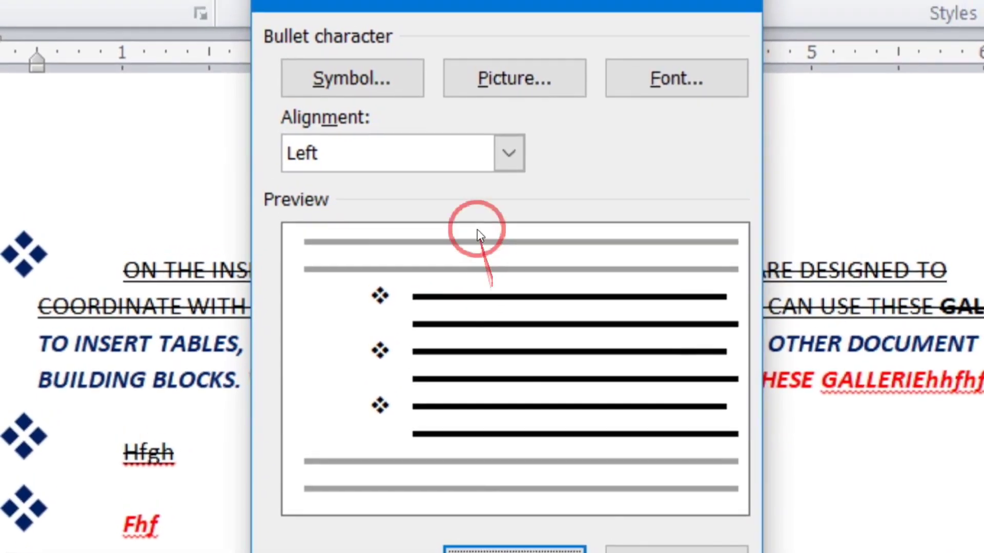
{"action": "left_click", "coordinate": [320, 77]}
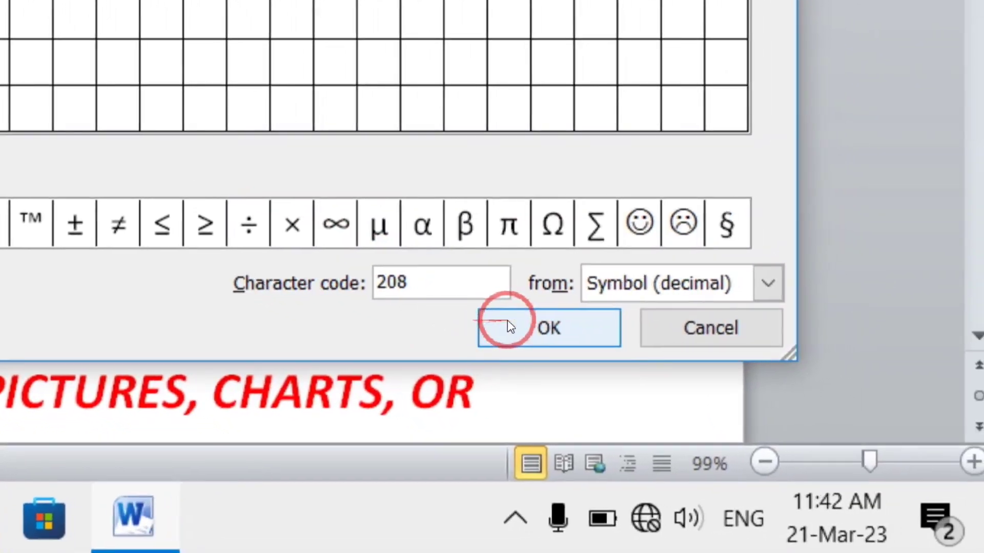
{"action": "left_click", "coordinate": [507, 326]}
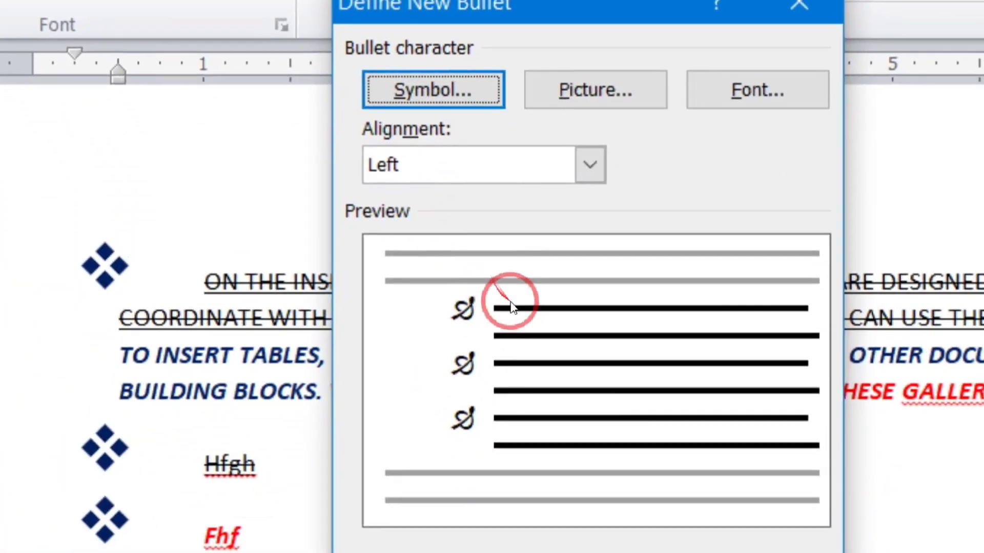
{"action": "left_click", "coordinate": [494, 276]}
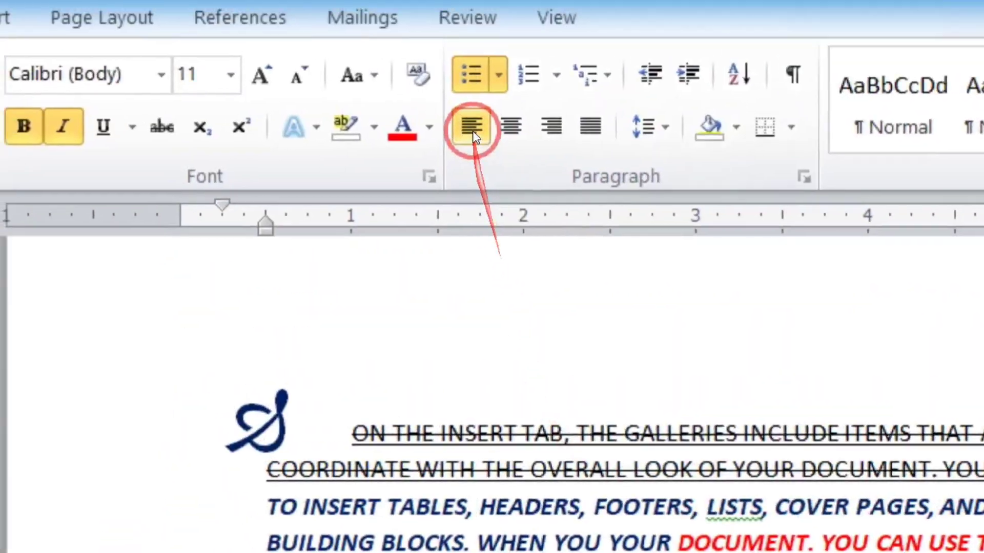
Switch the list to 1., 2., 3. numbering
{"action": "left_click", "coordinate": [556, 75]}
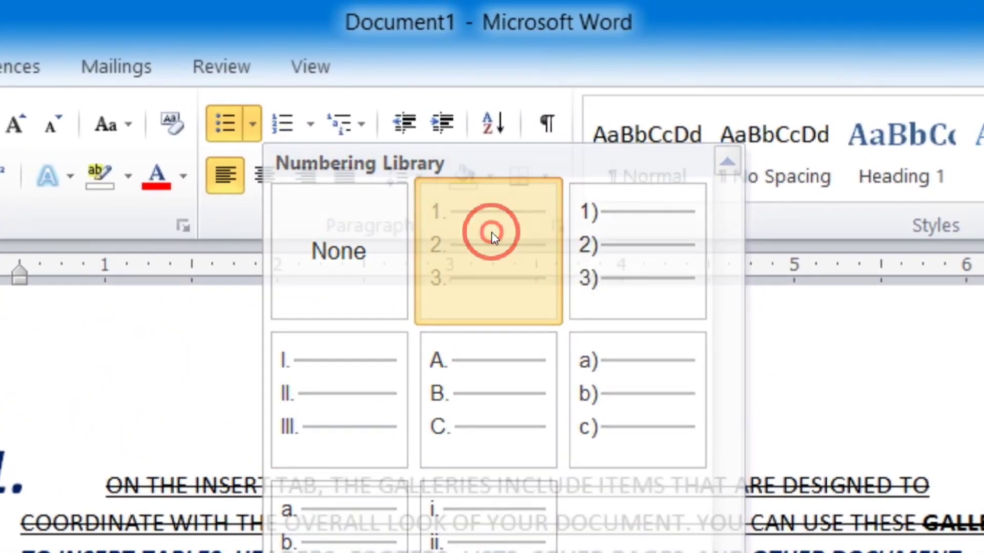
{"action": "left_click", "coordinate": [491, 233]}
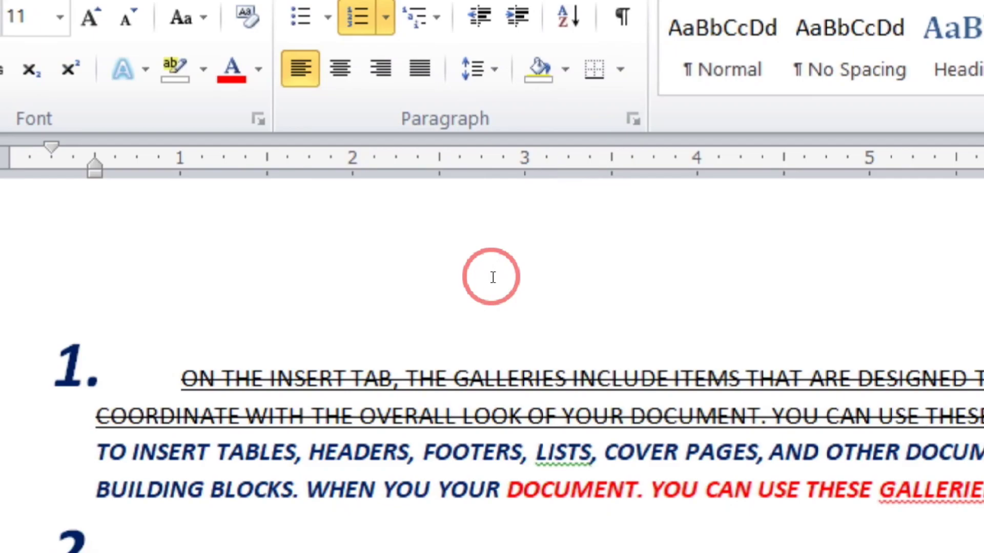
{"action": "scroll", "coordinate": [490, 277], "scroll_direction": "down", "scroll_amount": 1}
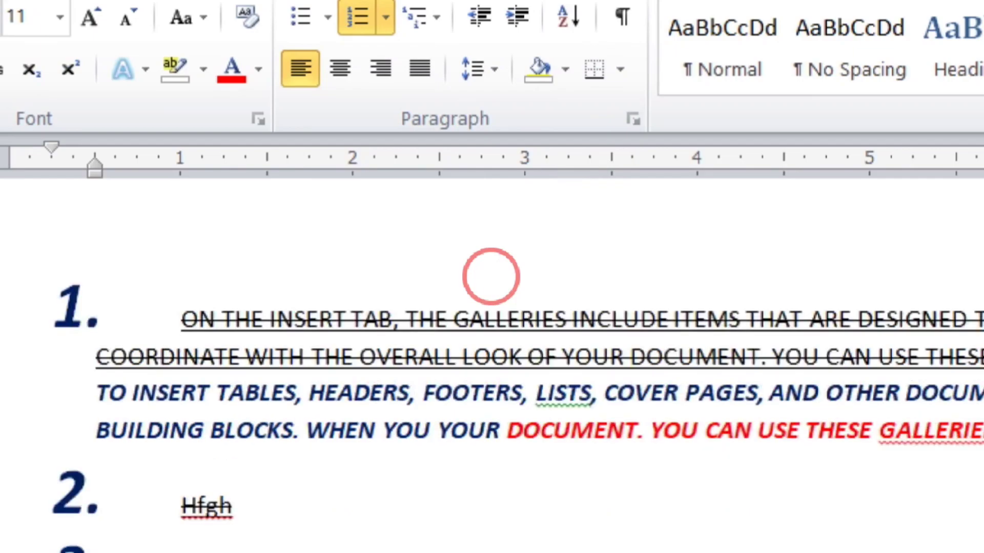
{"action": "scroll", "coordinate": [490, 277], "scroll_direction": "down", "scroll_amount": 1}
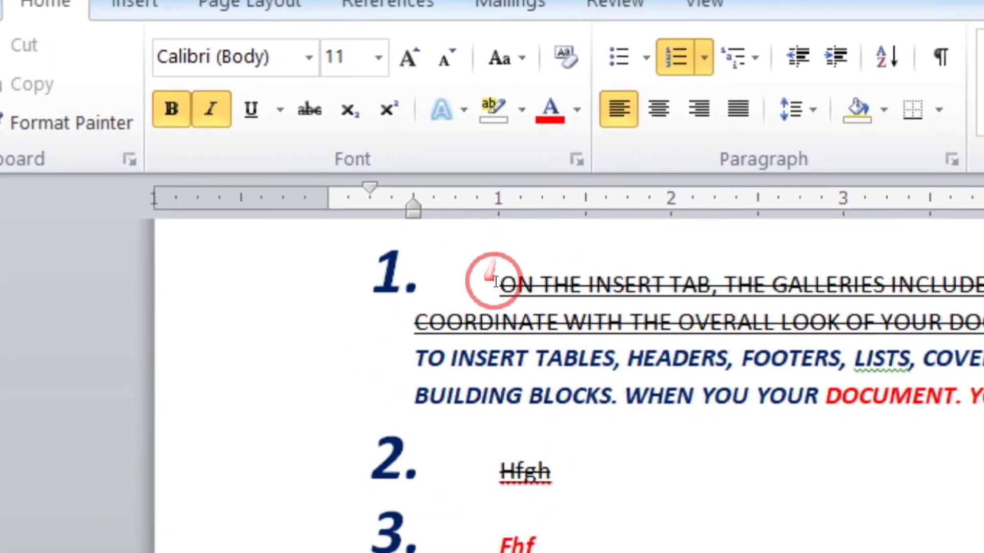
Adjust the first list item's indent, ending about half an inch in
{"action": "left_click", "coordinate": [519, 294]}
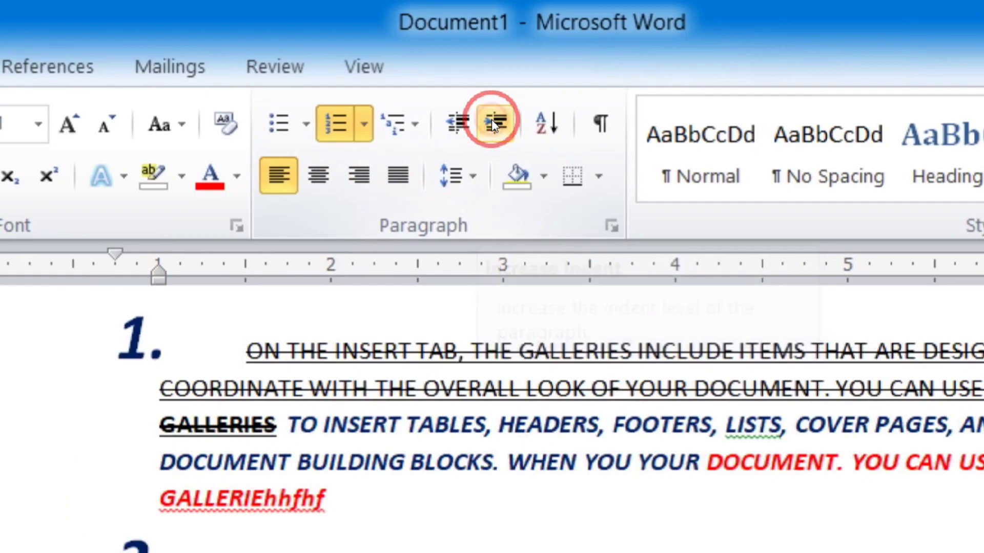
{"action": "left_click", "coordinate": [490, 119]}
{"action": "left_click", "coordinate": [491, 119]}
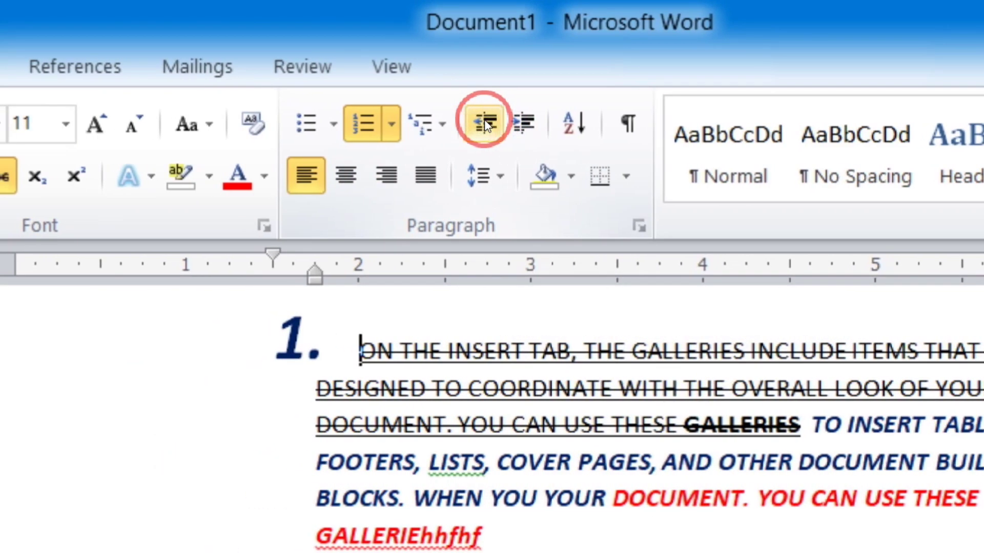
{"action": "left_click", "coordinate": [484, 119]}
{"action": "left_click", "coordinate": [484, 119]}
{"action": "left_click", "coordinate": [484, 119]}
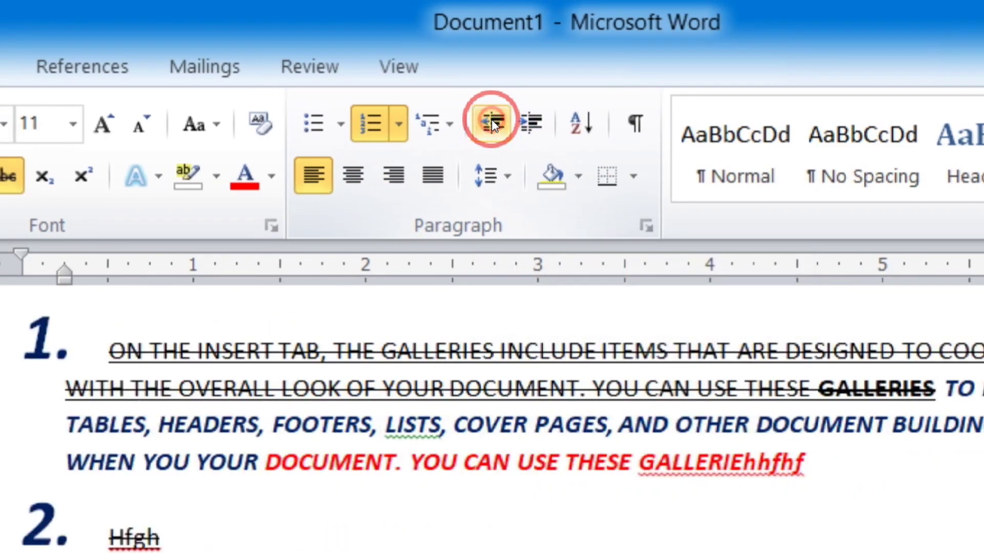
{"action": "left_click", "coordinate": [530, 125]}
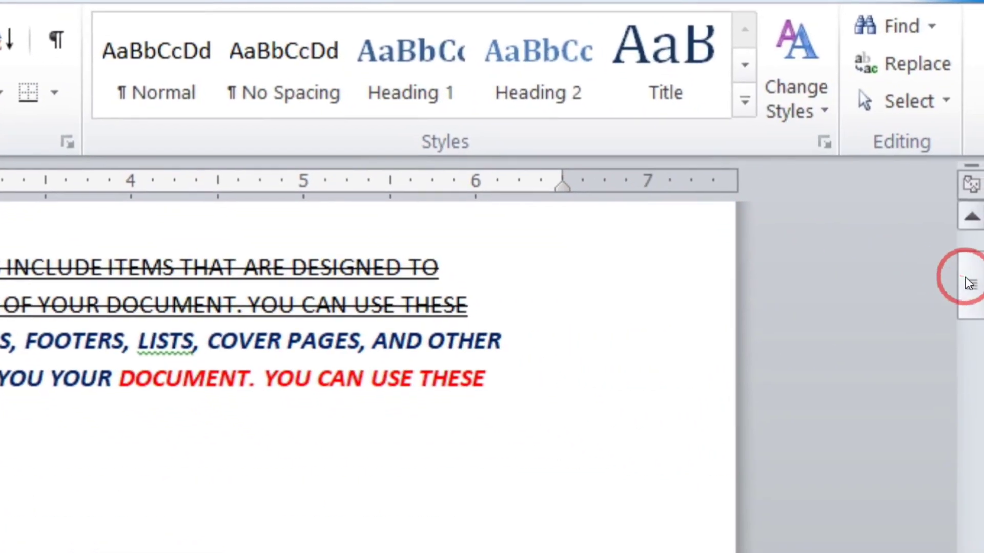
{"action": "left_click_drag", "start_coordinate": [966, 281], "coordinate": [941, 369]}
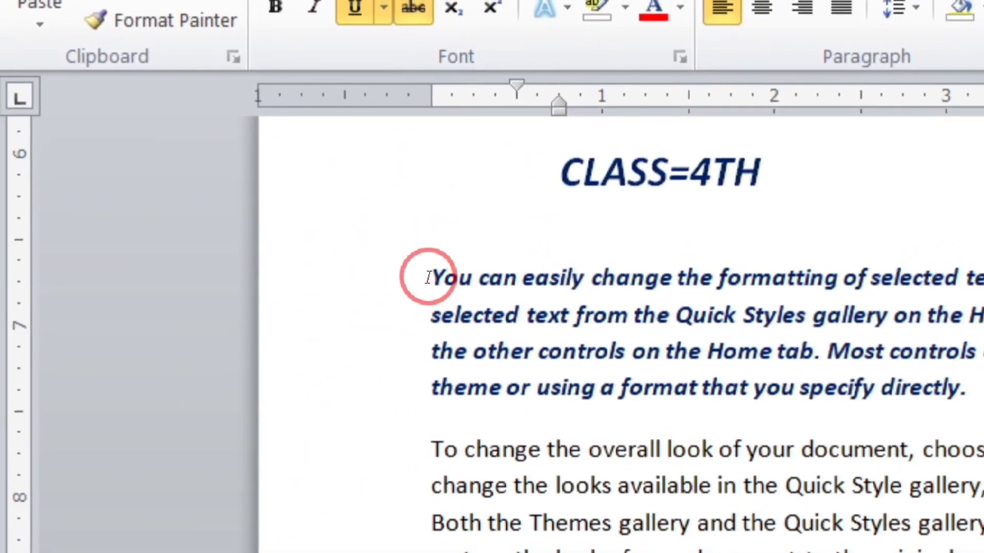
Cycle the italic paragraph and the next through left, centre and right alignment, ending justified
{"action": "left_click_drag", "start_coordinate": [427, 277], "coordinate": [623, 283]}
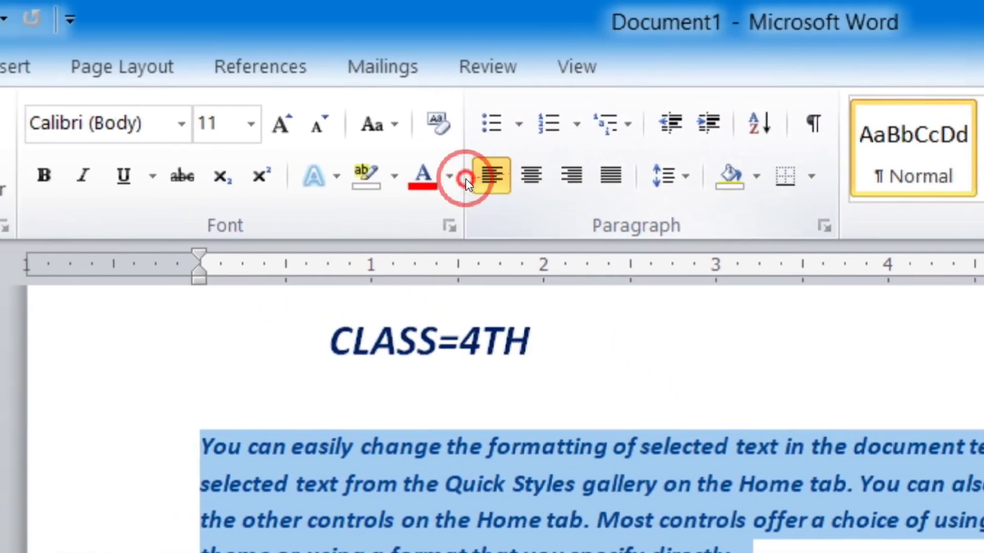
{"action": "key", "text": "ctrl+j"}
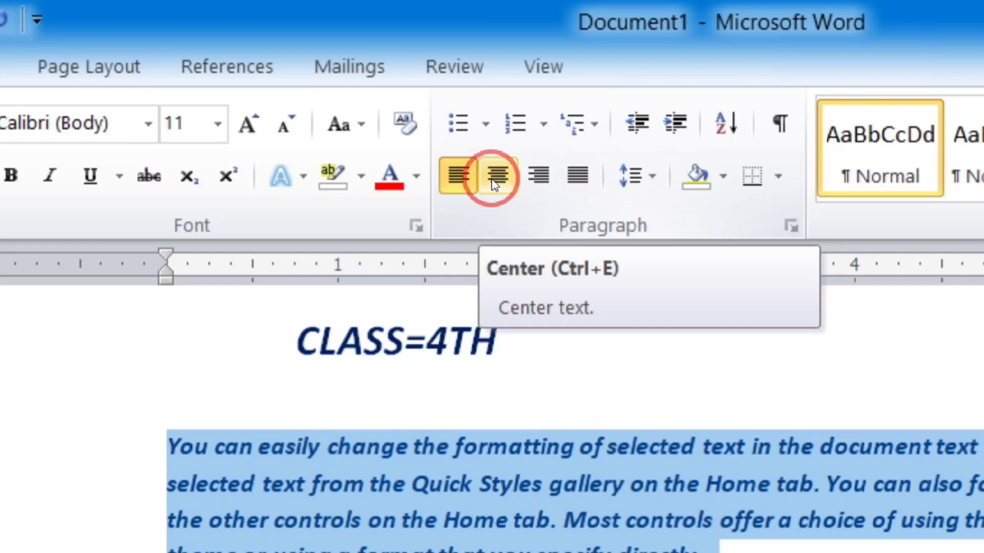
{"action": "left_click", "coordinate": [493, 183]}
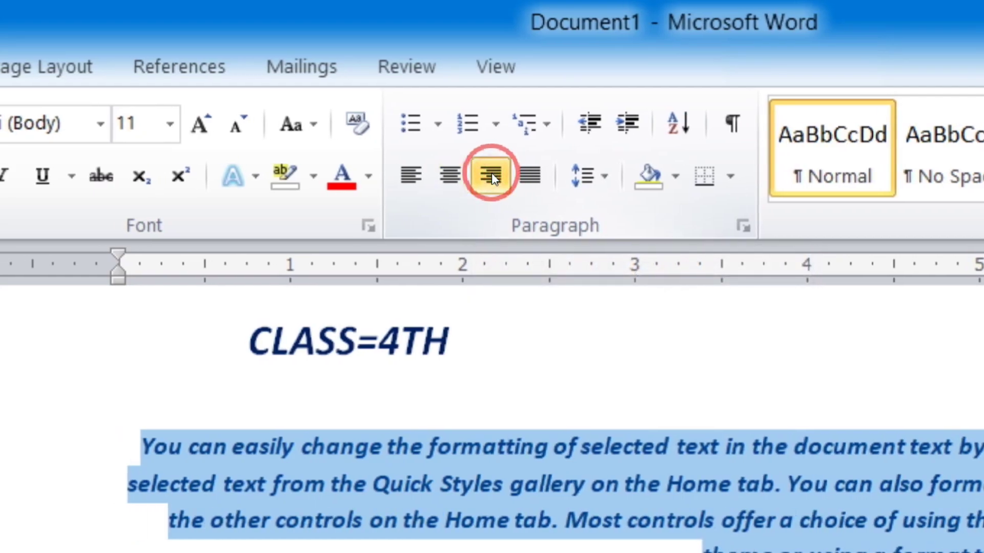
{"action": "left_click", "coordinate": [491, 175]}
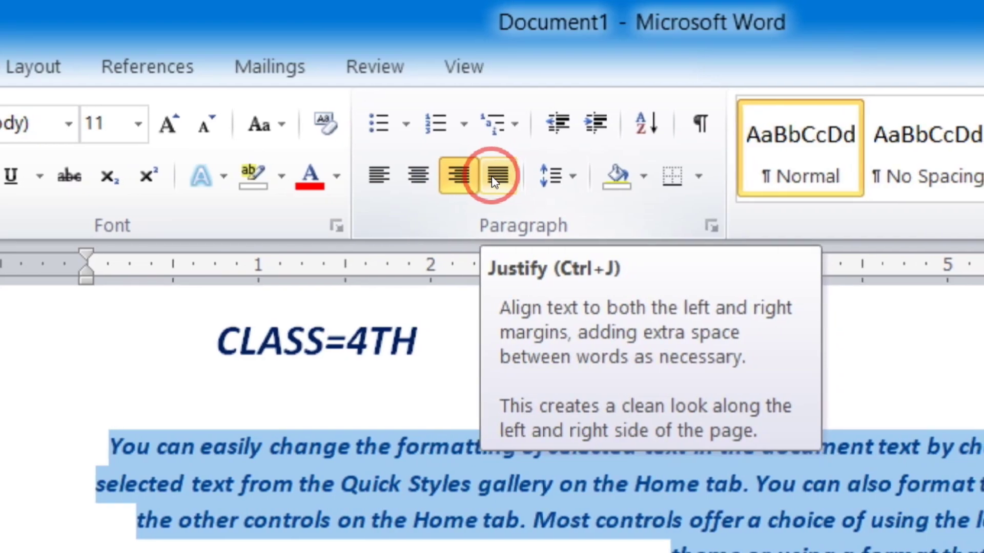
{"action": "left_click", "coordinate": [494, 179]}
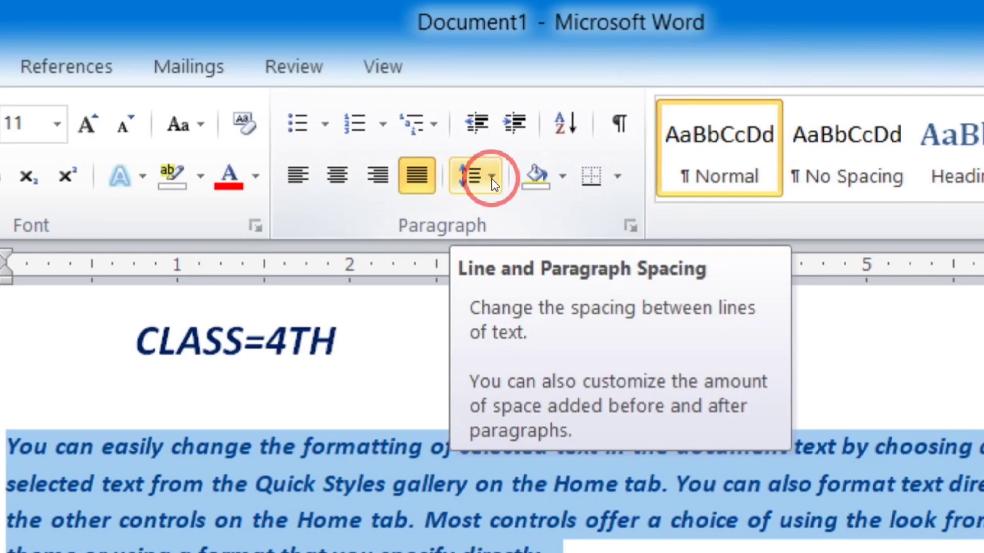
Turn on 'Don't add space between paragraphs of the same style' in Line Spacing Options
{"action": "left_click", "coordinate": [492, 180]}
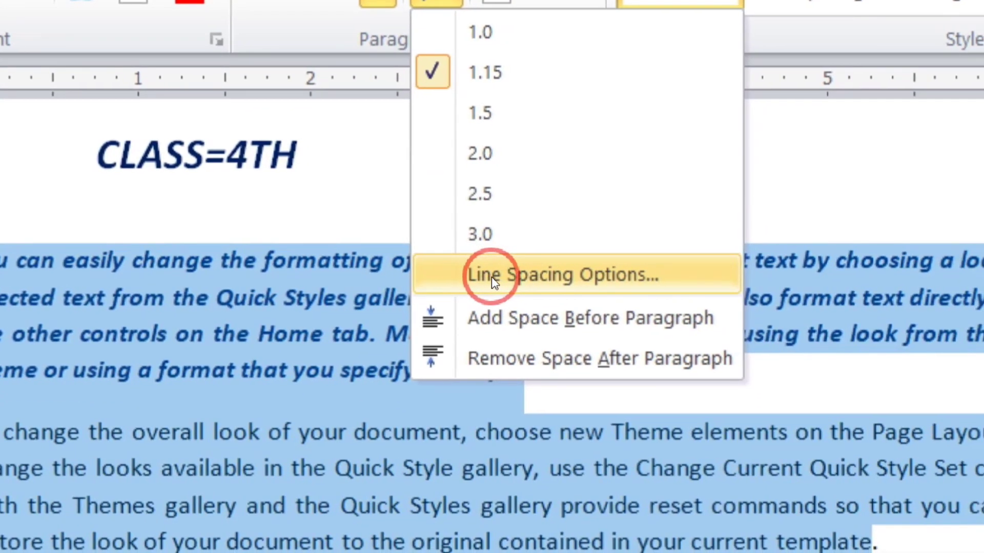
{"action": "left_click", "coordinate": [492, 277]}
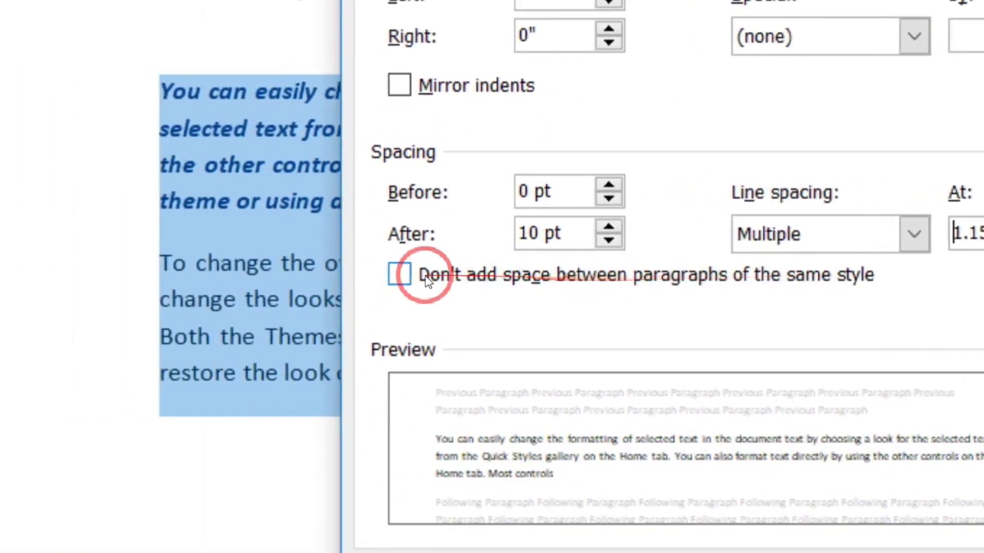
{"action": "left_click", "coordinate": [399, 274]}
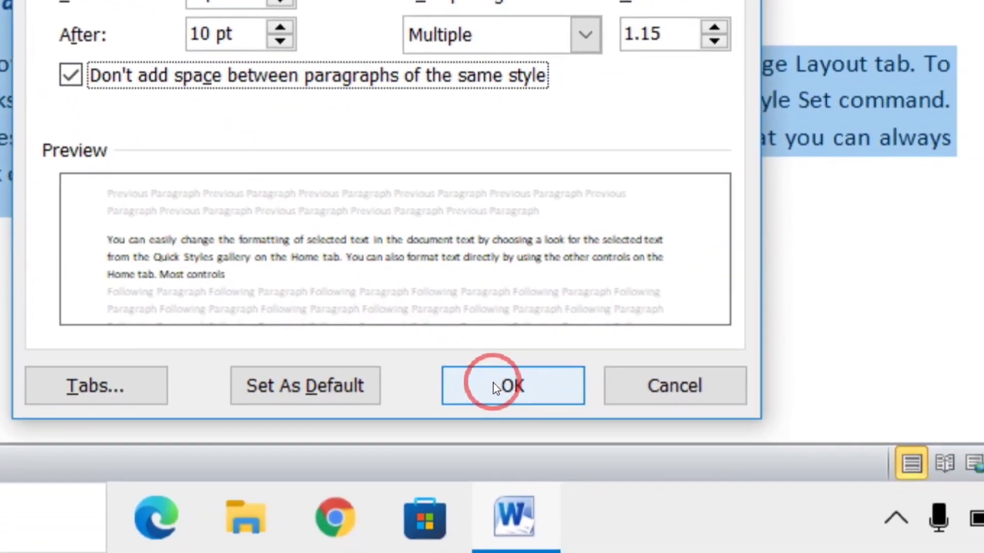
{"action": "left_click", "coordinate": [772, 513]}
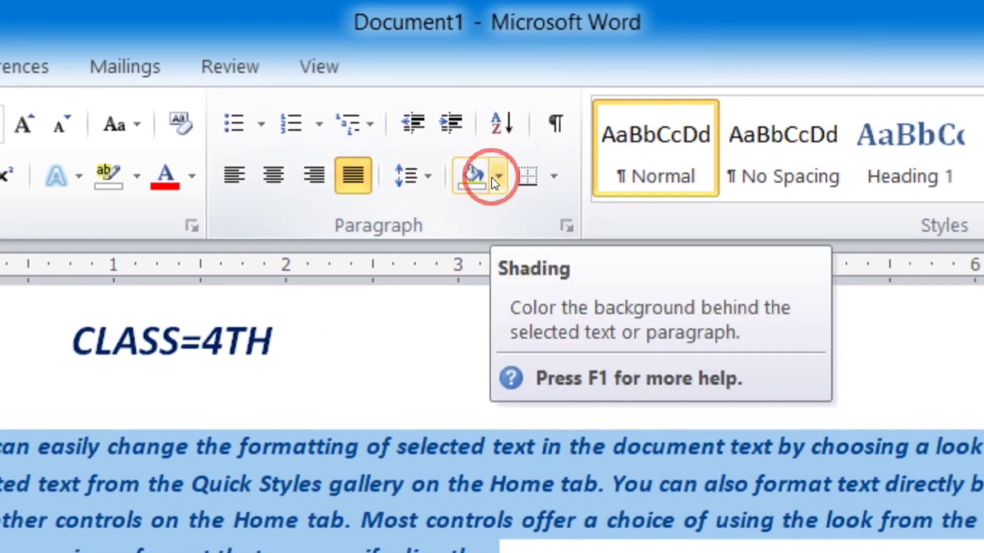
Apply Red shading from Standard Colors to the two selected paragraphs
{"action": "left_click", "coordinate": [495, 179]}
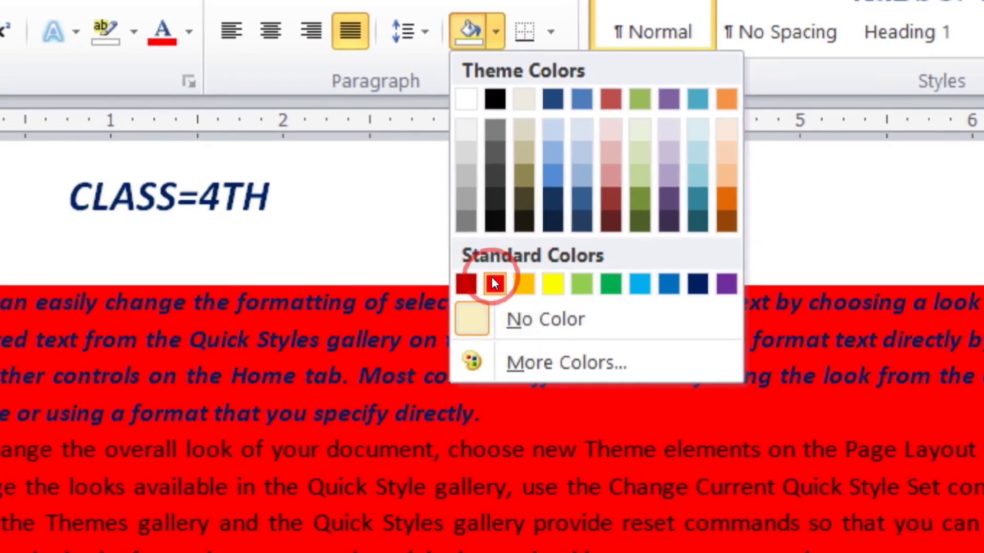
{"action": "left_click", "coordinate": [493, 283]}
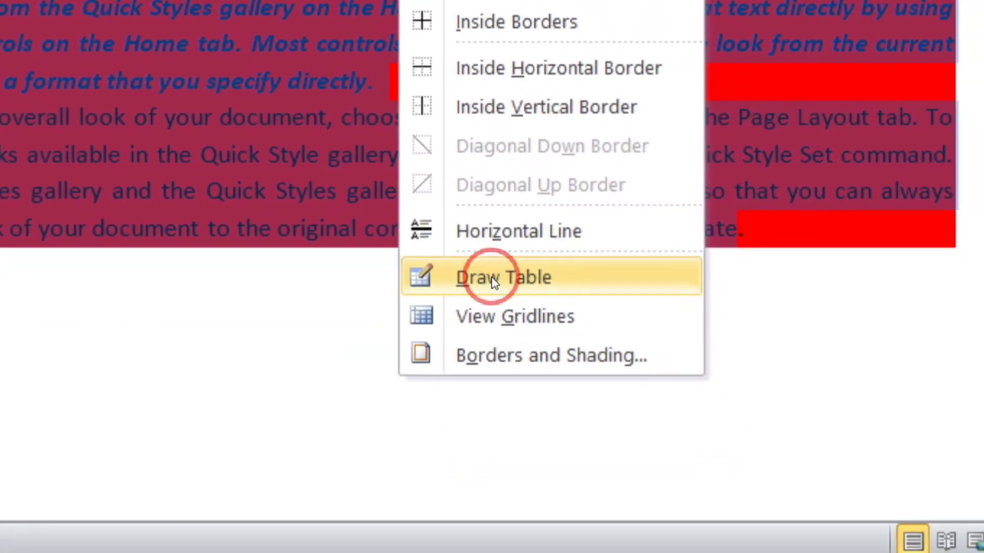
Draw a table border around the red-shaded paragraphs with Draw Table, then return to Home
{"action": "left_click", "coordinate": [494, 282]}
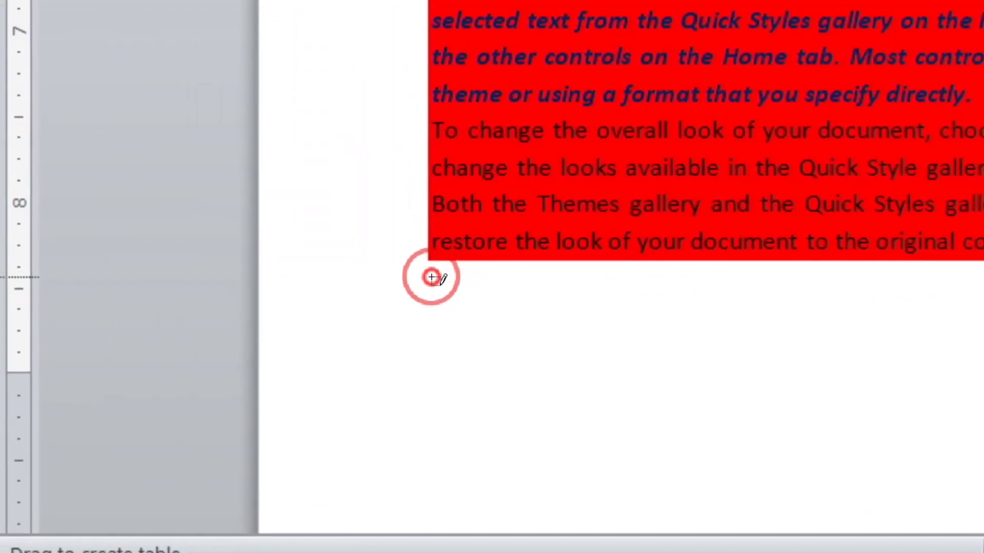
{"action": "mouse_move", "coordinate": [431, 277]}
{"action": "left_mouse_down"}
{"action": "mouse_move", "coordinate": [688, 131]}
{"action": "mouse_move", "coordinate": [920, 124]}
{"action": "mouse_move", "coordinate": [983, 0]}
{"action": "left_mouse_up"}
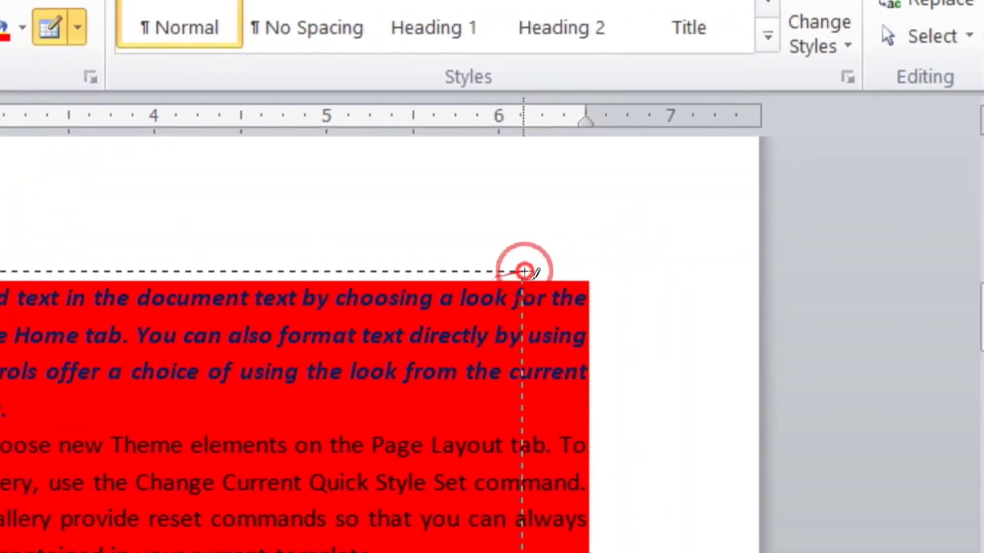
{"action": "left_click_drag", "start_coordinate": [523, 272], "coordinate": [524, 271]}
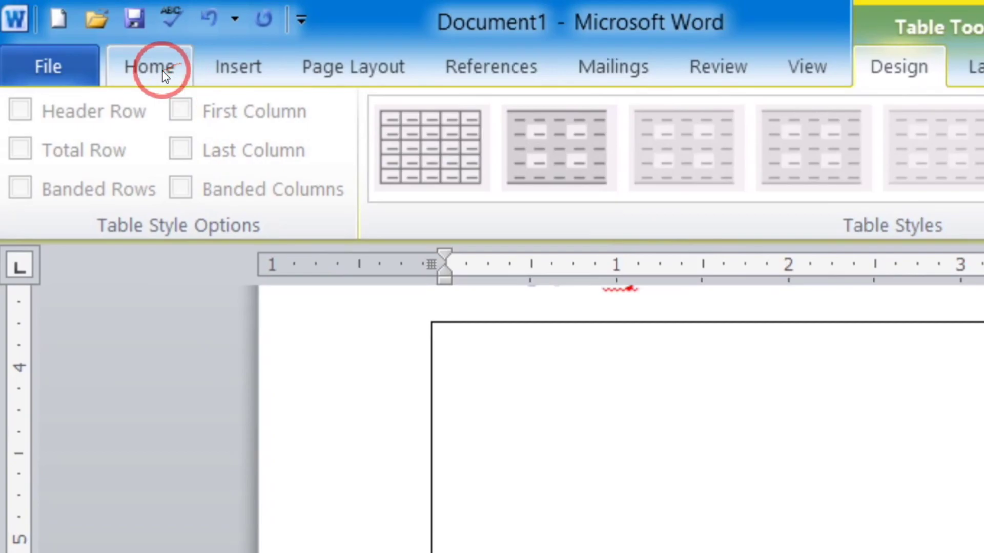
{"action": "left_click", "coordinate": [162, 70]}
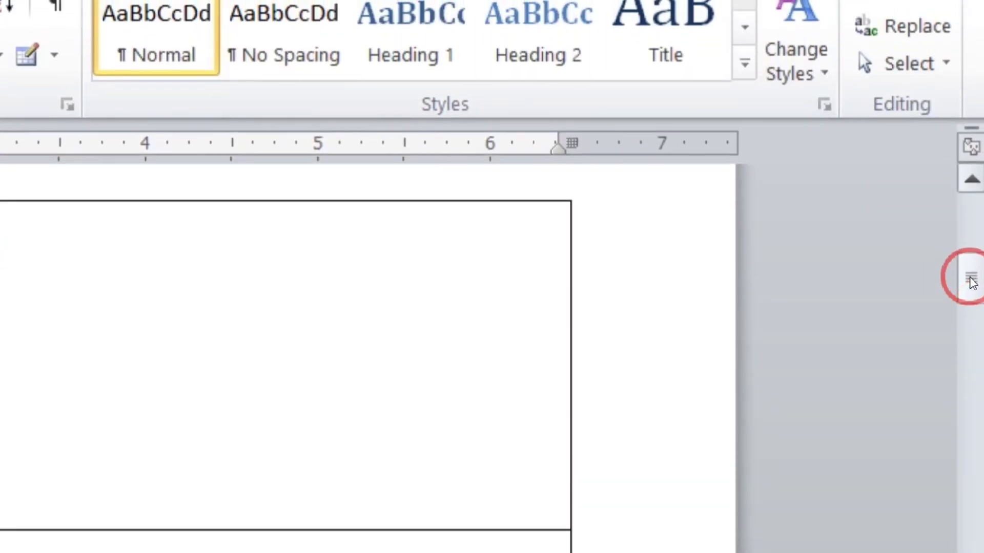
Scroll back to page 1 and select, then deselect, the first numbered list paragraph
{"action": "left_click_drag", "start_coordinate": [968, 231], "coordinate": [977, 171]}
{"action": "left_click_drag", "start_coordinate": [973, 271], "coordinate": [974, 271]}
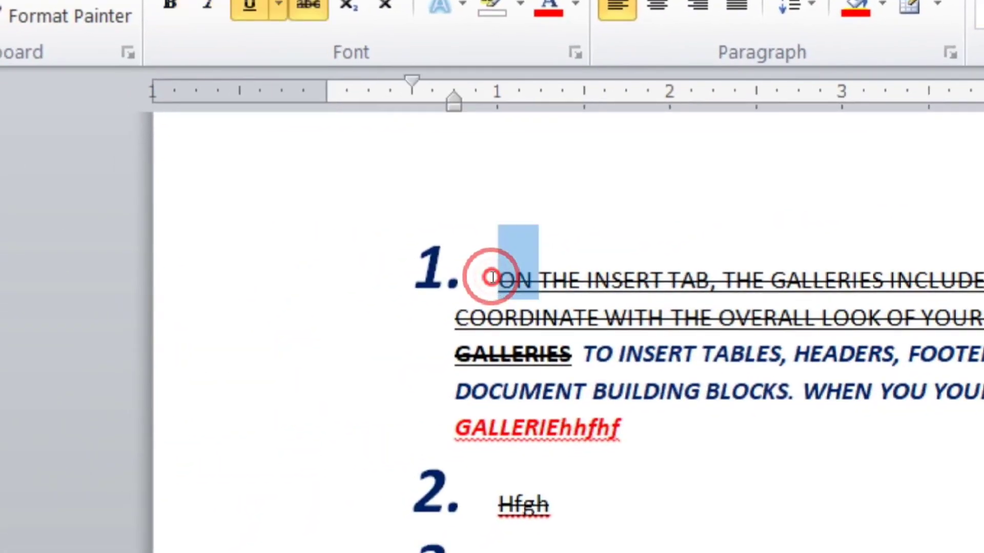
{"action": "left_click_drag", "start_coordinate": [491, 277], "coordinate": [983, 392]}
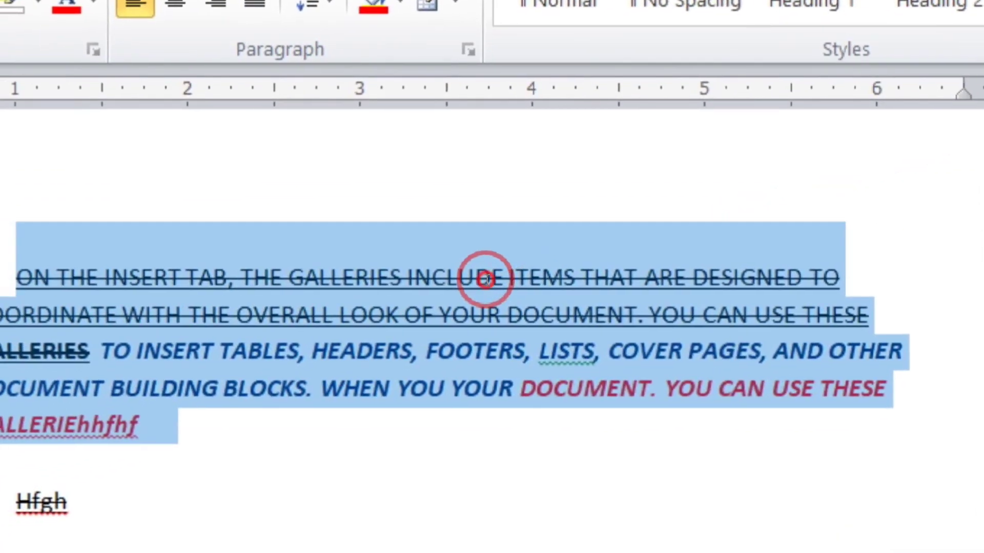
{"action": "left_click", "coordinate": [104, 458]}
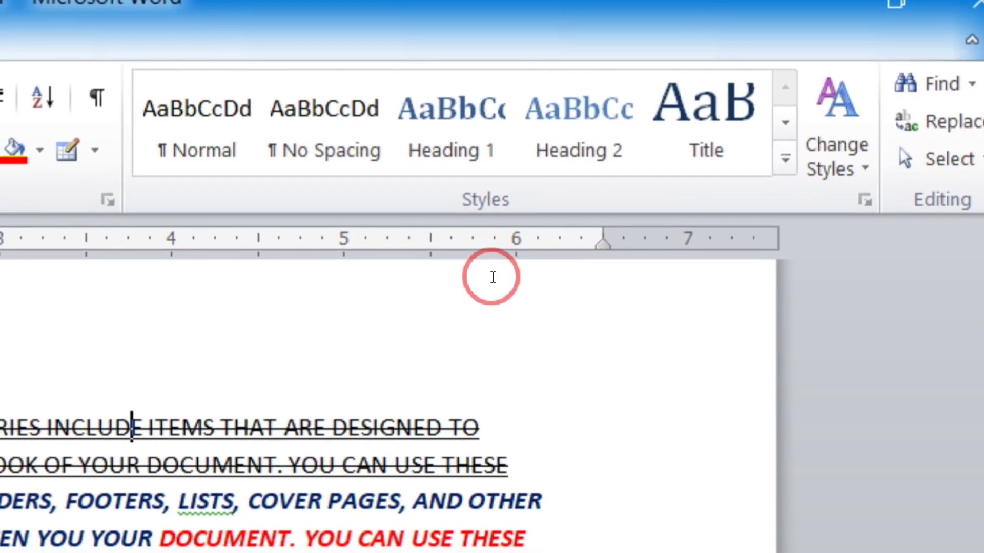
{"action": "scroll", "coordinate": [493, 277], "scroll_direction": "left", "scroll_amount": 5}
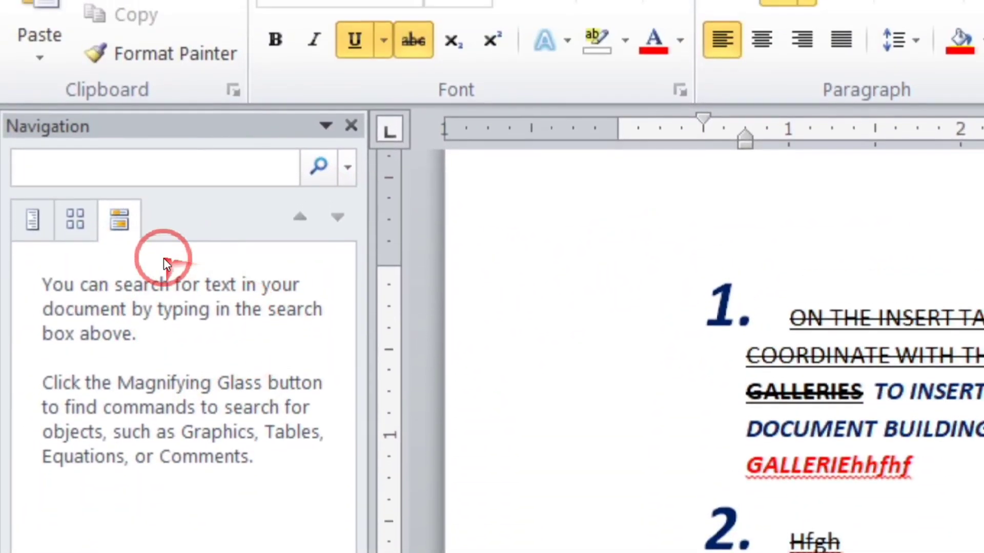
Search the document for YOU in the Navigation pane to highlight every match
{"action": "left_click", "coordinate": [99, 168]}
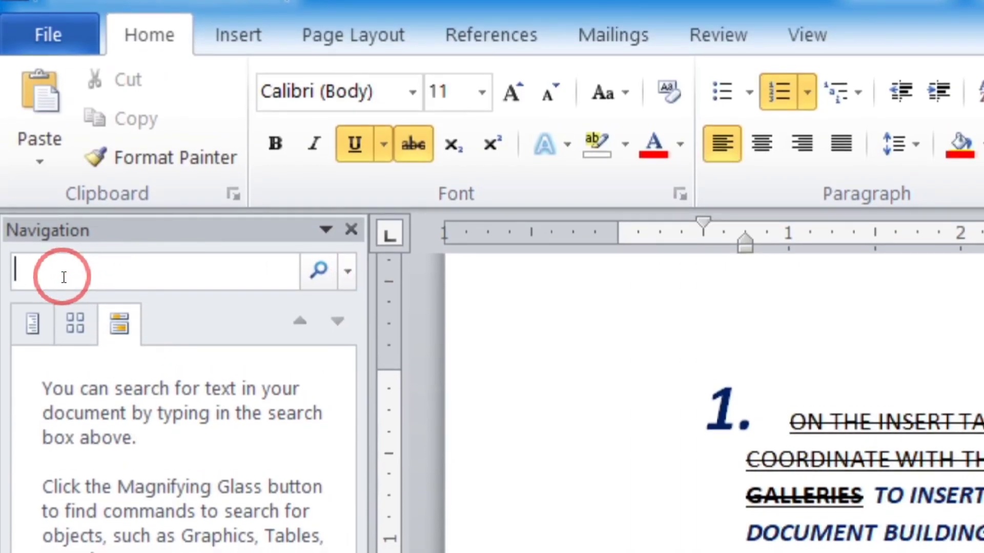
{"action": "type", "text": "y"}
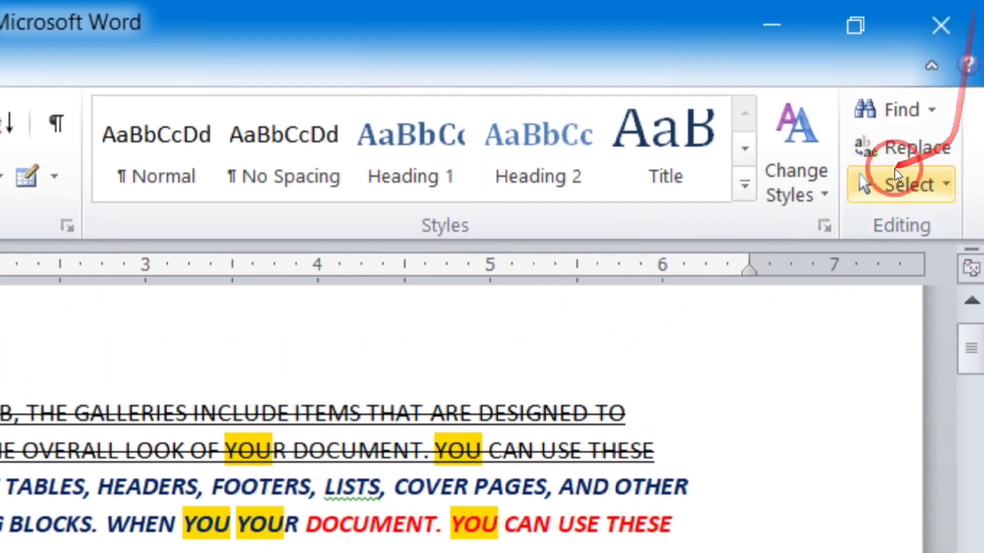
Replace the first YOU with INDIAN so the line reads INDIAN CAN USE THESE
{"action": "left_click", "coordinate": [903, 156]}
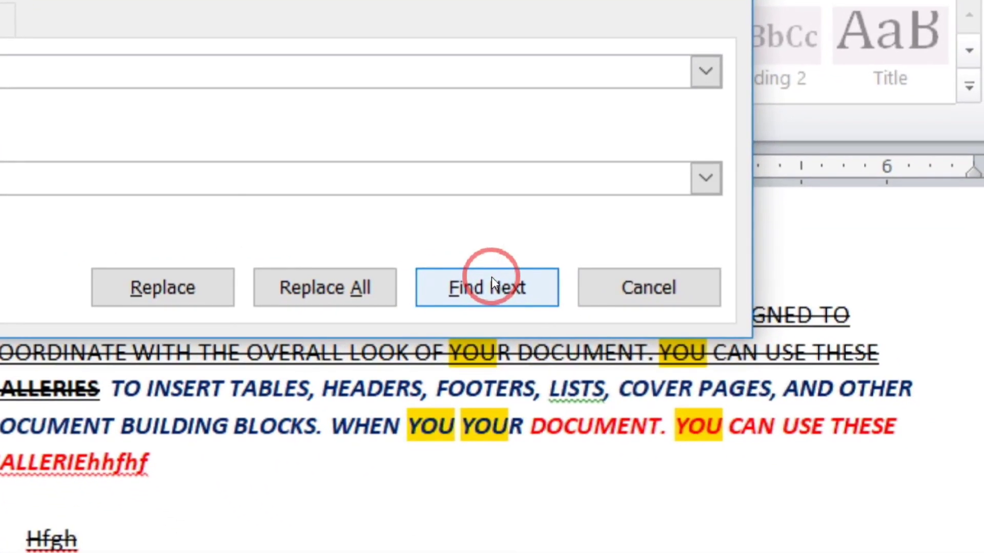
{"action": "left_click", "coordinate": [983, 374]}
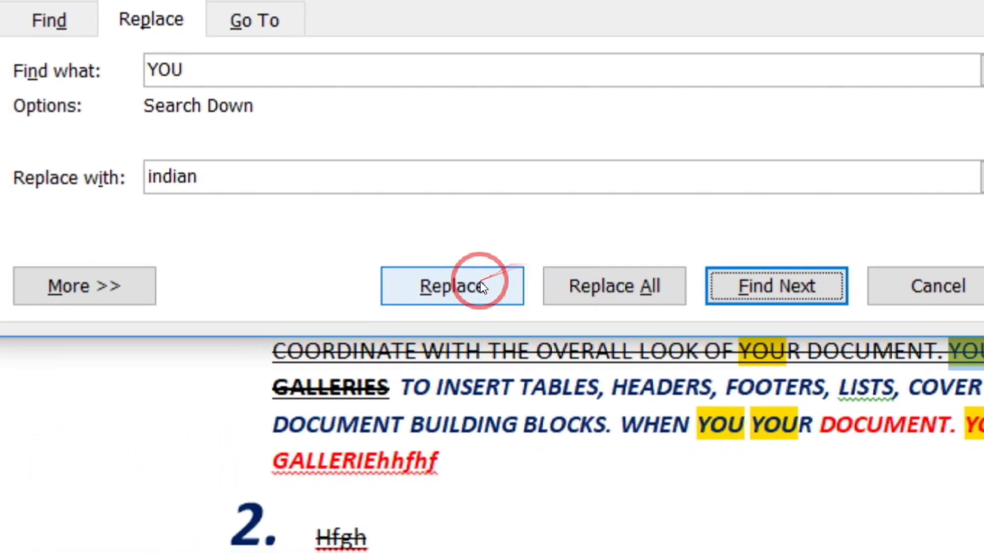
{"action": "left_click", "coordinate": [190, 287]}
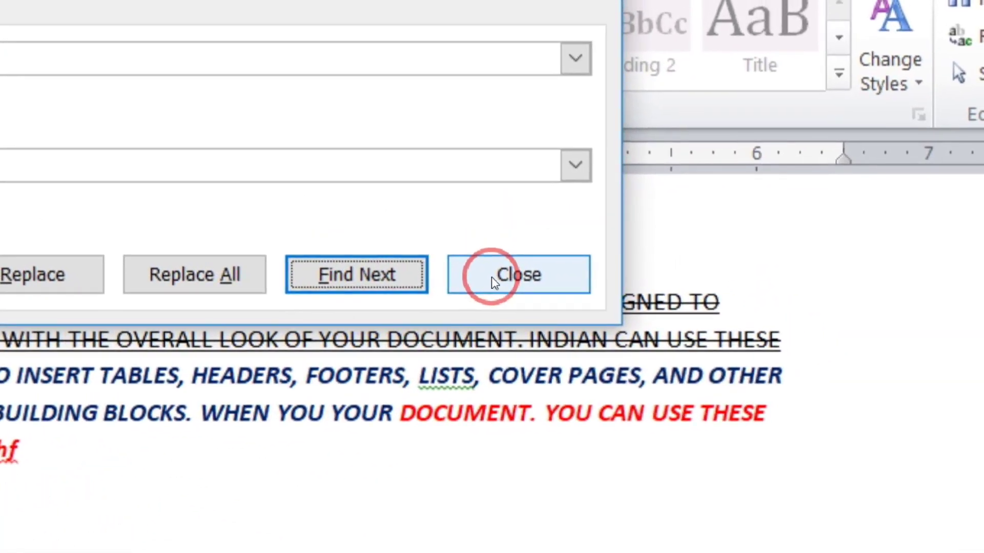
{"action": "left_click", "coordinate": [494, 283]}
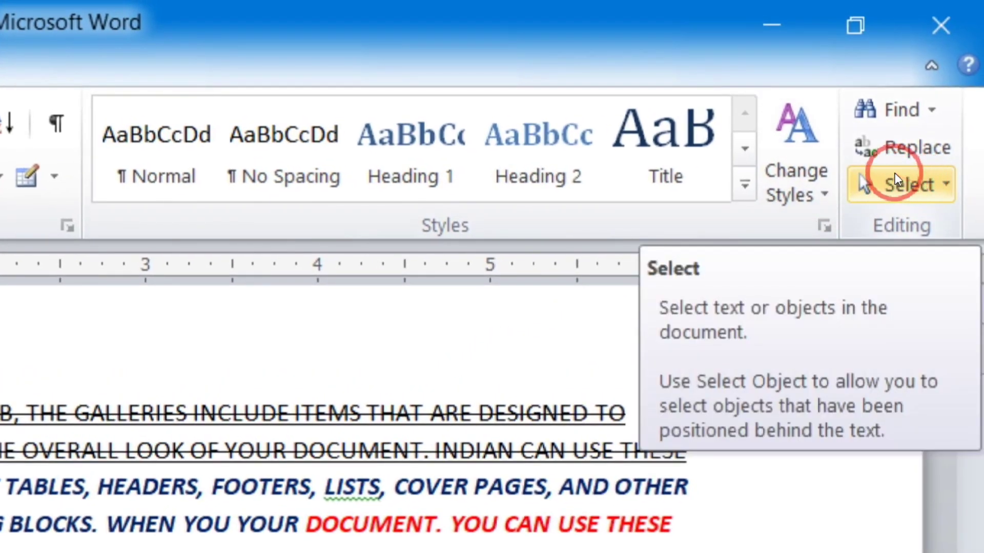
Select all the document text with Select All and scroll through its pages
{"action": "left_click", "coordinate": [943, 185]}
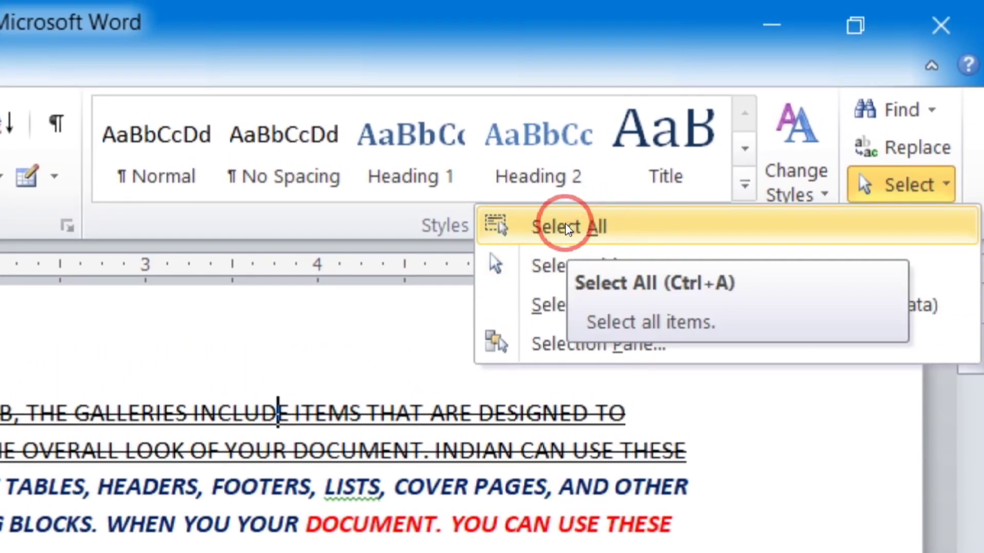
{"action": "left_click", "coordinate": [567, 229]}
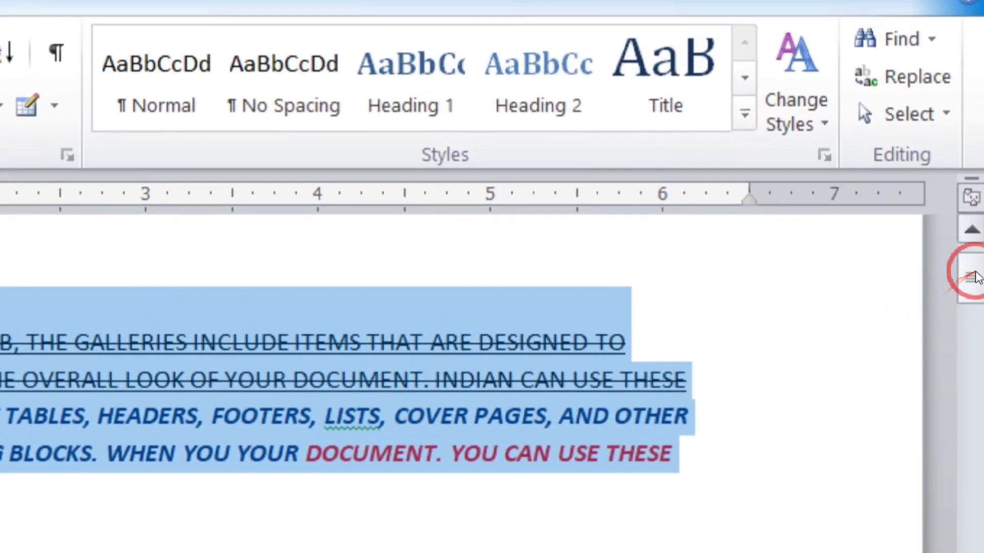
{"action": "left_click_drag", "start_coordinate": [976, 194], "coordinate": [908, 493]}
{"action": "left_click_drag", "start_coordinate": [903, 314], "coordinate": [919, 153]}
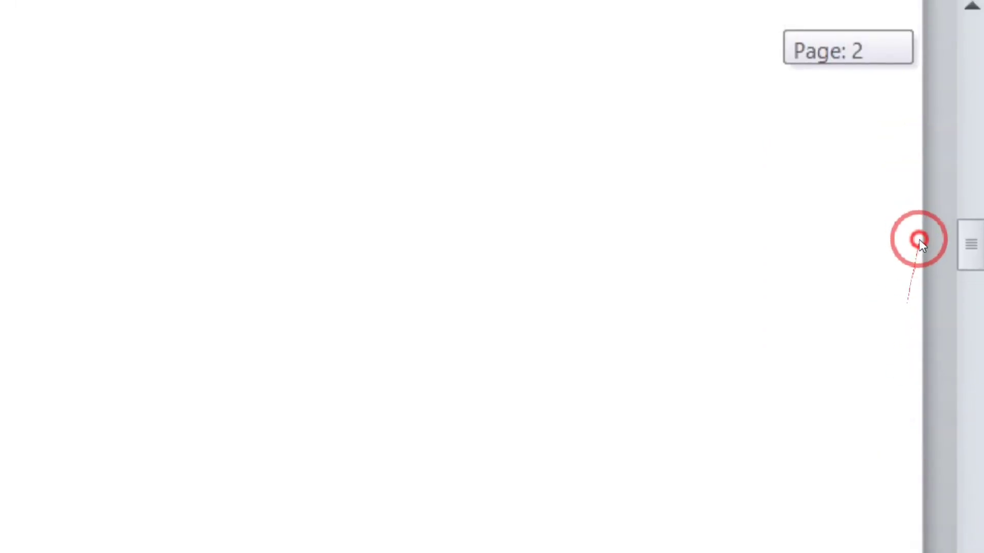
{"action": "left_click_drag", "start_coordinate": [919, 240], "coordinate": [231, 328]}
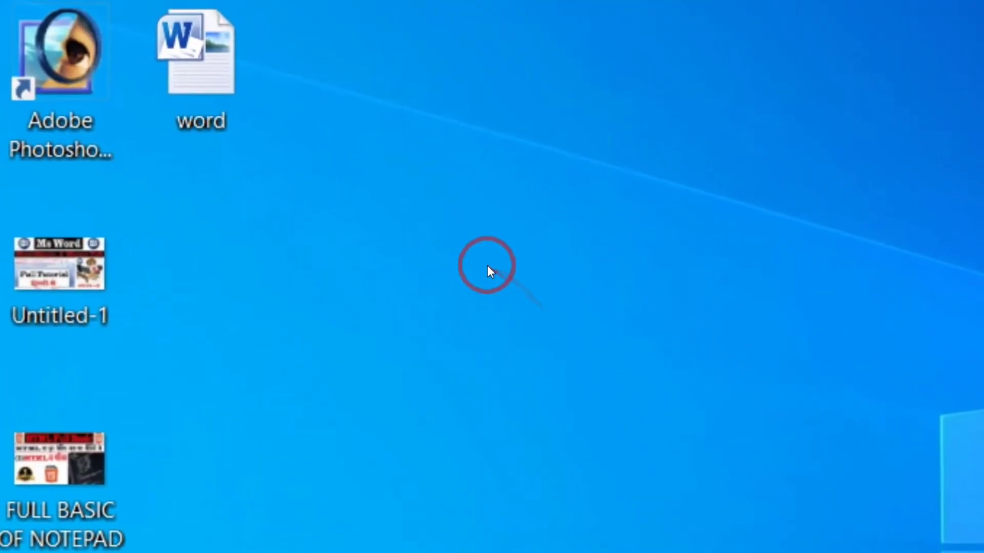
{"action": "right_click", "coordinate": [491, 272]}
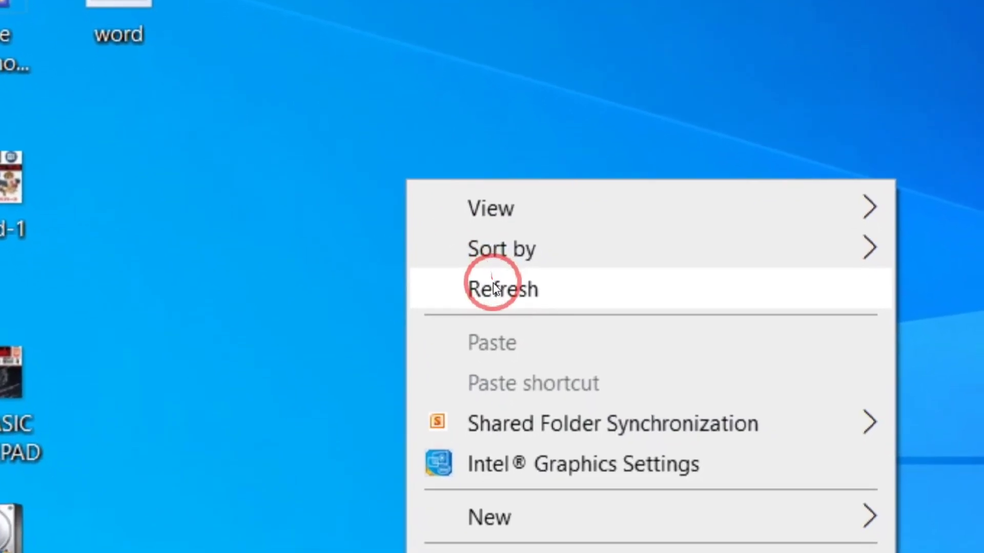
{"action": "left_click", "coordinate": [572, 381]}
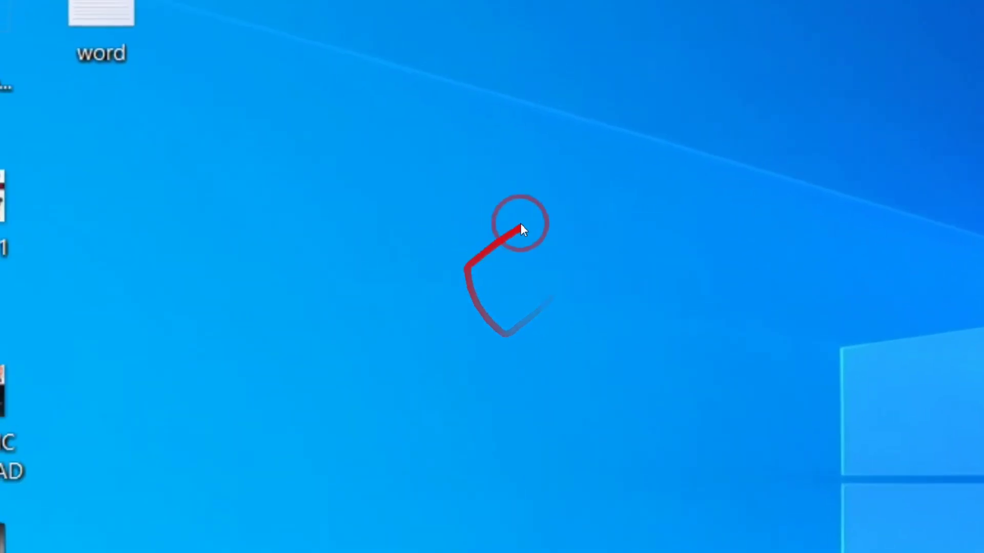
{"action": "right_click", "coordinate": [515, 280]}
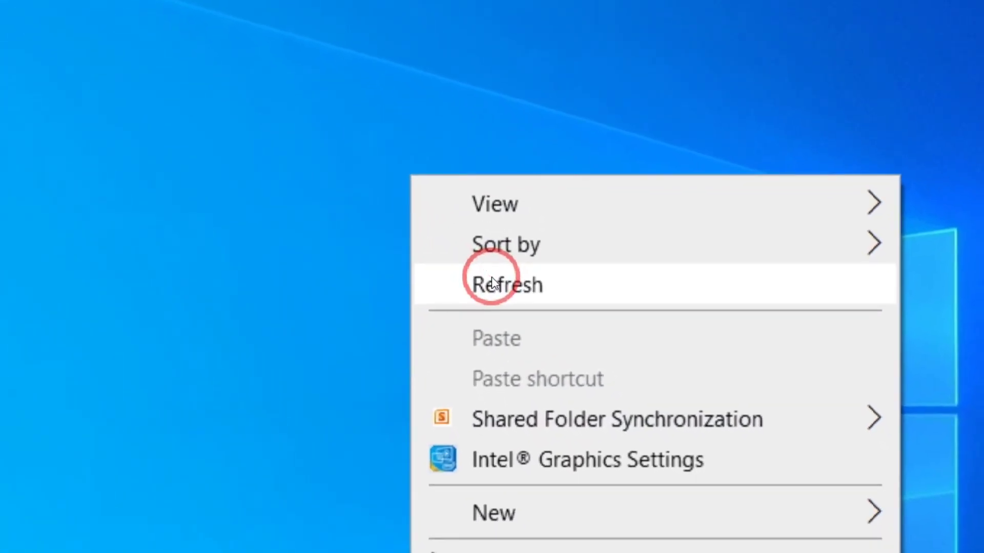
{"action": "left_click", "coordinate": [570, 385]}
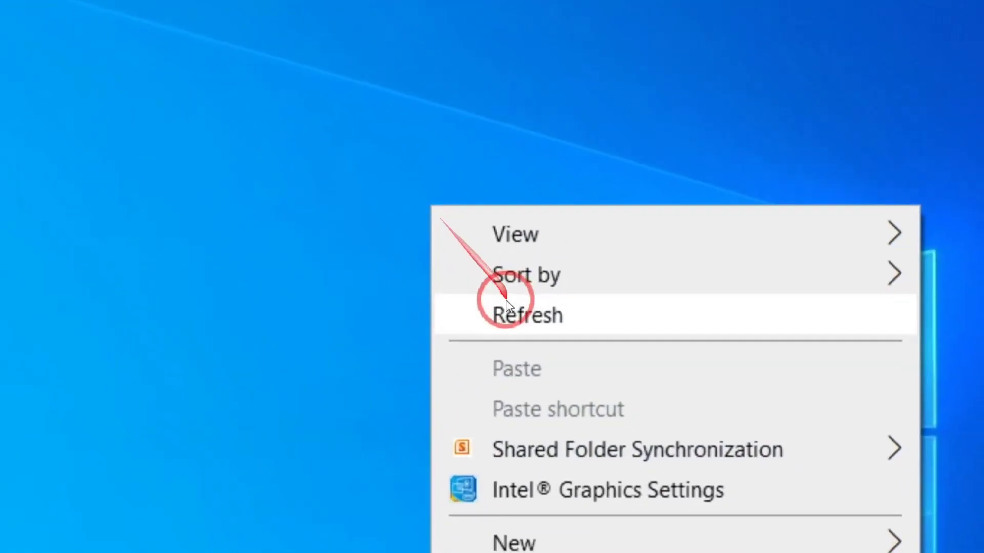
{"action": "left_click", "coordinate": [554, 387]}
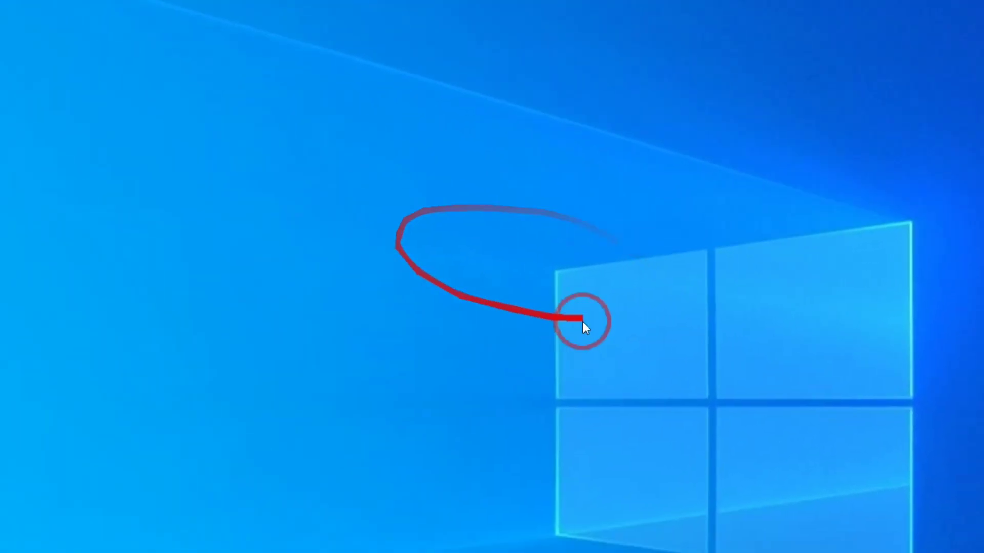
{"action": "right_click", "coordinate": [288, 216]}
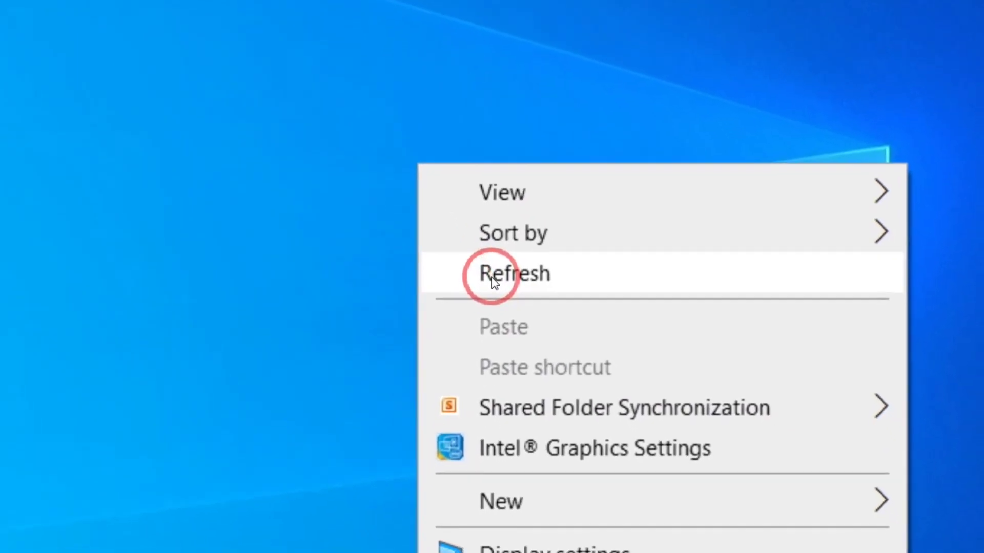
{"action": "left_click", "coordinate": [524, 328]}
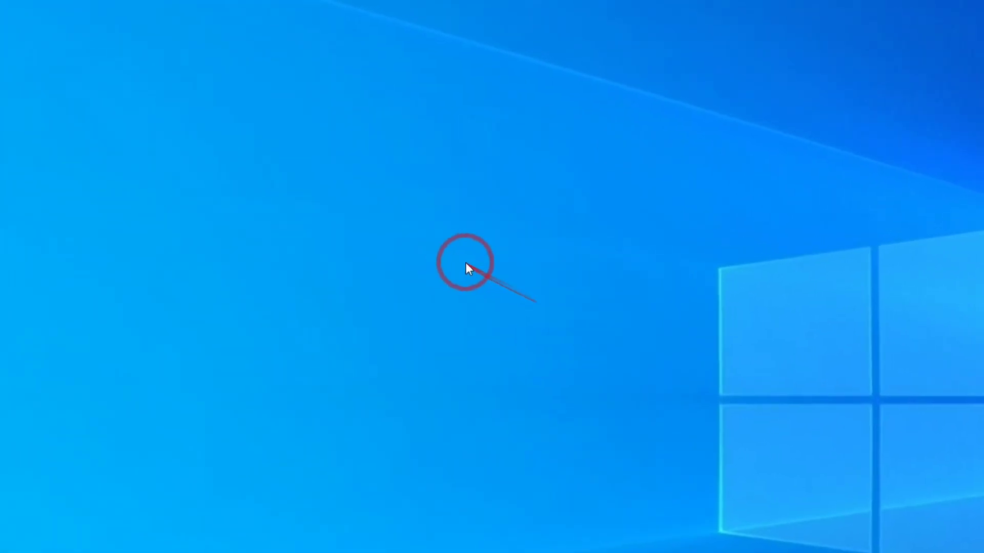